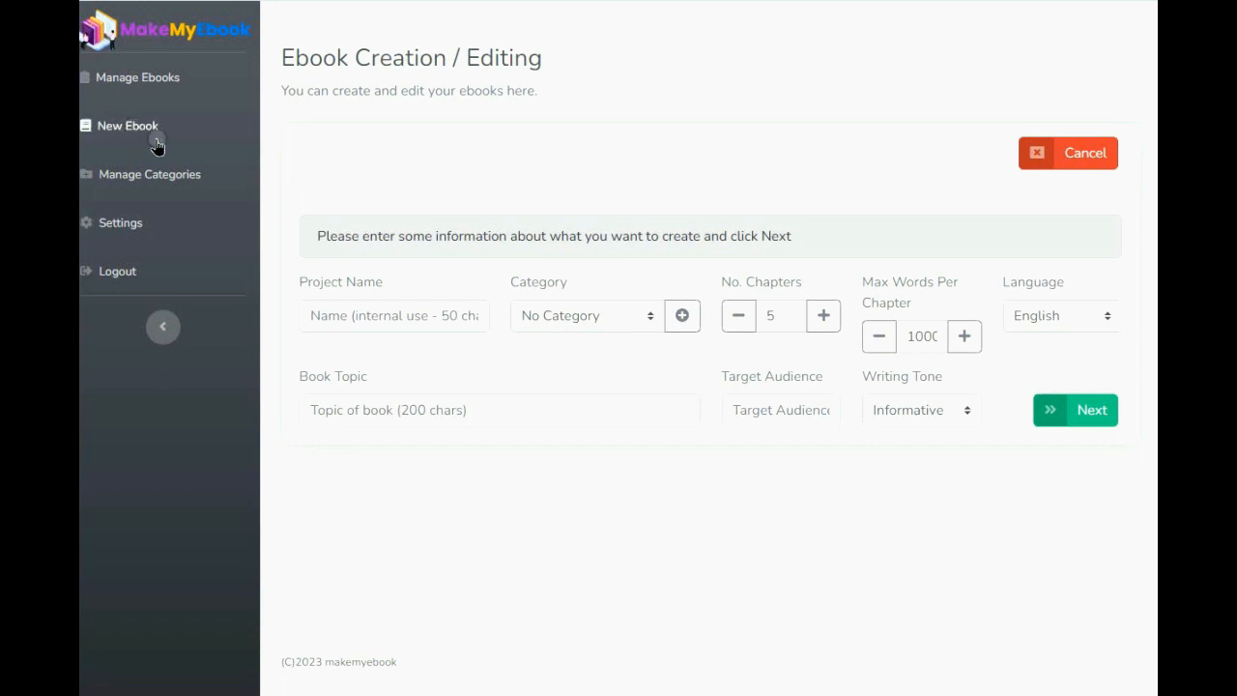
- Name the project 'Creatine and Weight Loss' and set its category to Nutrition
left_click(329, 311)
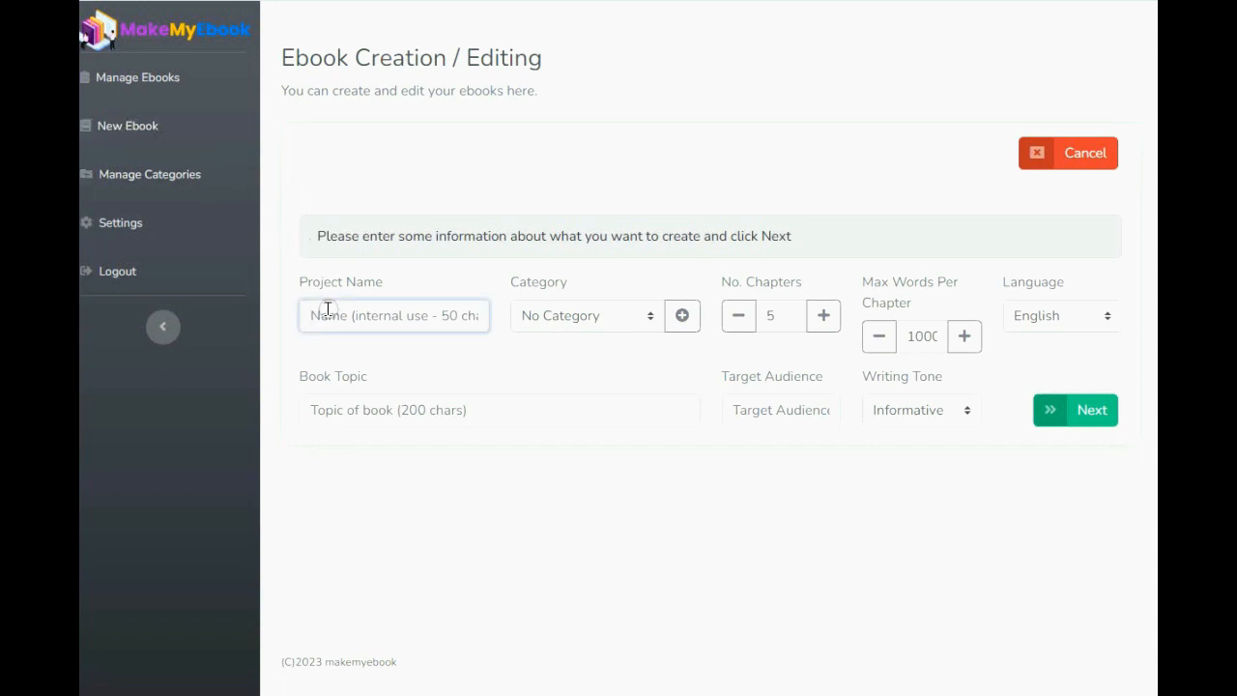
type("Creatine and Weight Loss")
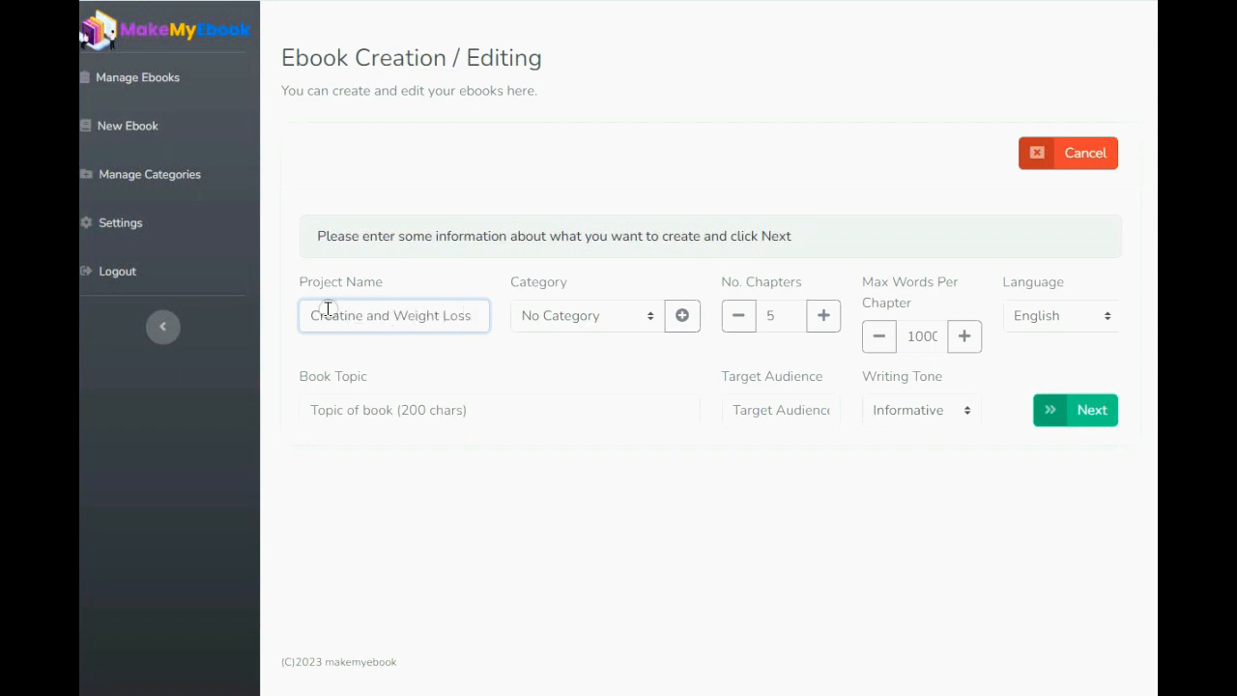
left_click(653, 318)
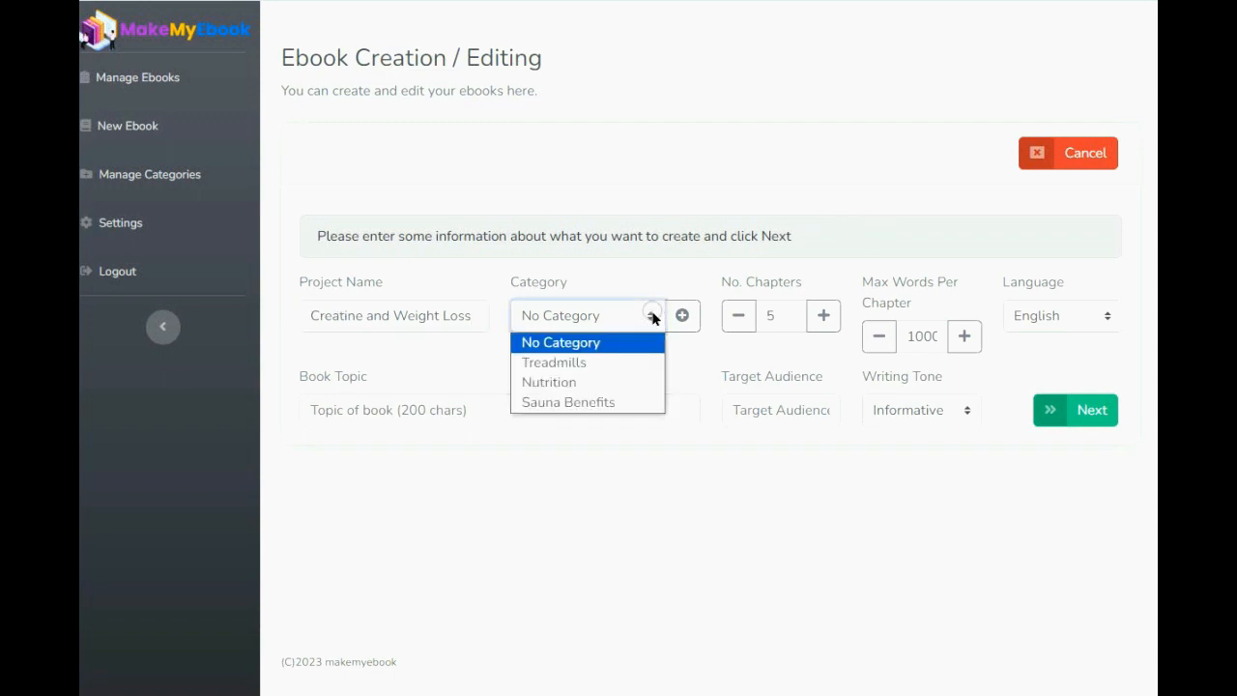
left_click(617, 382)
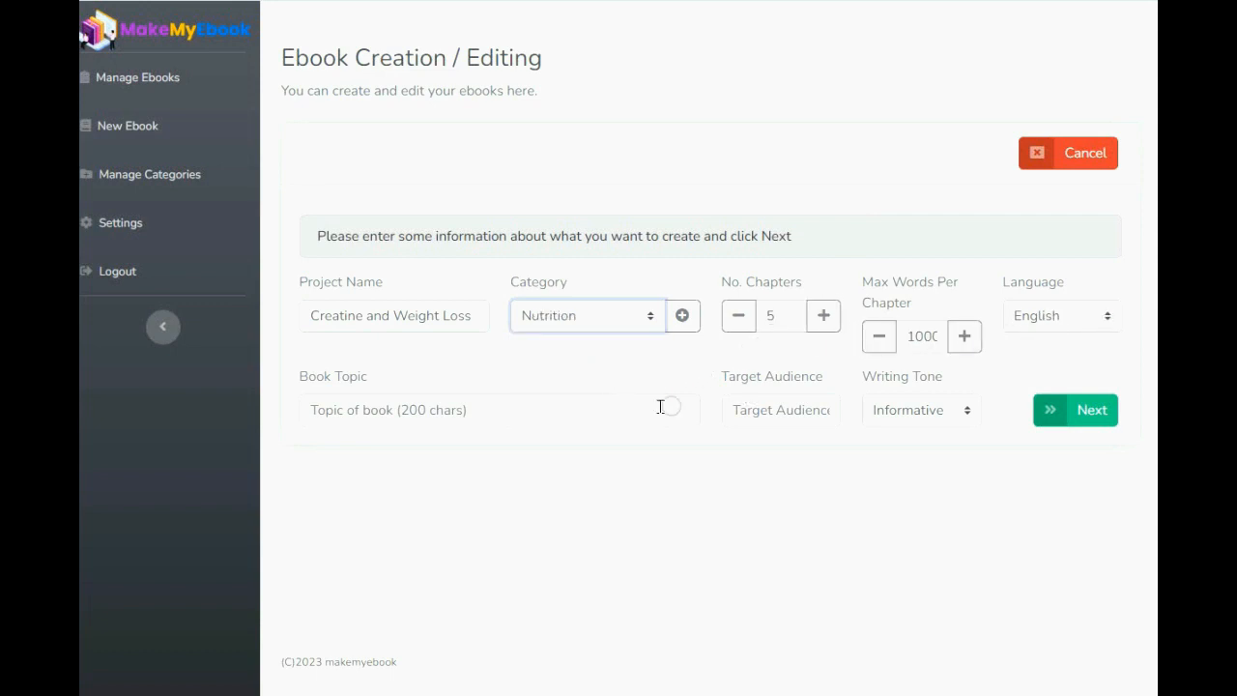
left_click(403, 404)
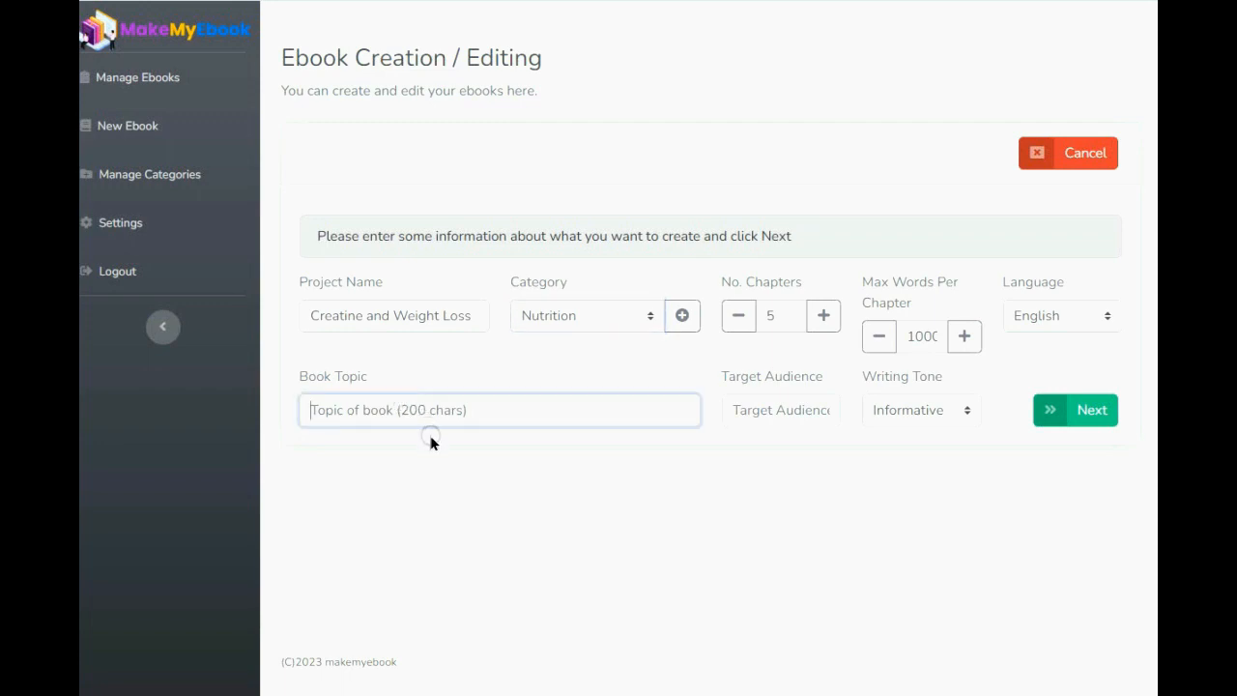
- Enter the creatine-and-weight-loss topic, audience 'people interested in losing weight', Informative tone, and generate titles
type("D")
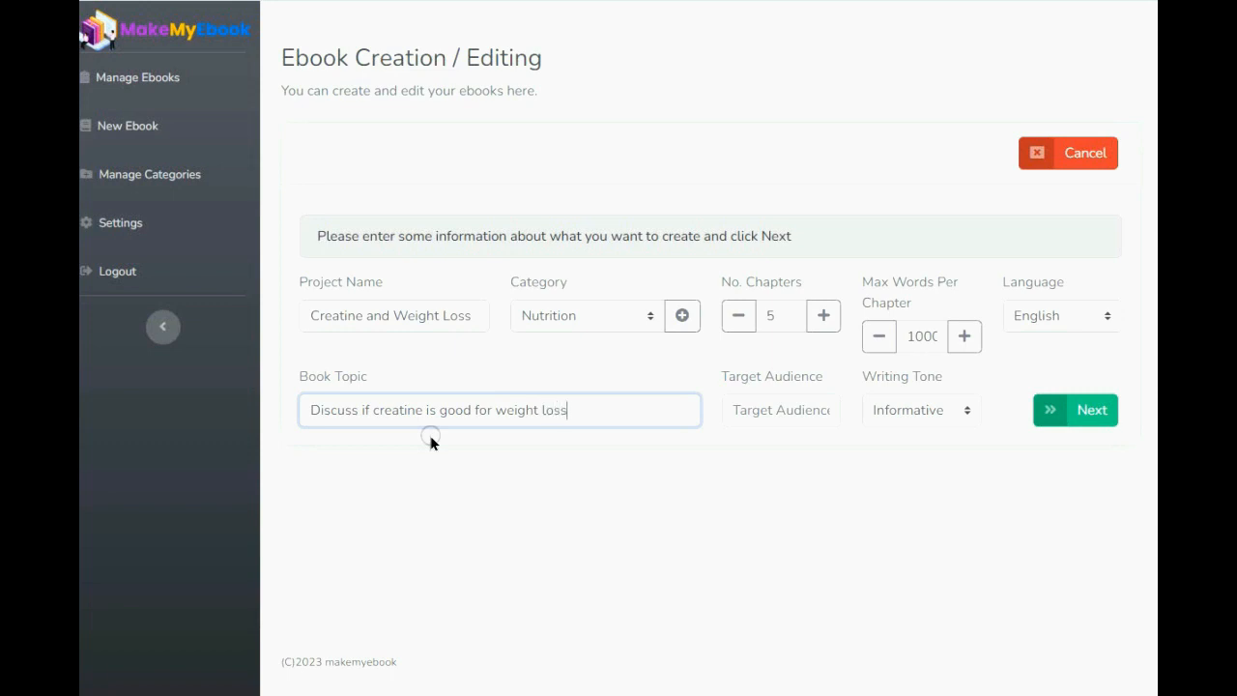
left_click(742, 410)
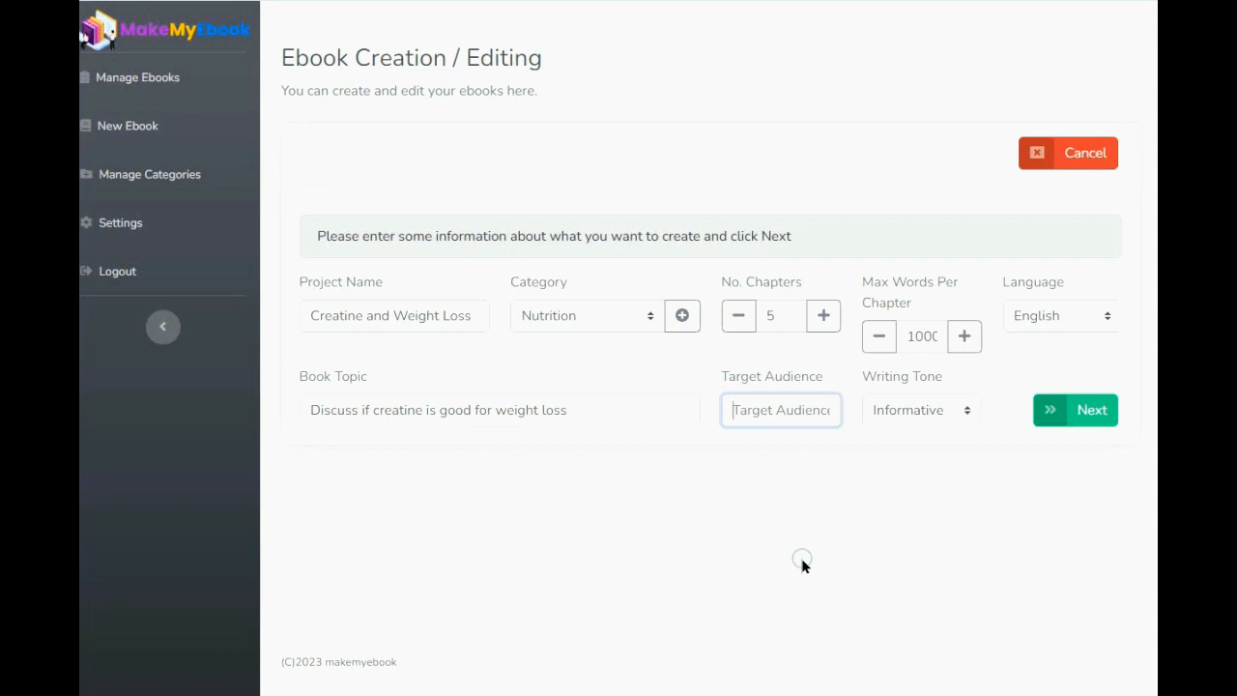
type("p")
type("eople interested in l")
type("osing weig")
type("ht")
left_click(964, 412)
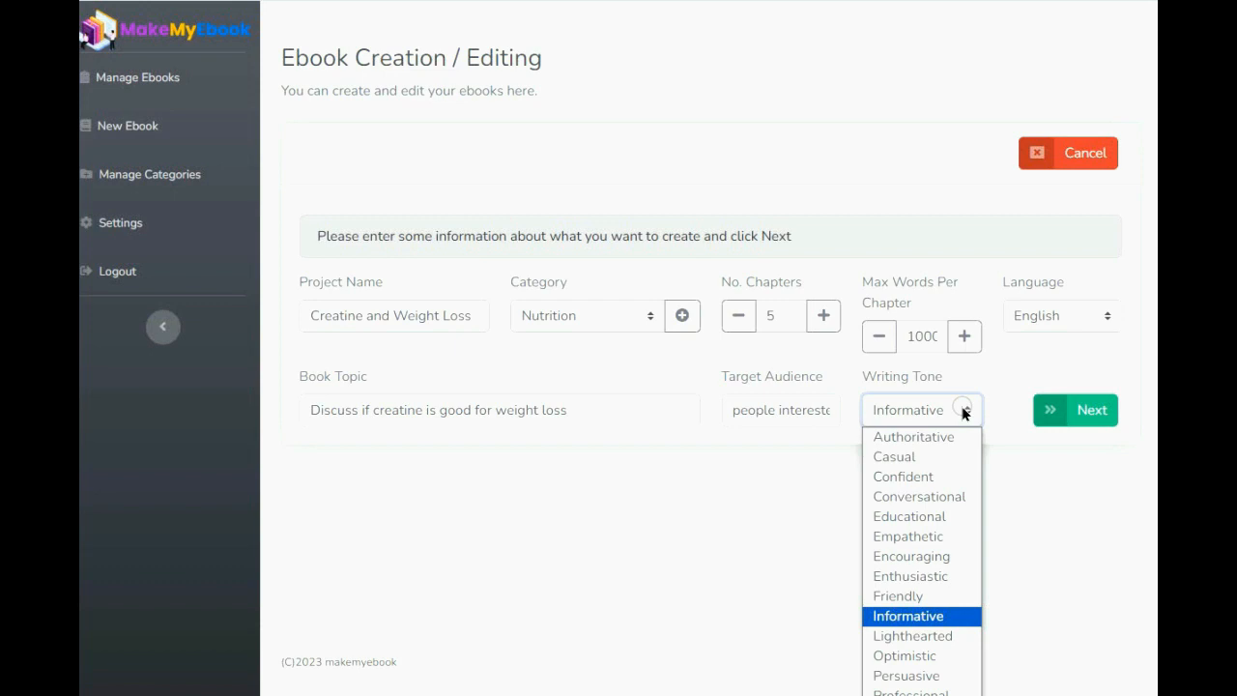
left_click(916, 622)
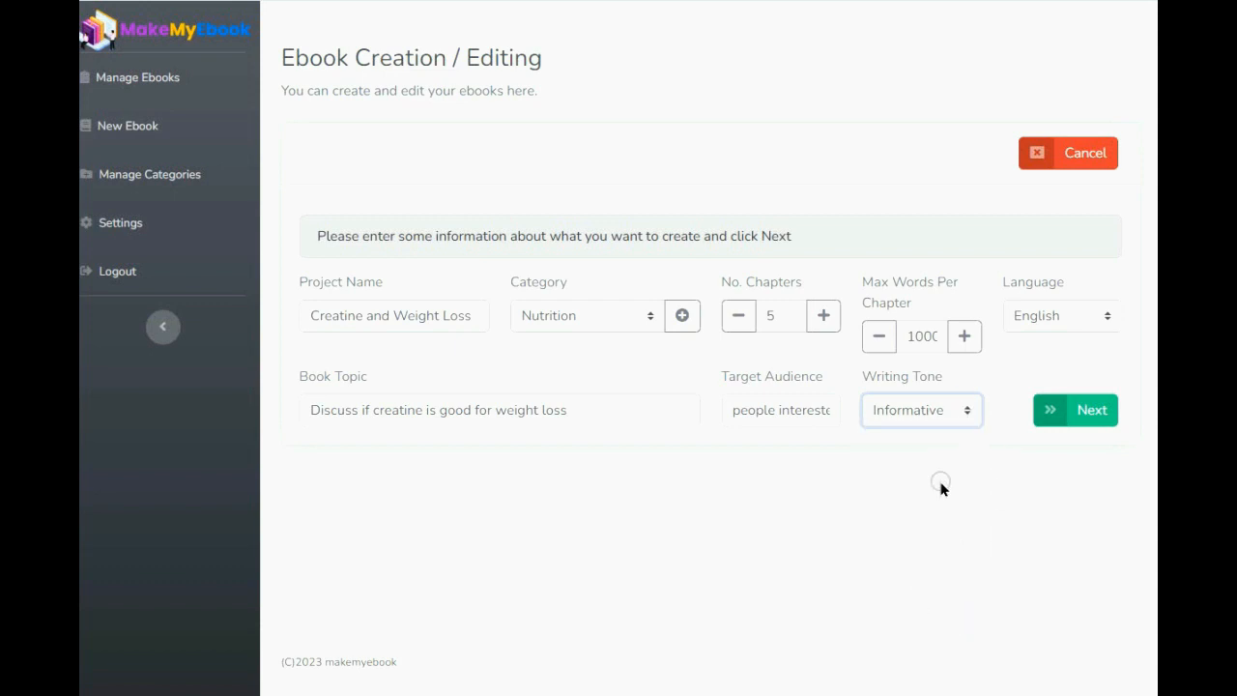
left_click(1083, 411)
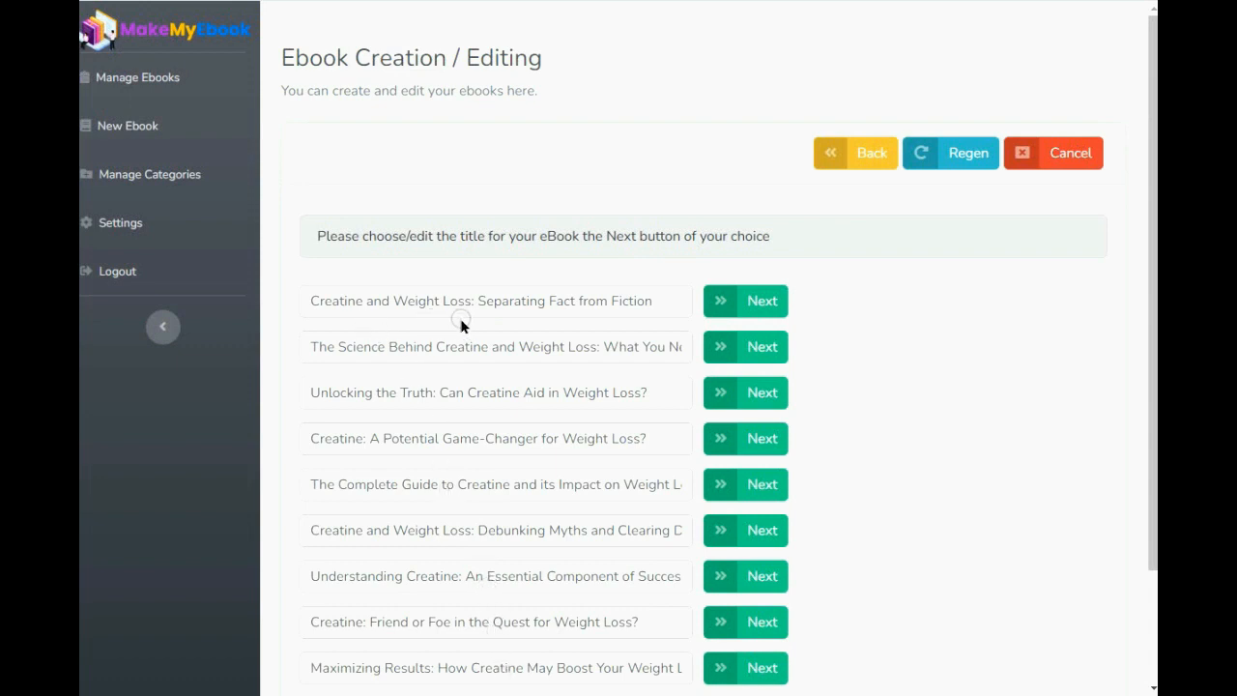
- Choose the 'Separating Fact from Fiction' title and accept the five-chapter outline to generate the ebook
left_click(750, 307)
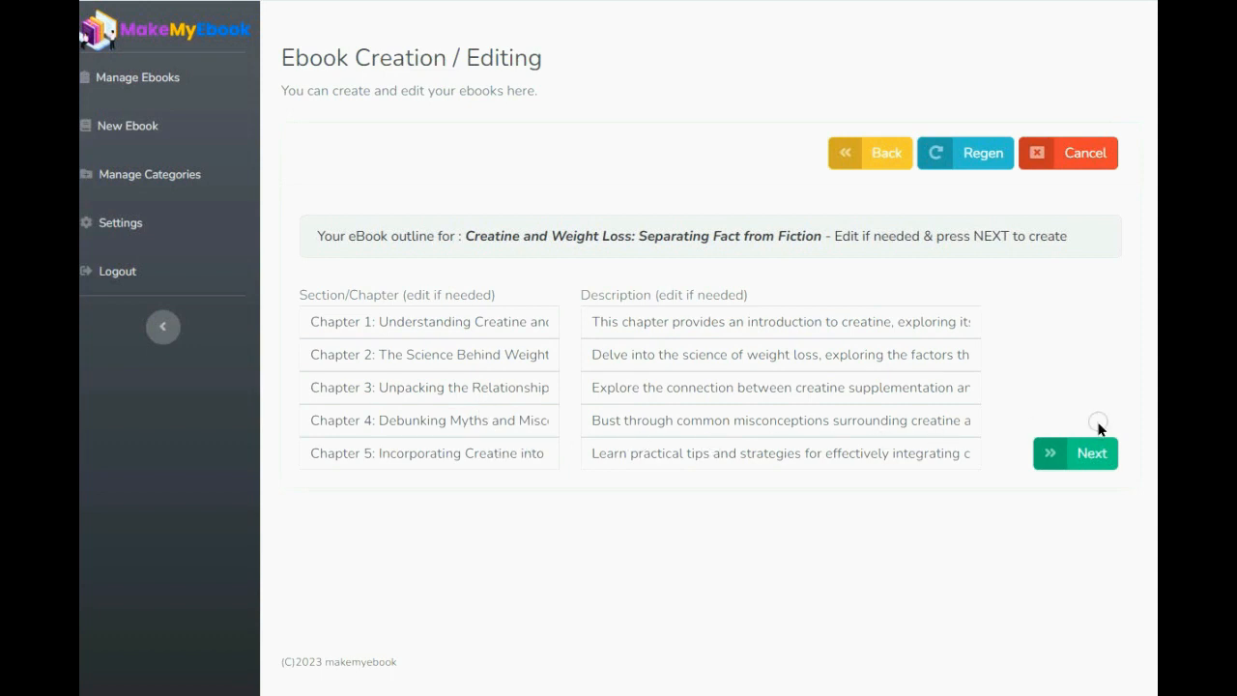
left_click(1095, 453)
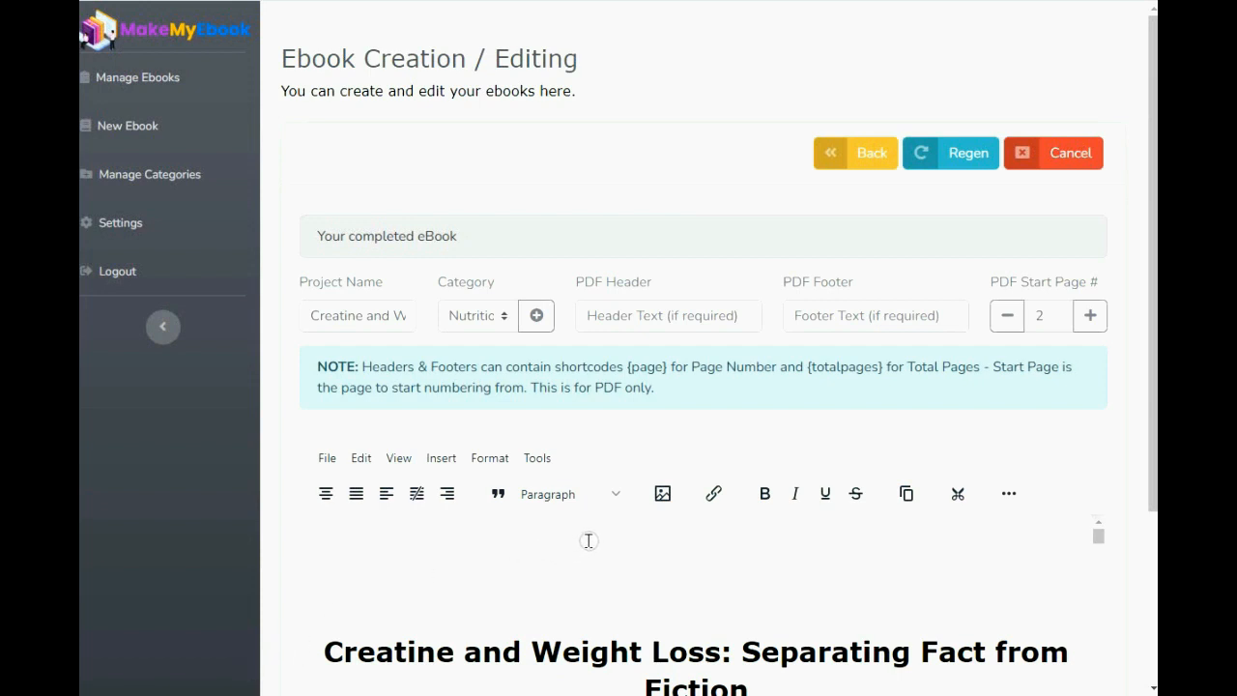
scroll(531, 574, "down", 5)
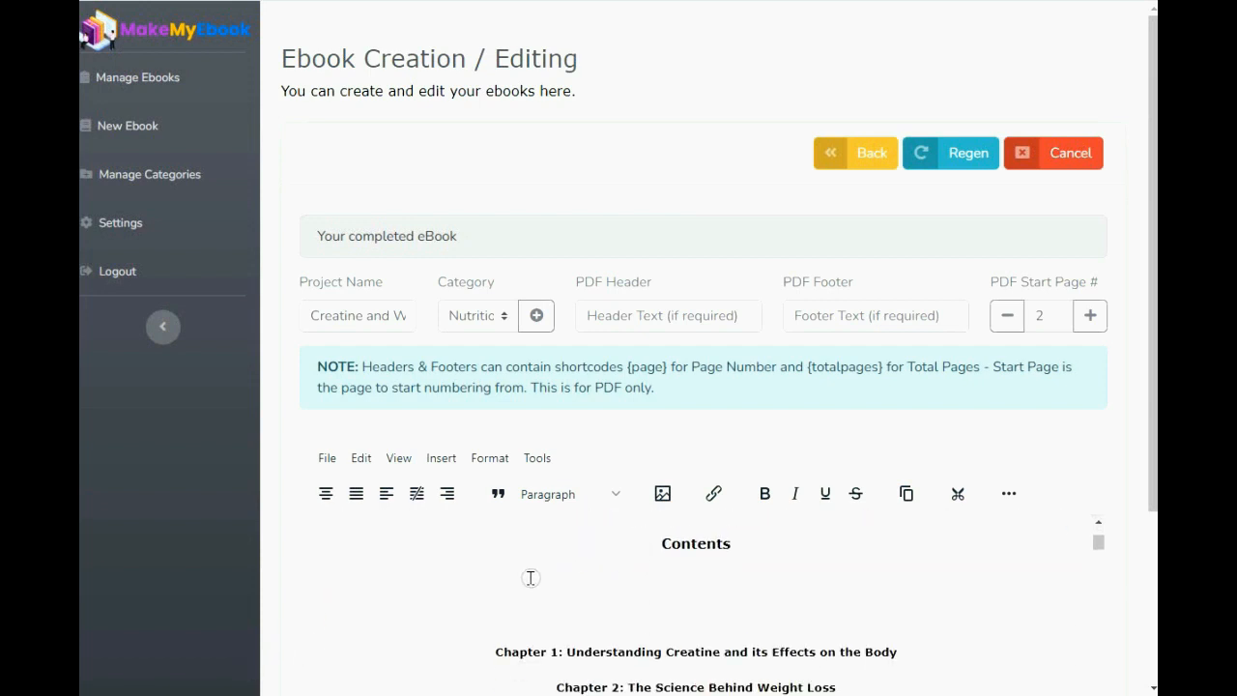
scroll(530, 578, "down", 2)
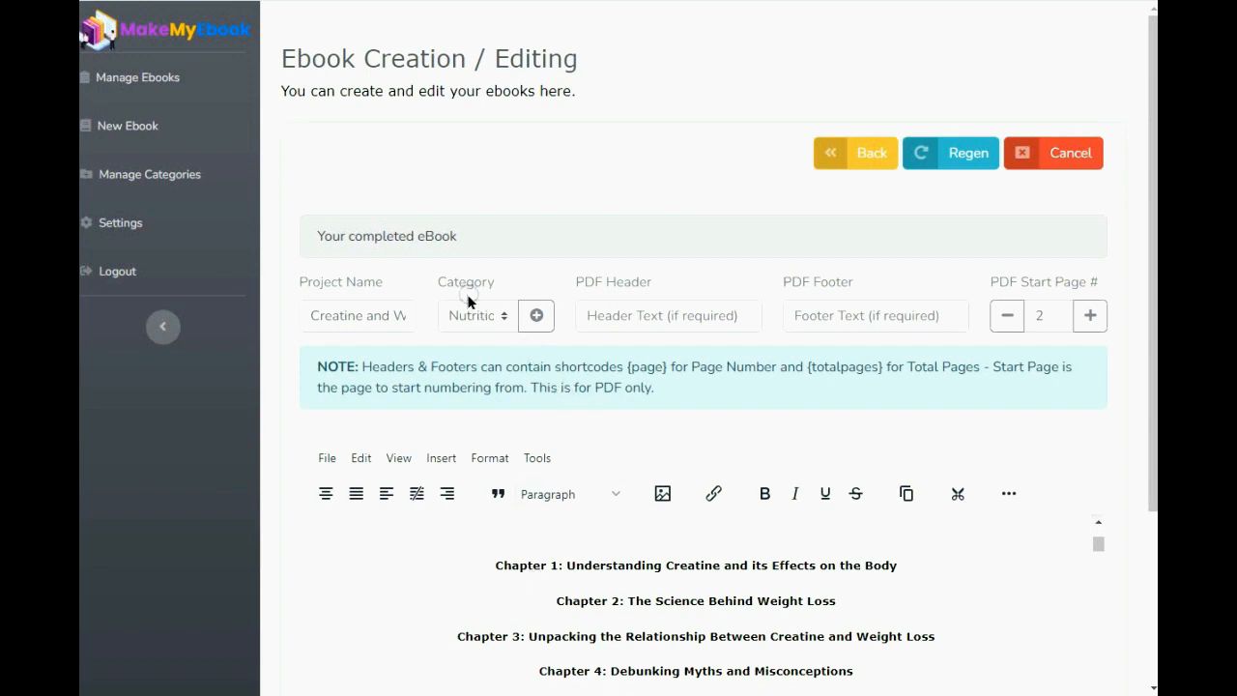
scroll(499, 491, "down", 2)
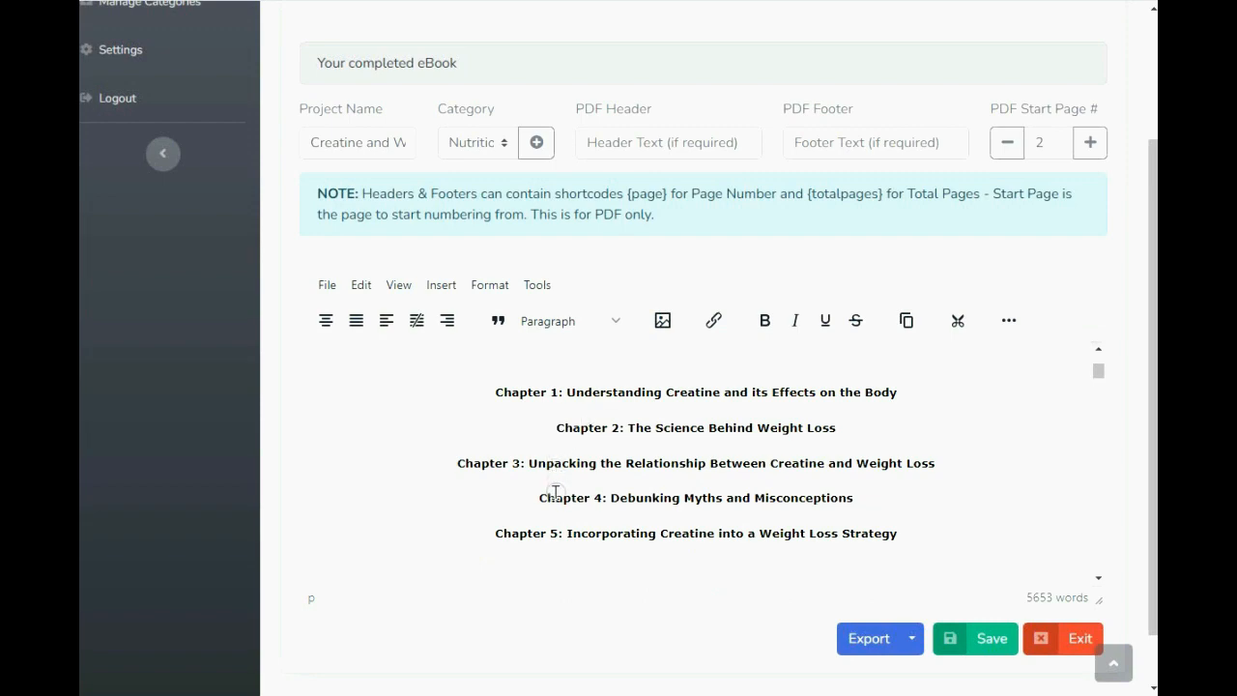
scroll(416, 455, "down", 2)
scroll(416, 455, "down", 8)
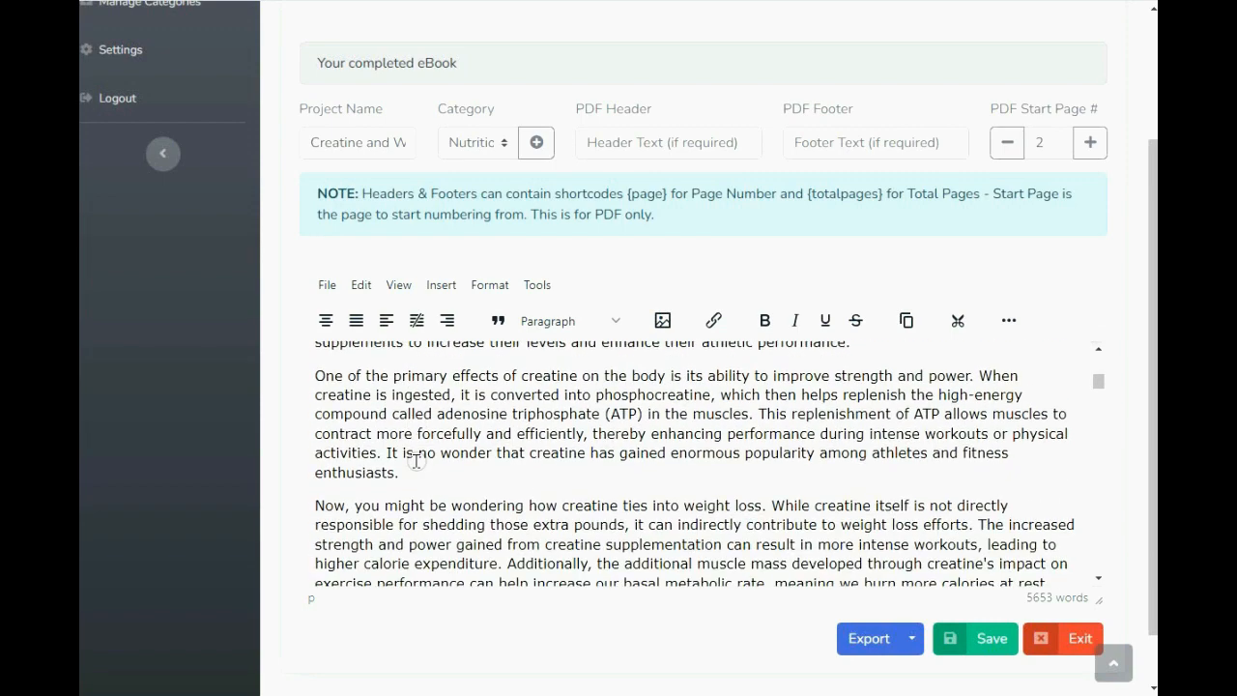
scroll(416, 461, "down", 8)
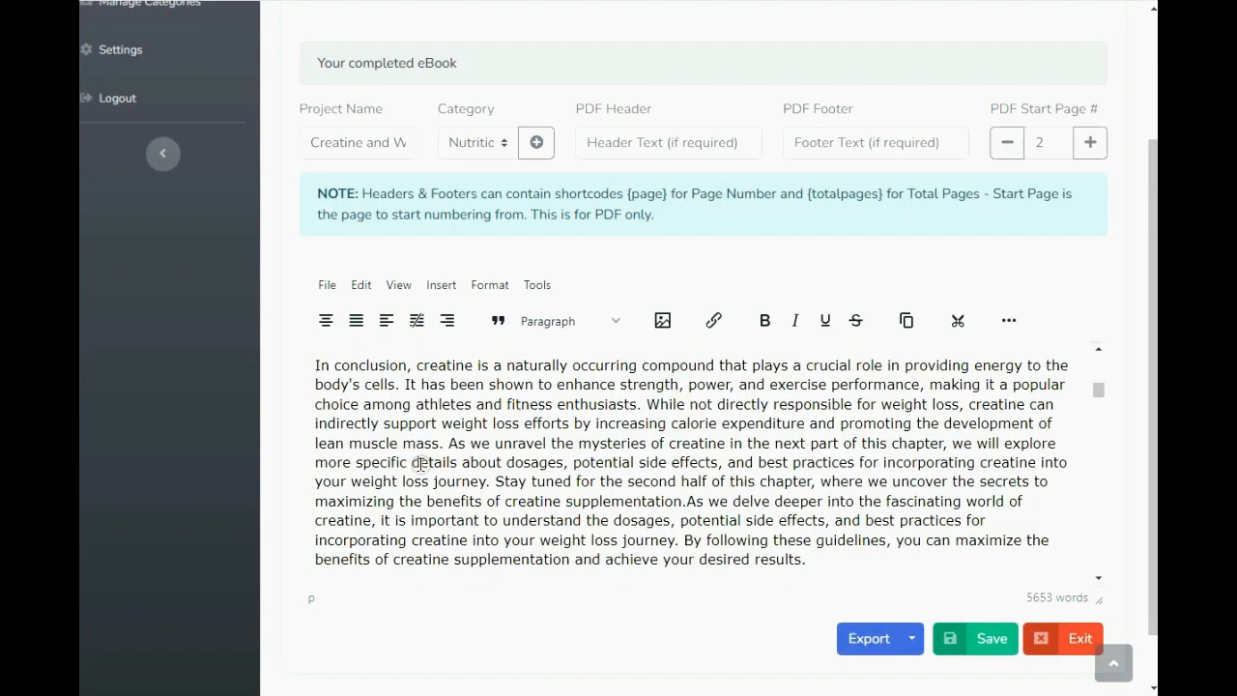
scroll(419, 462, "down", 3)
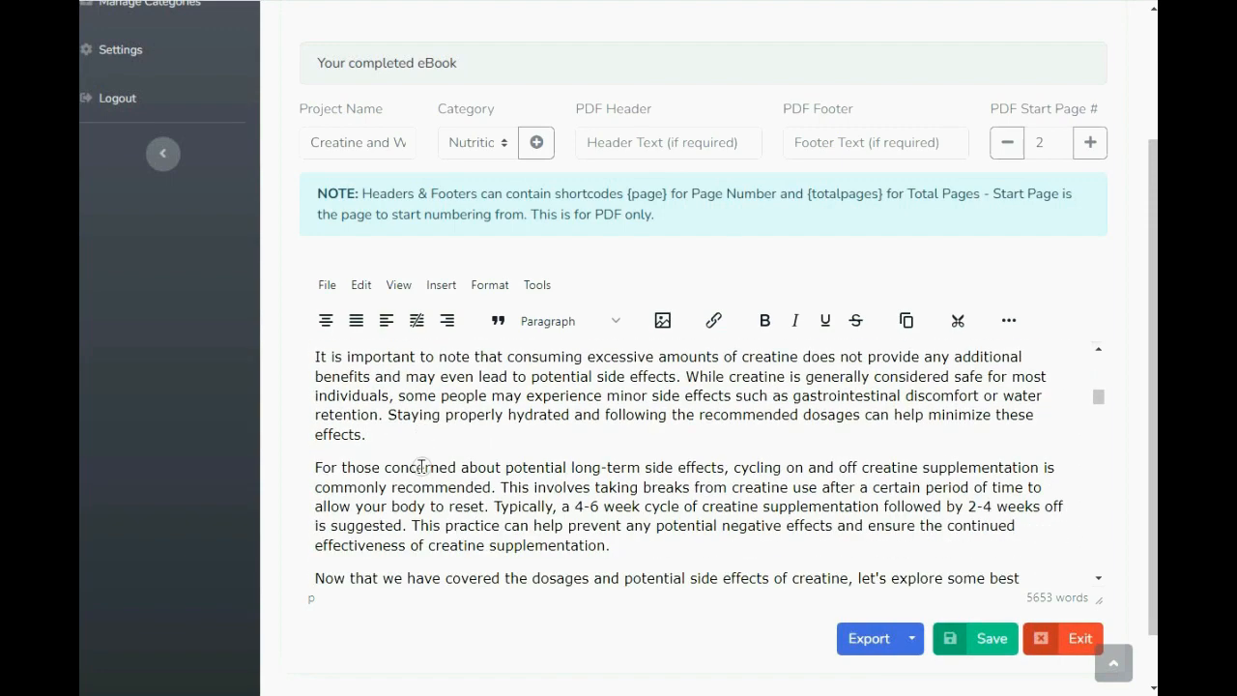
scroll(423, 467, "down", 6)
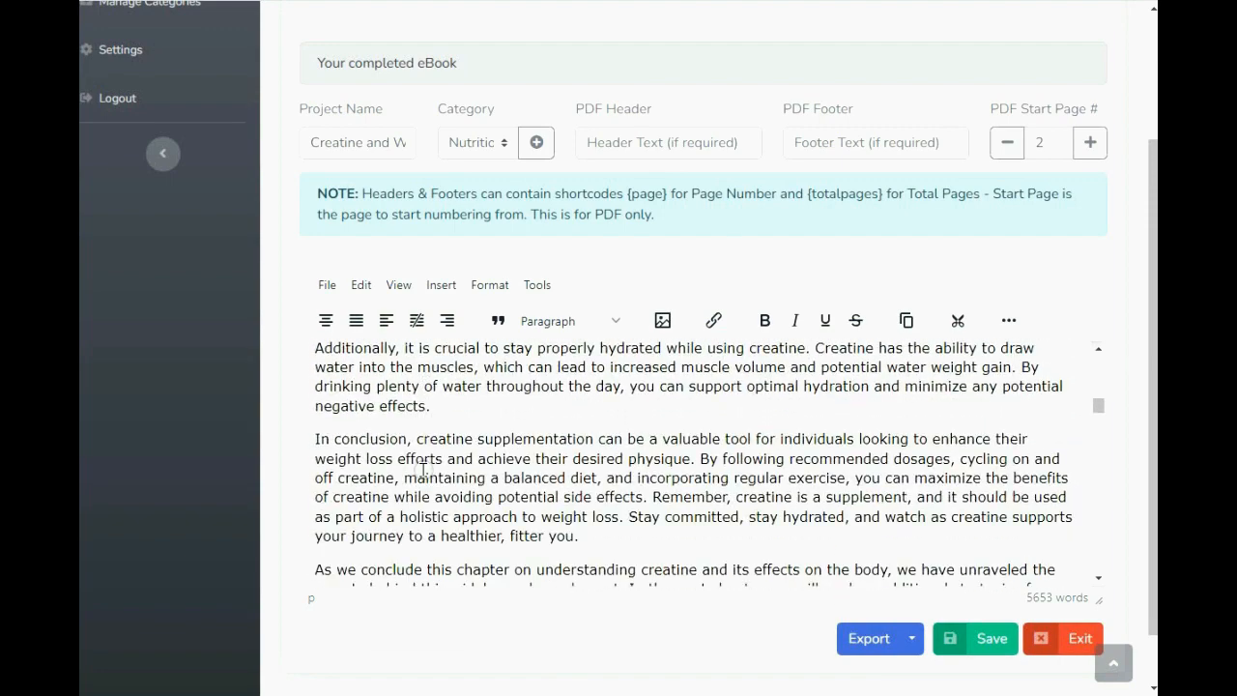
scroll(424, 467, "down", 4)
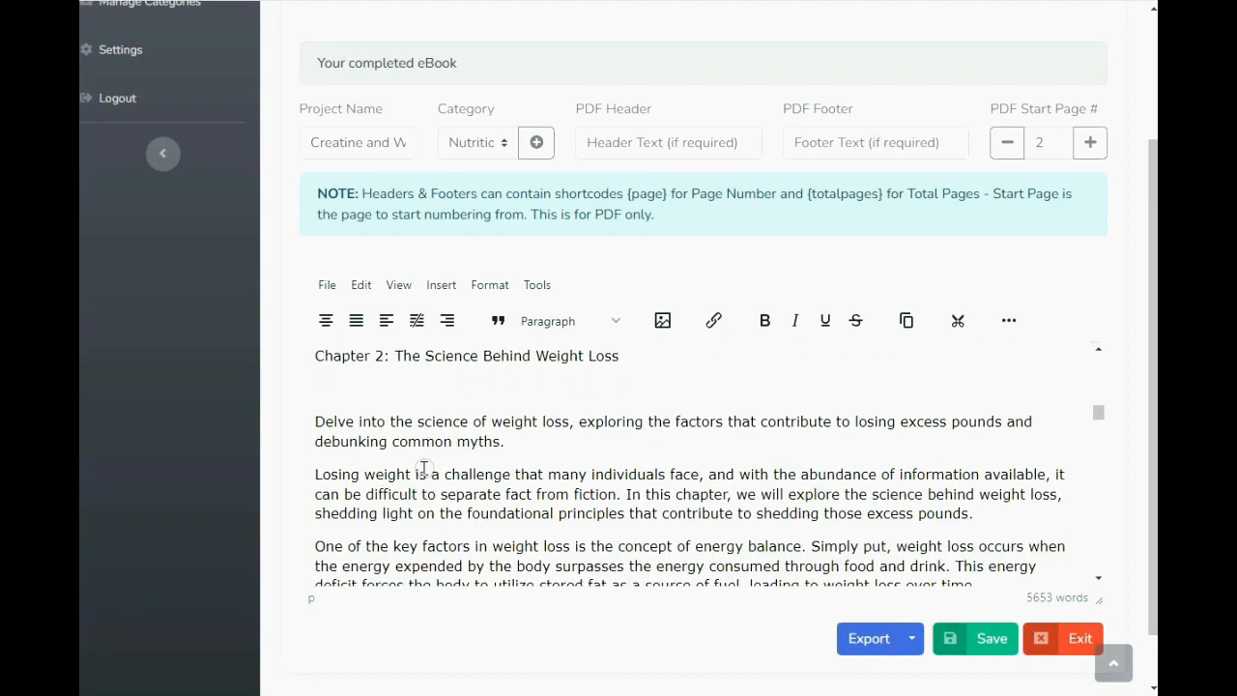
scroll(425, 470, "down", 7)
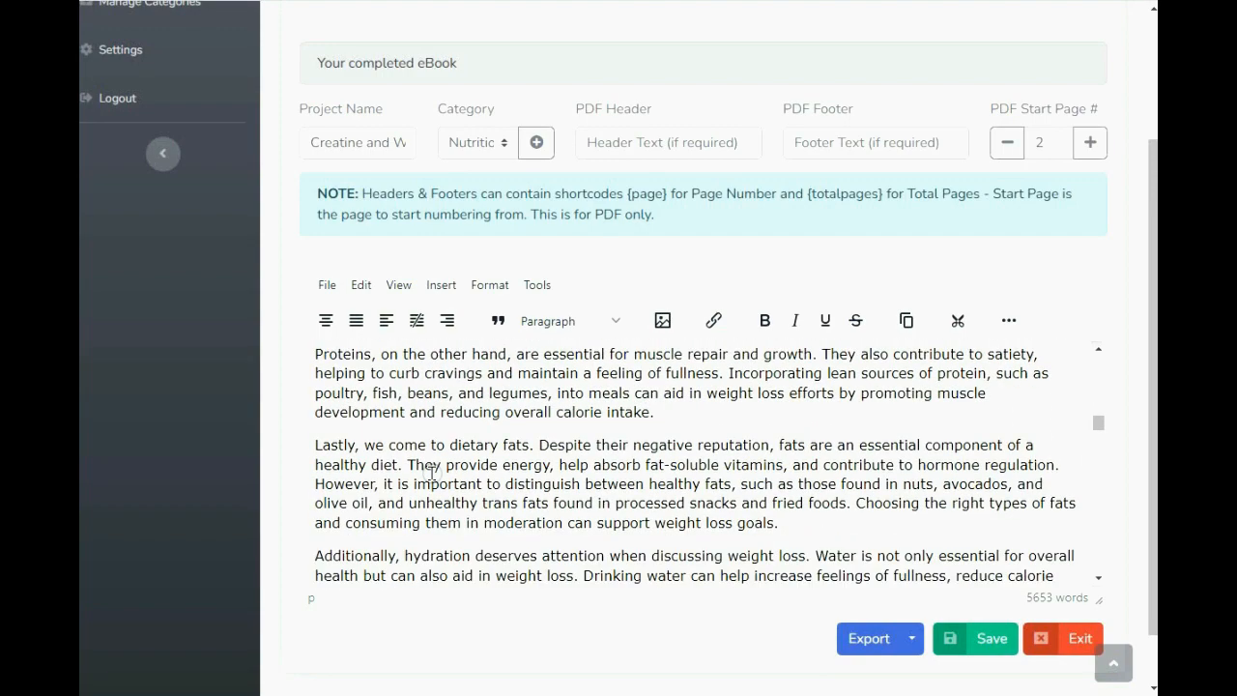
scroll(428, 471, "down", 5)
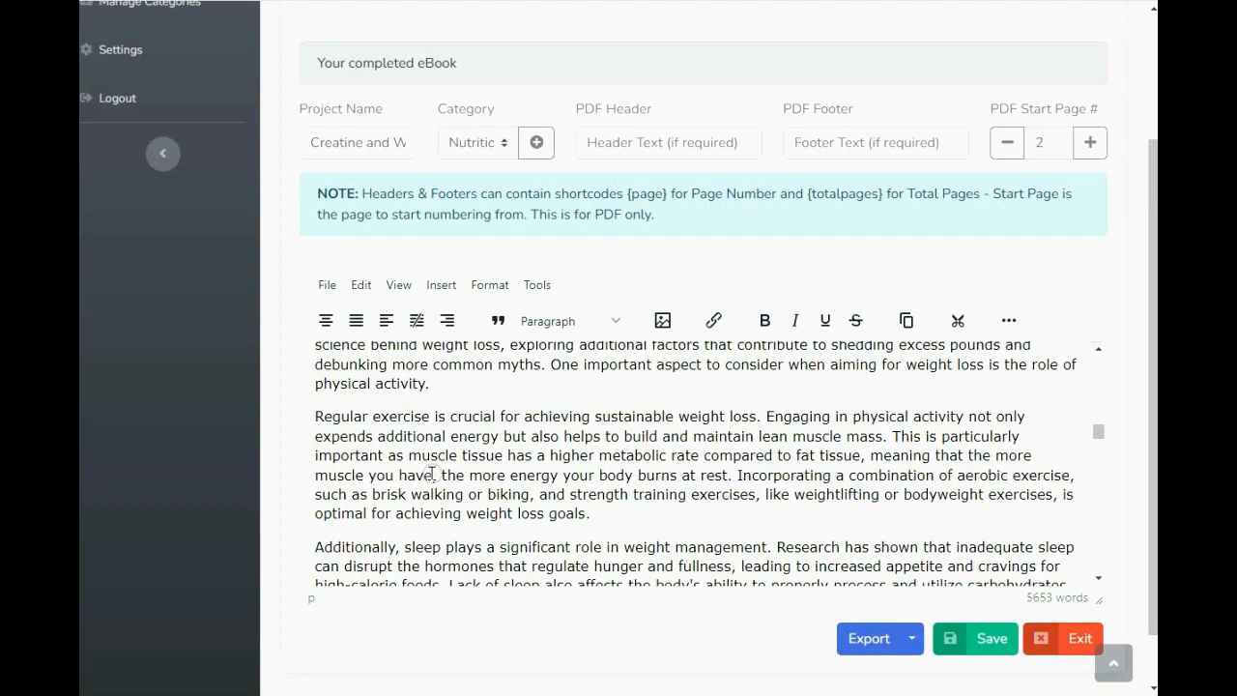
scroll(431, 473, "up", 12)
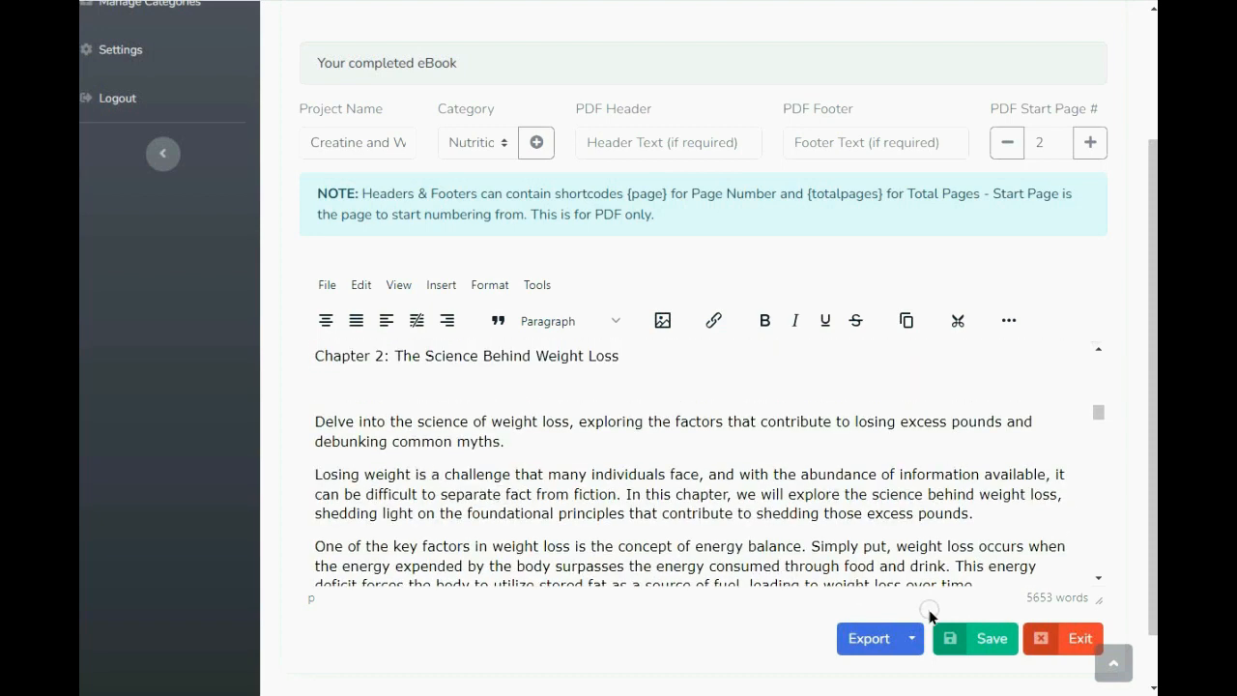
- Save the generated ebook and export it as a DOC file
left_click(967, 637)
left_click(912, 637)
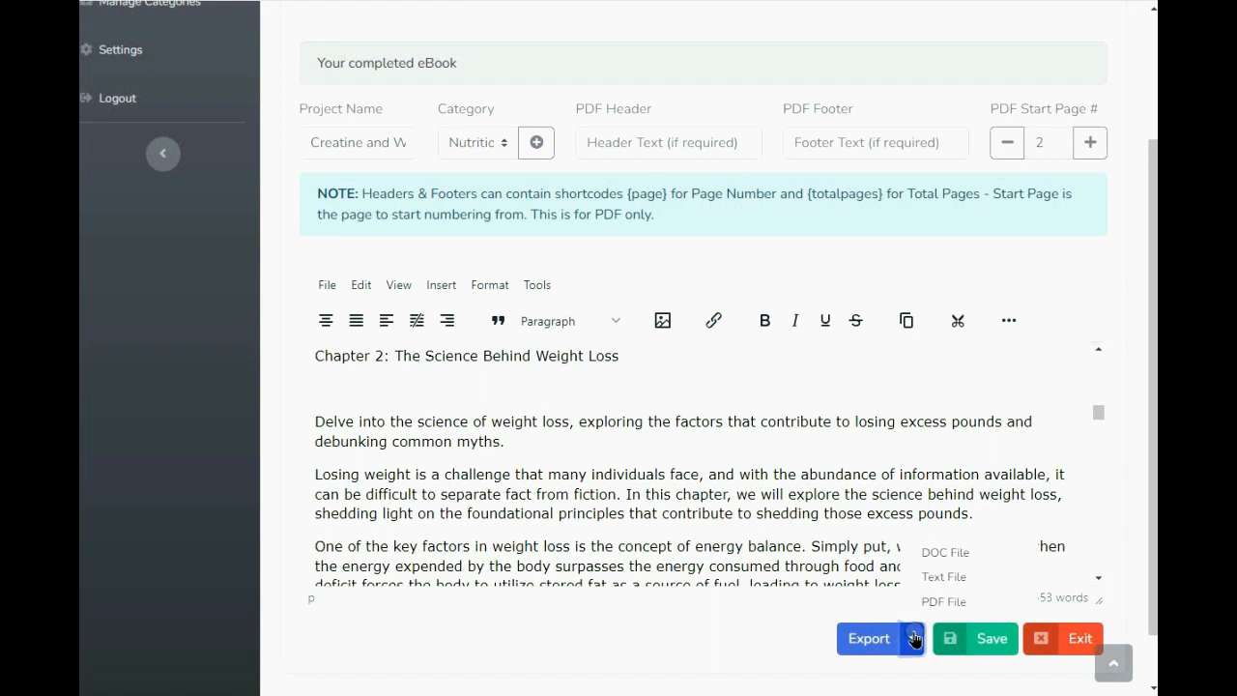
left_click(926, 553)
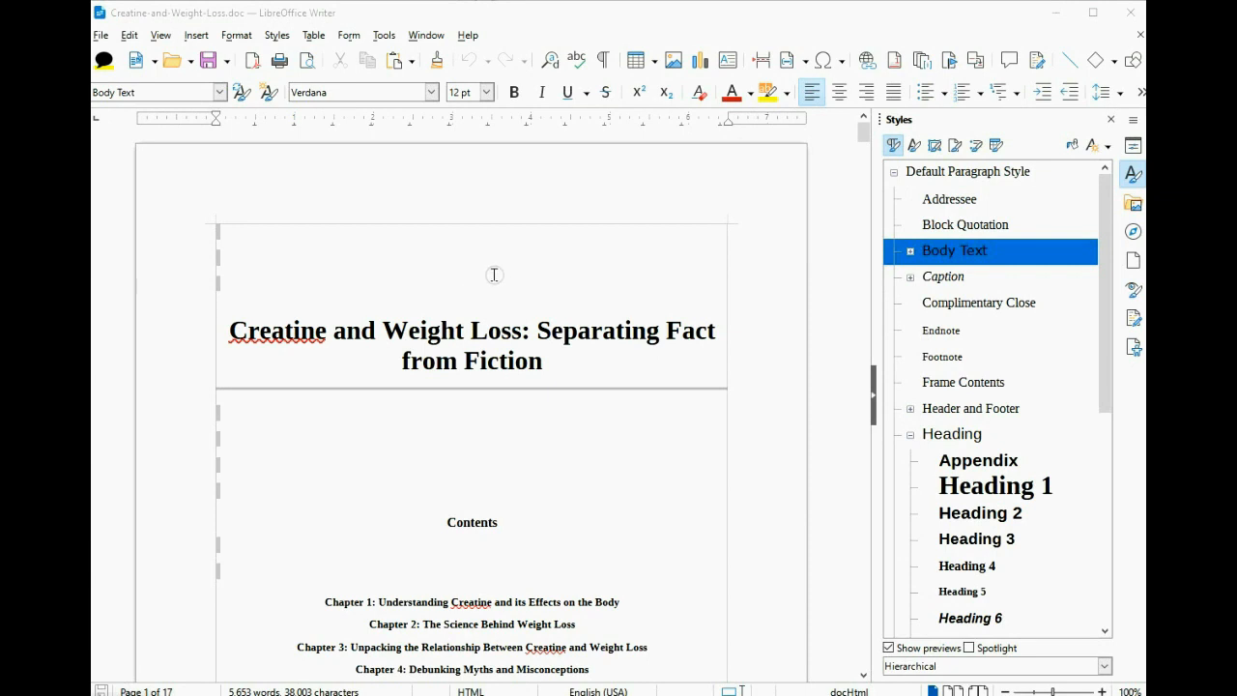
scroll(495, 220, "down", 3)
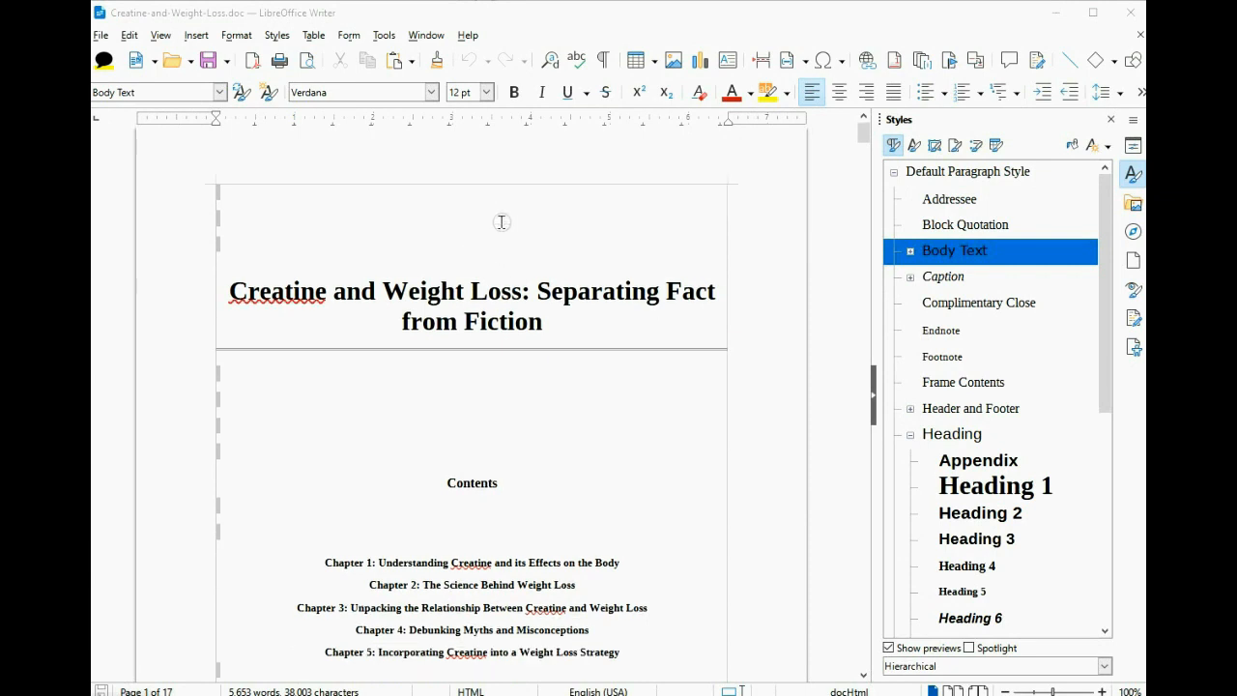
scroll(505, 225, "down", 3)
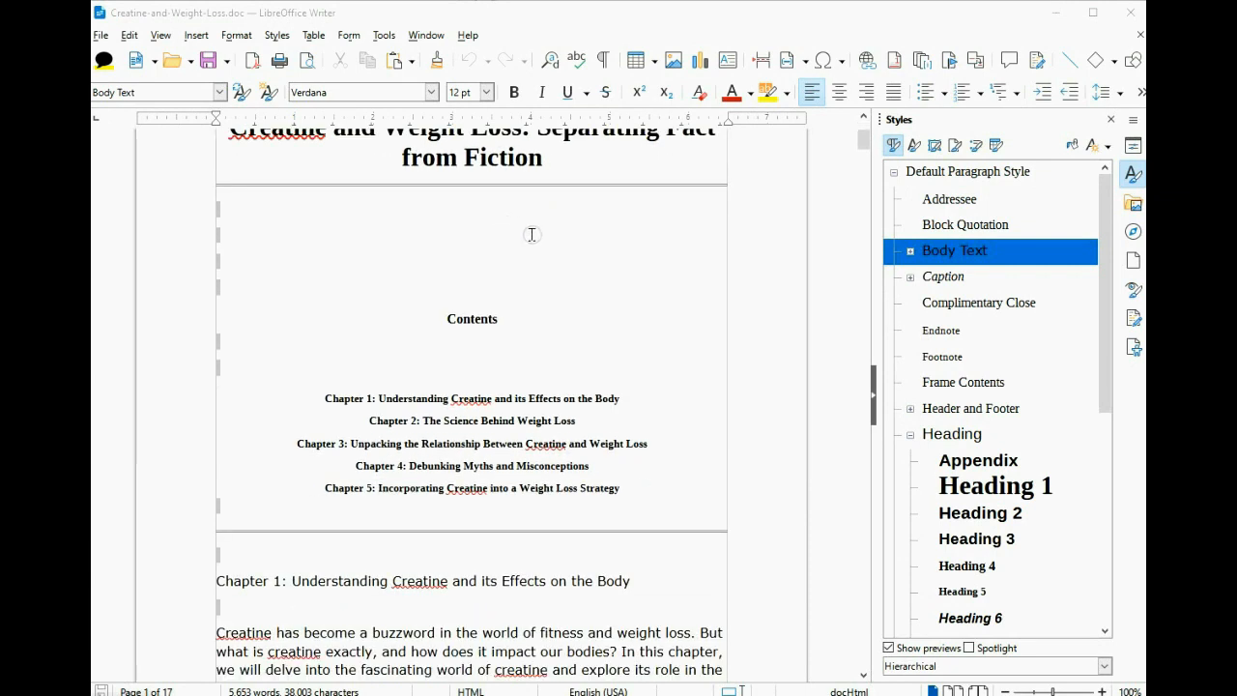
scroll(532, 235, "down", 5)
scroll(531, 232, "down", 1)
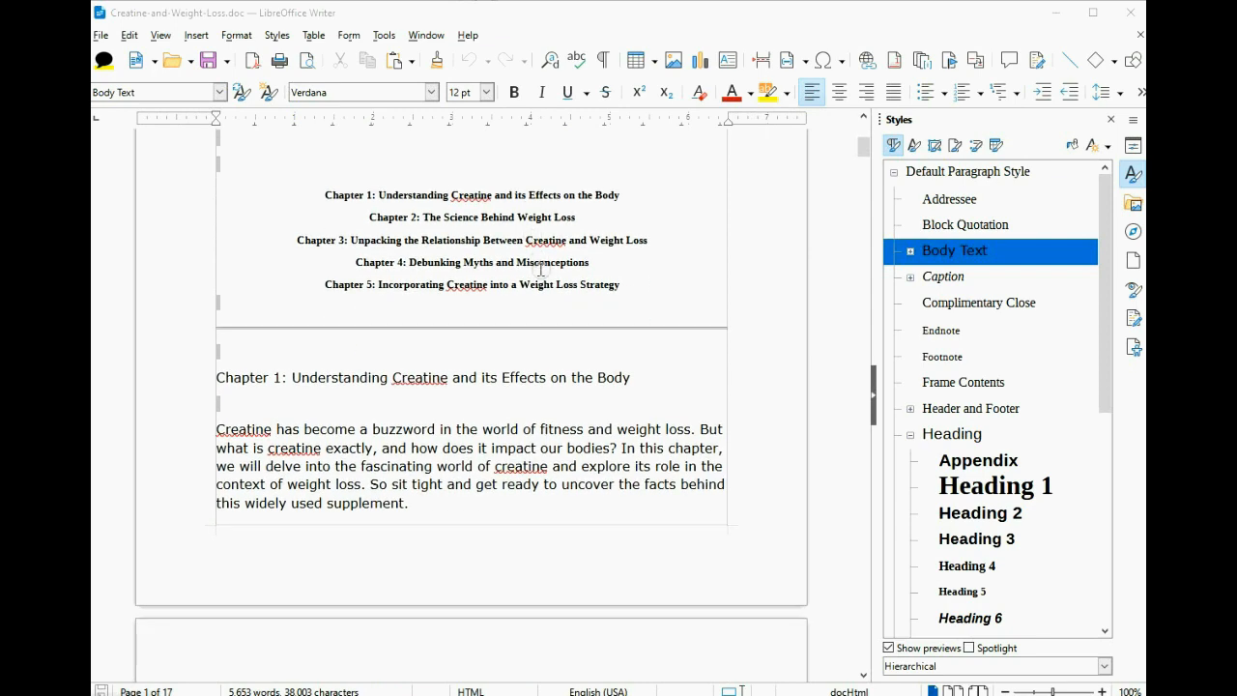
scroll(539, 261, "down", 2)
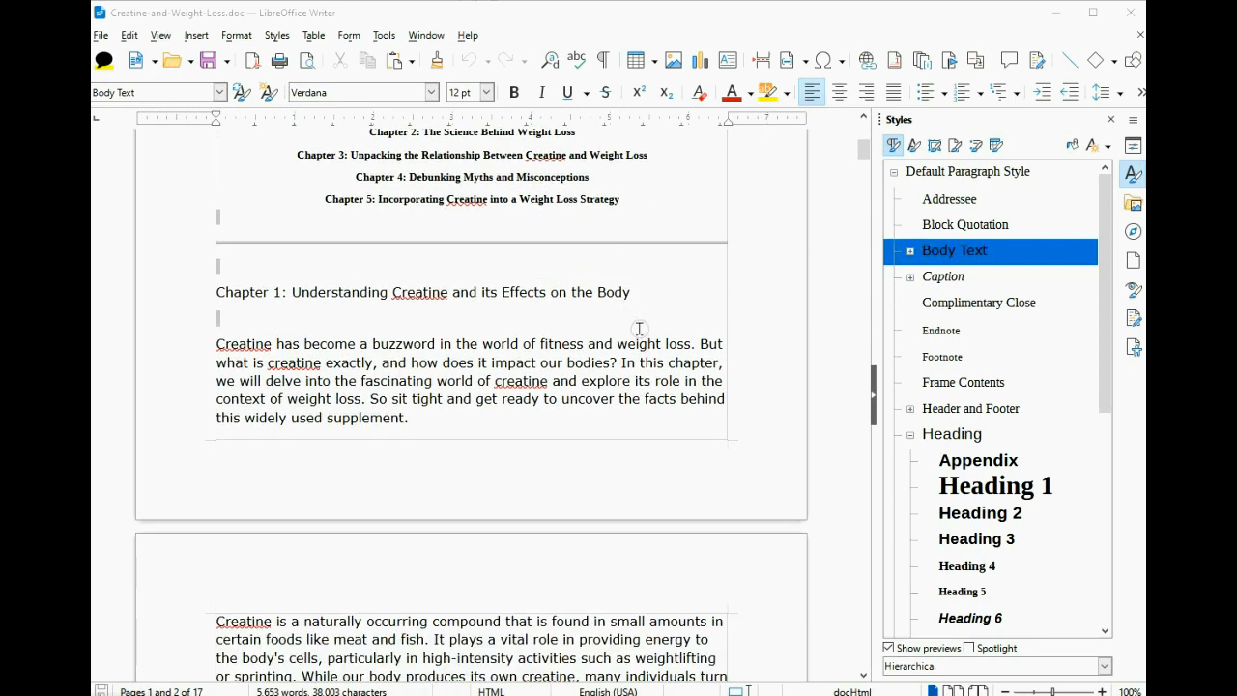
scroll(638, 329, "down", 5)
scroll(639, 329, "down", 6)
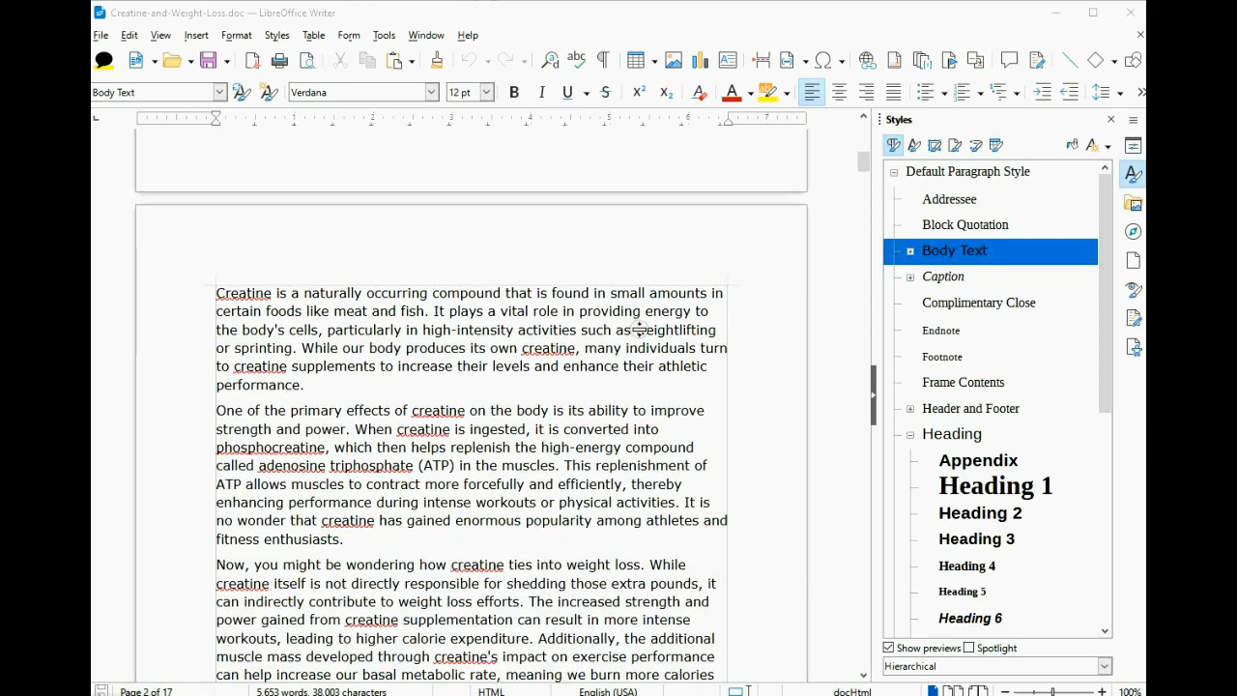
scroll(636, 329, "down", 7)
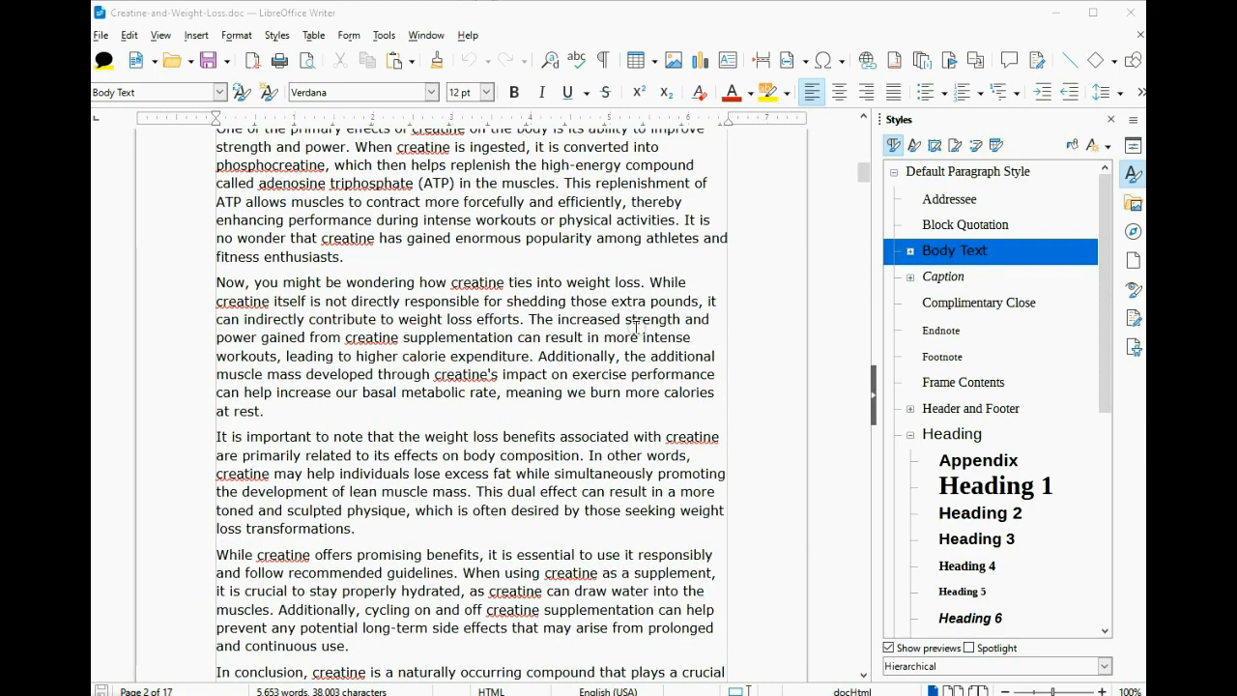
scroll(636, 328, "down", 5)
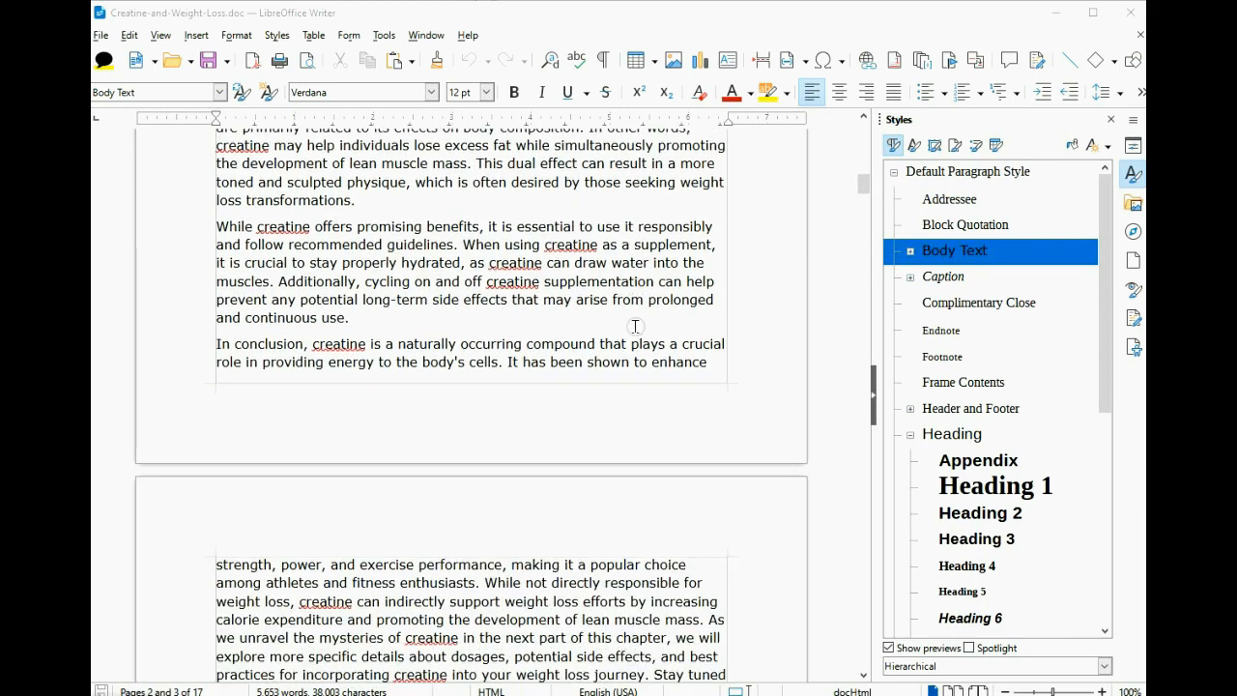
scroll(636, 327, "down", 6)
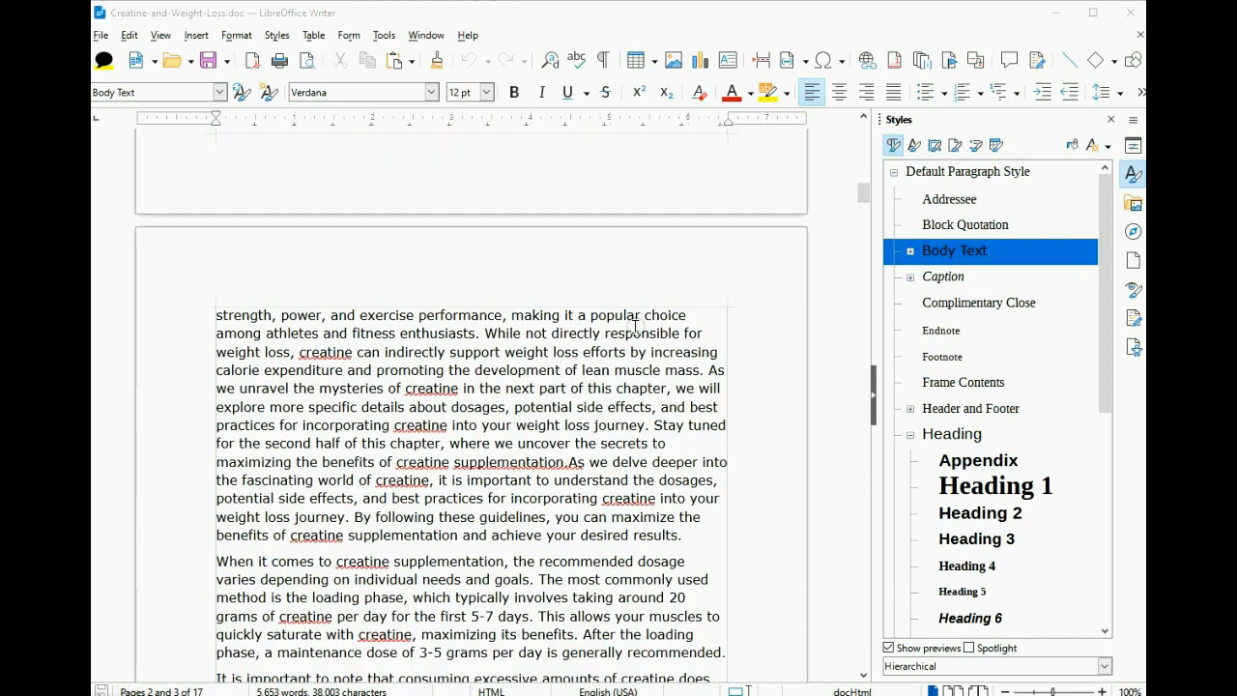
- Add 'creatine' to the spelling dictionary and move down to page 5
right_click(325, 352)
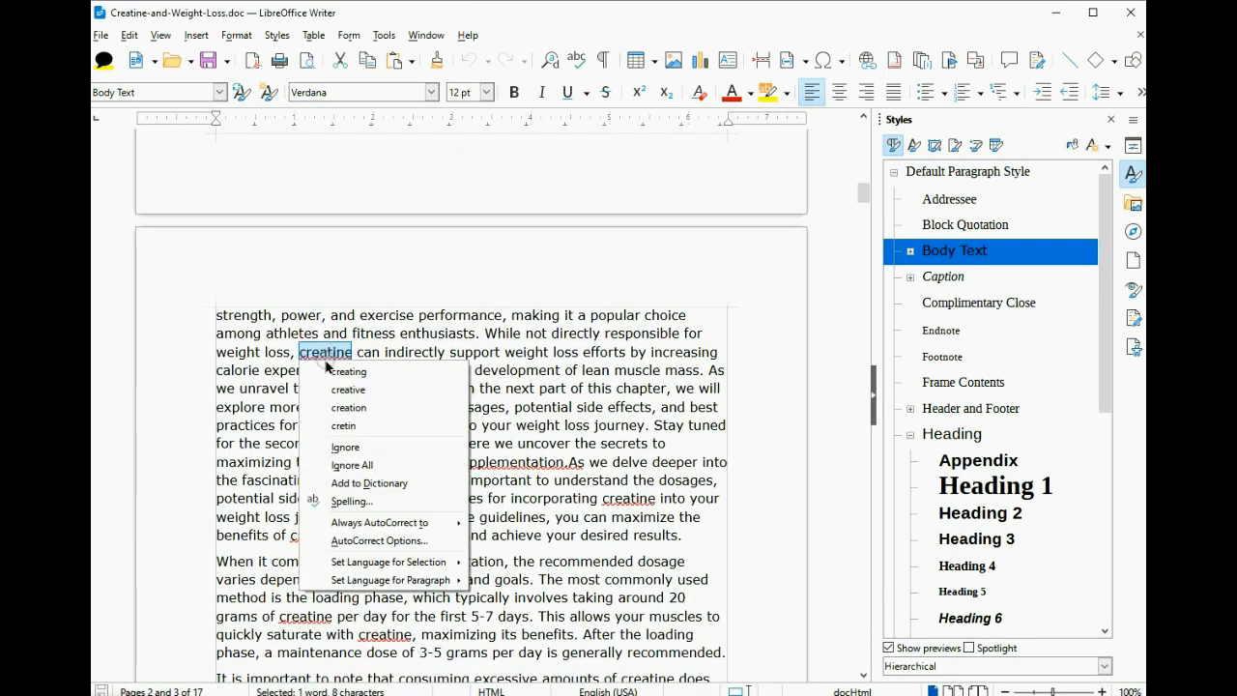
left_click(337, 484)
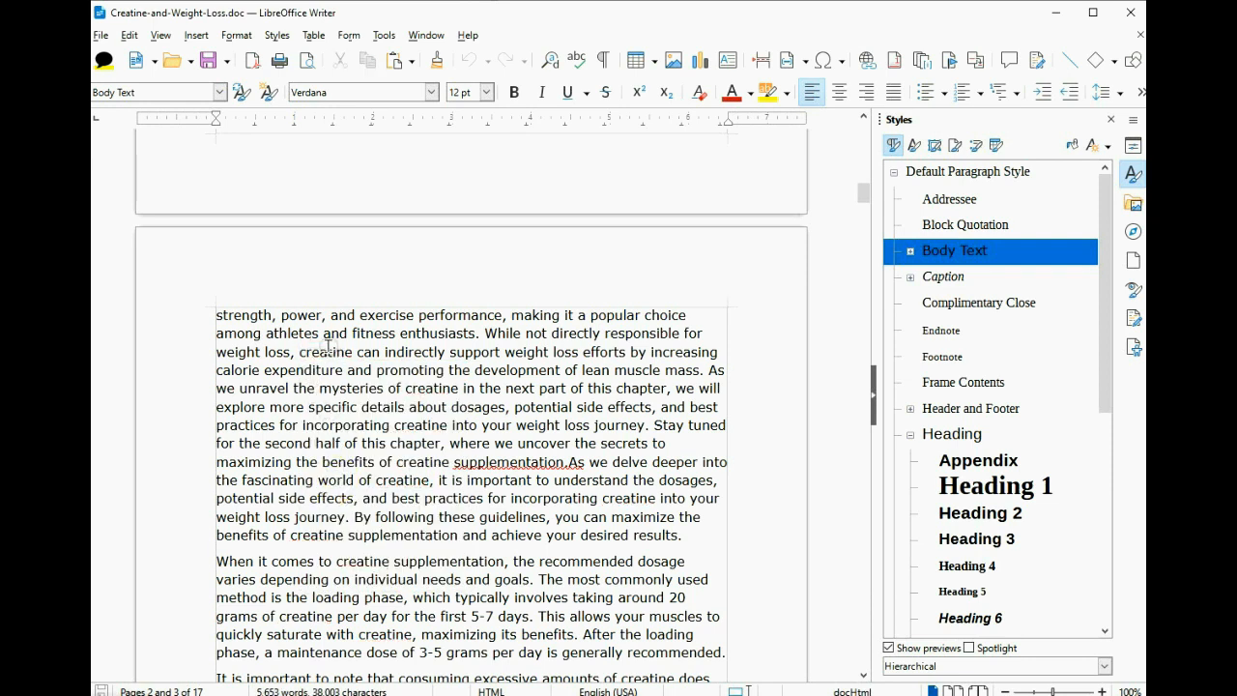
scroll(370, 377, "down", 2)
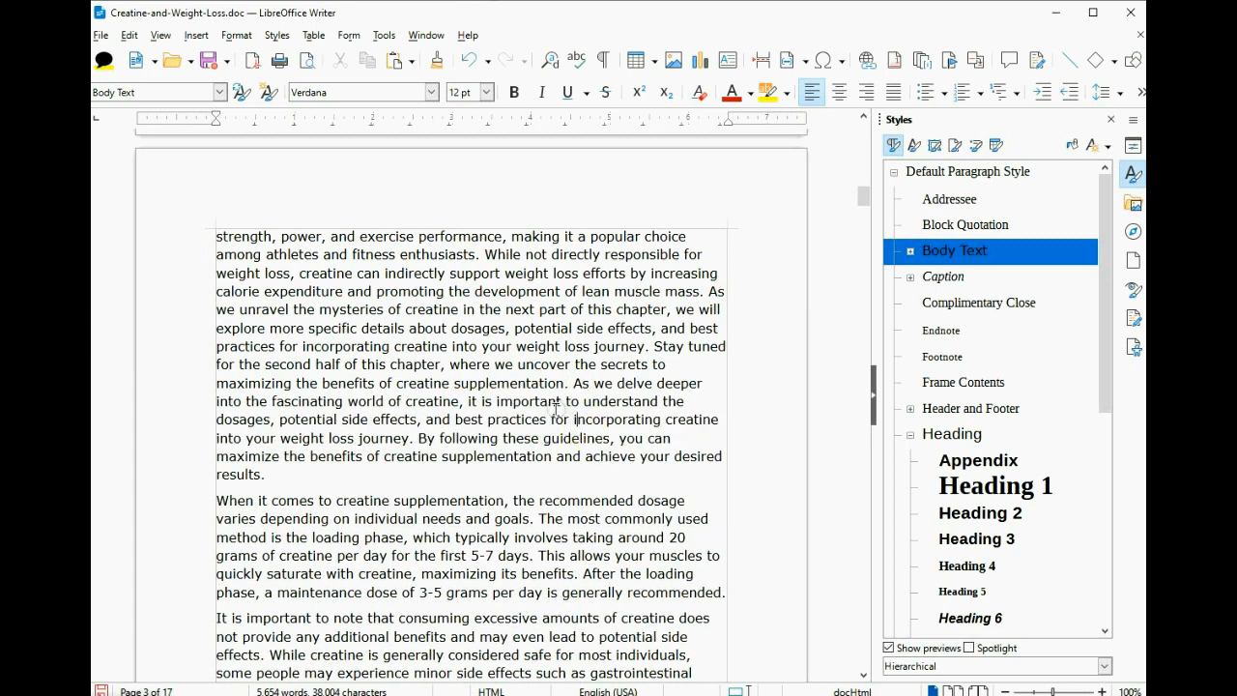
scroll(502, 406, "down", 5)
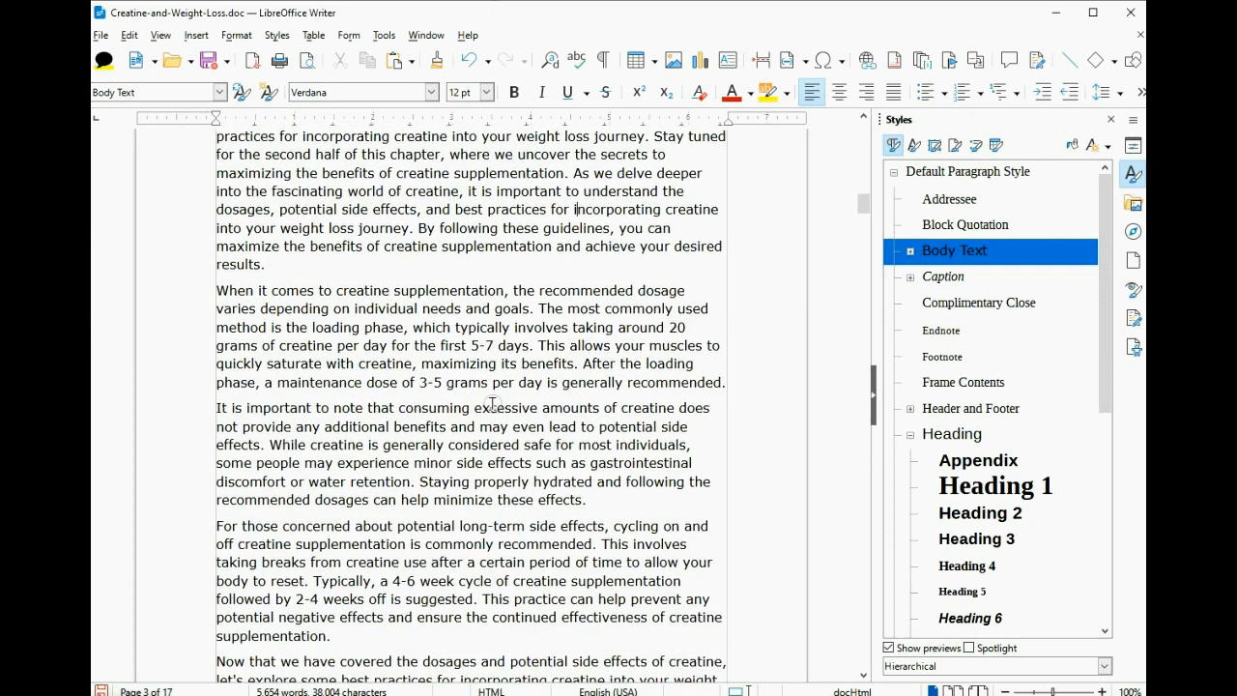
scroll(472, 392, "down", 9)
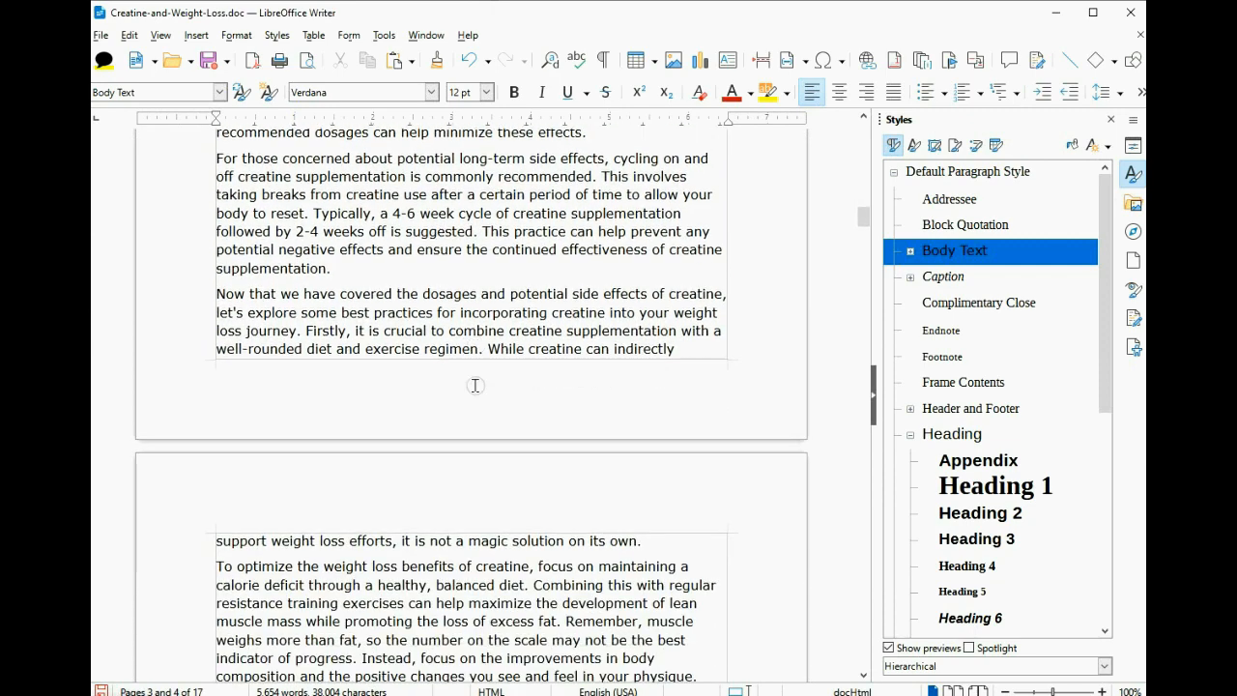
scroll(475, 384, "down", 9)
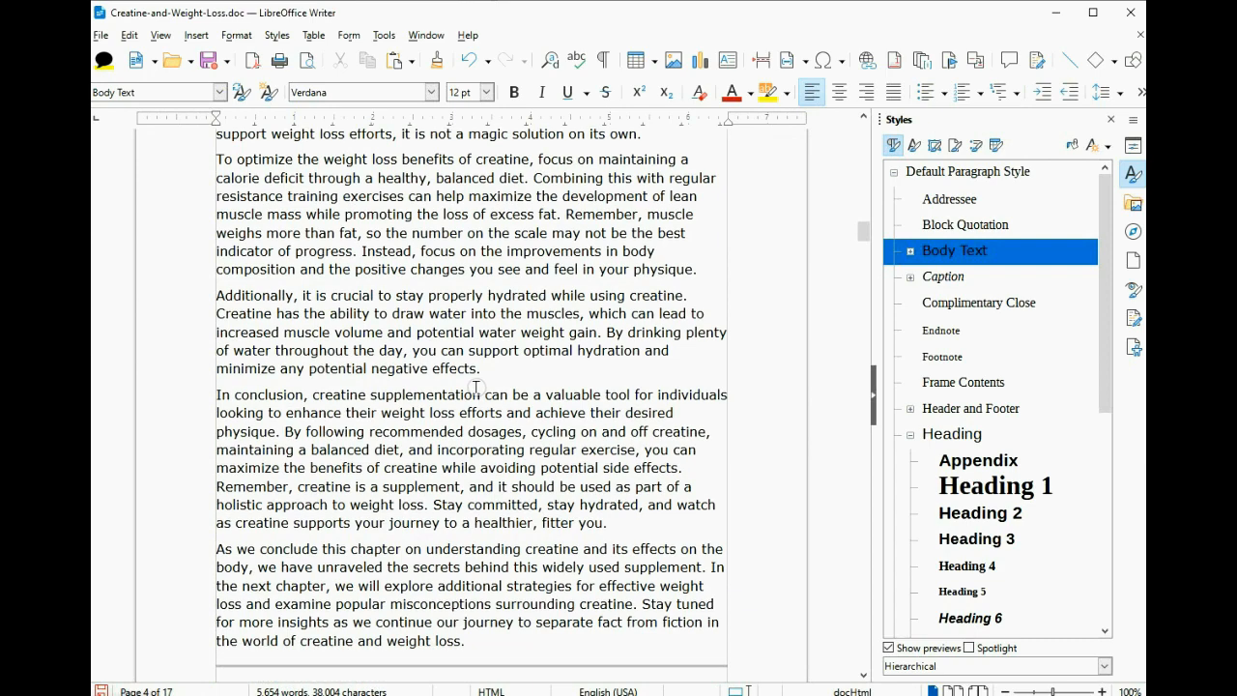
scroll(475, 384, "down", 8)
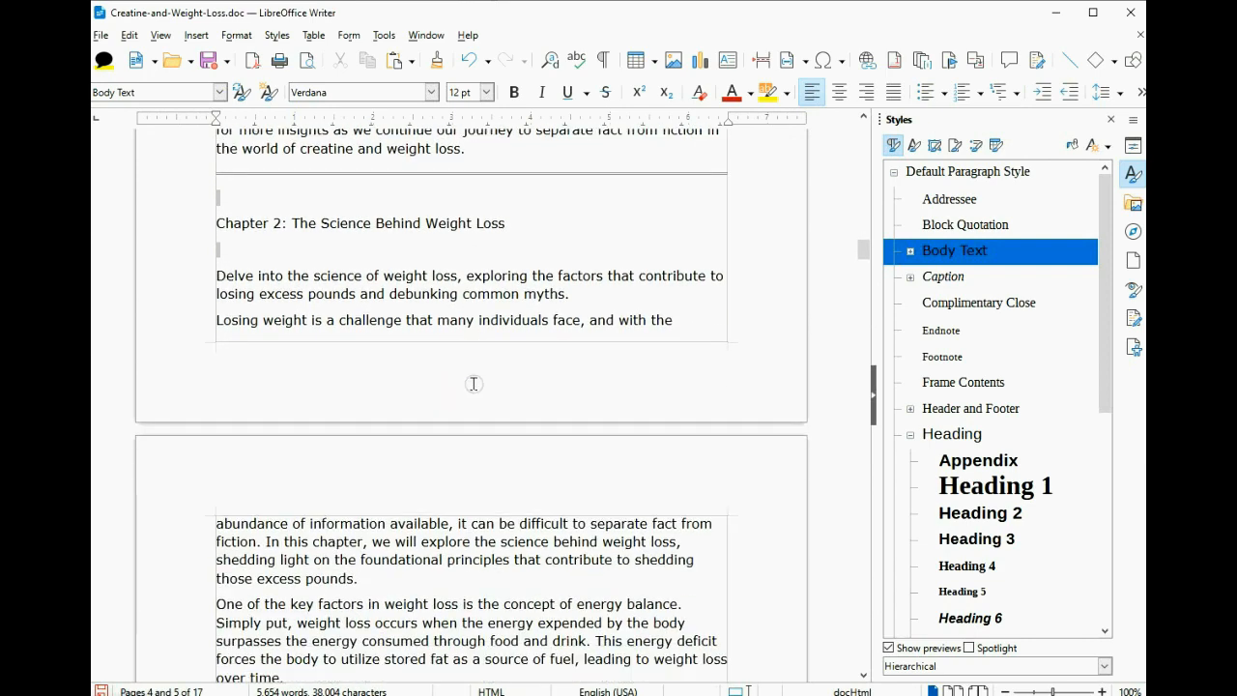
scroll(473, 382, "down", 5)
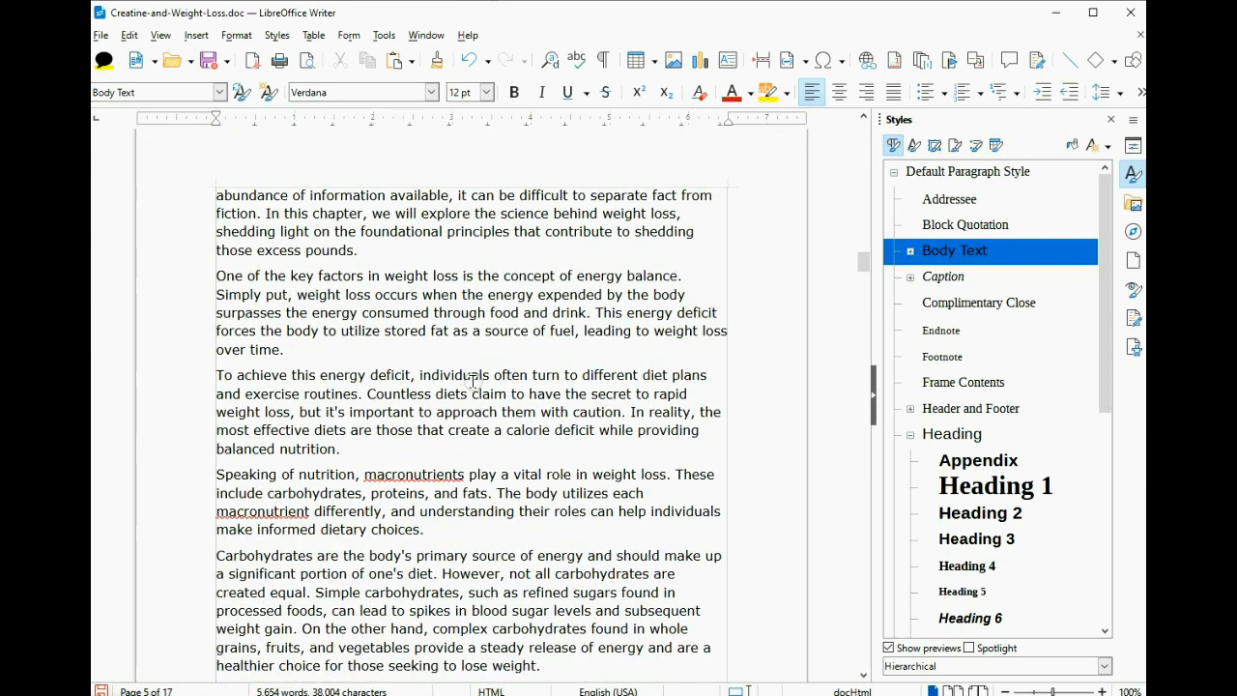
scroll(474, 382, "down", 2)
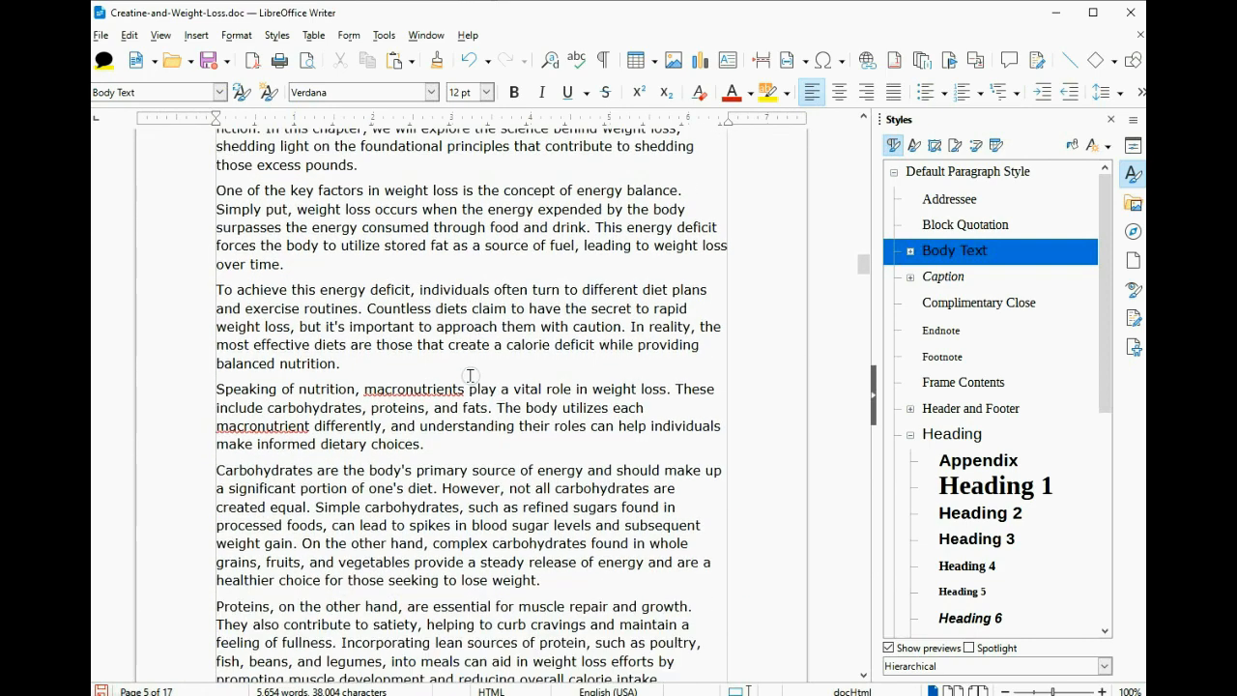
- Add 'macronutrients' and 'macronutrient' to the spelling dictionary
right_click(407, 390)
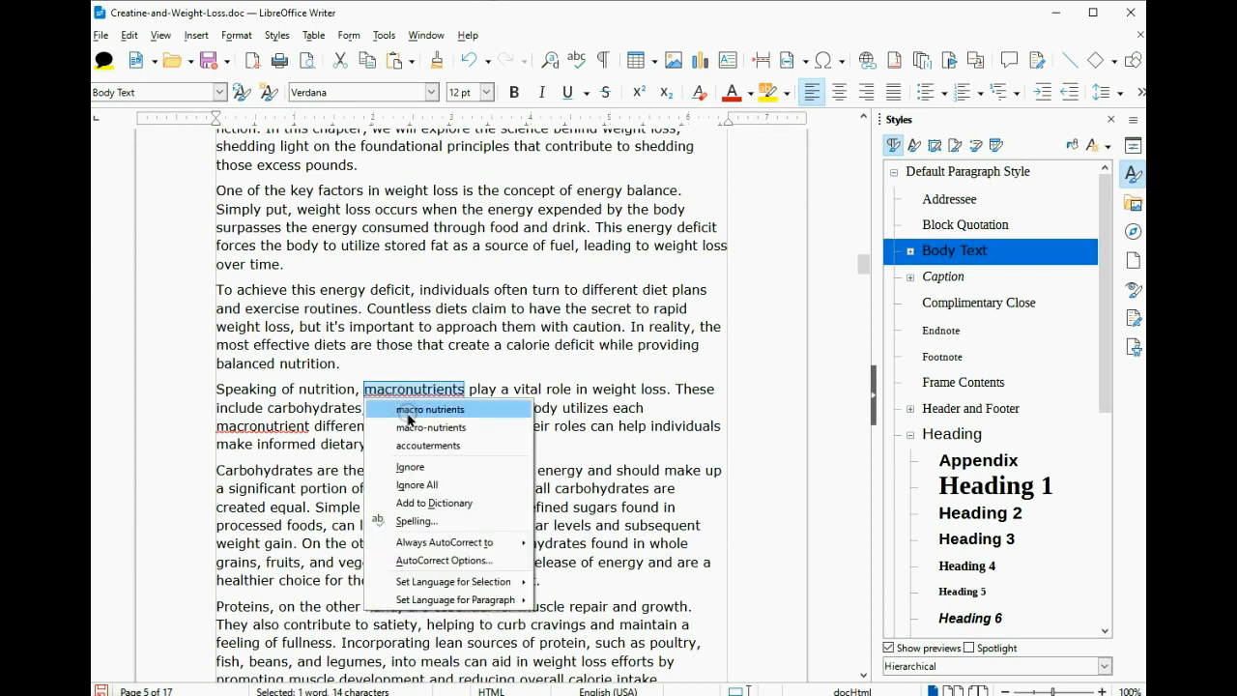
left_click(418, 501)
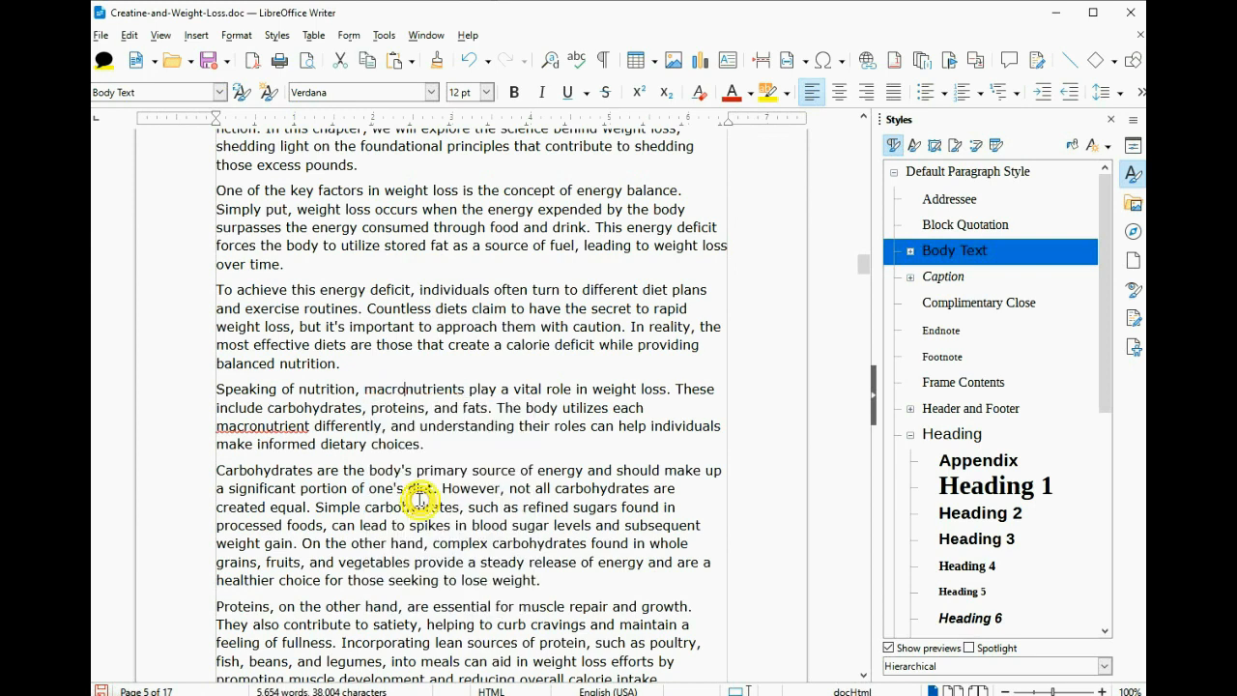
right_click(285, 426)
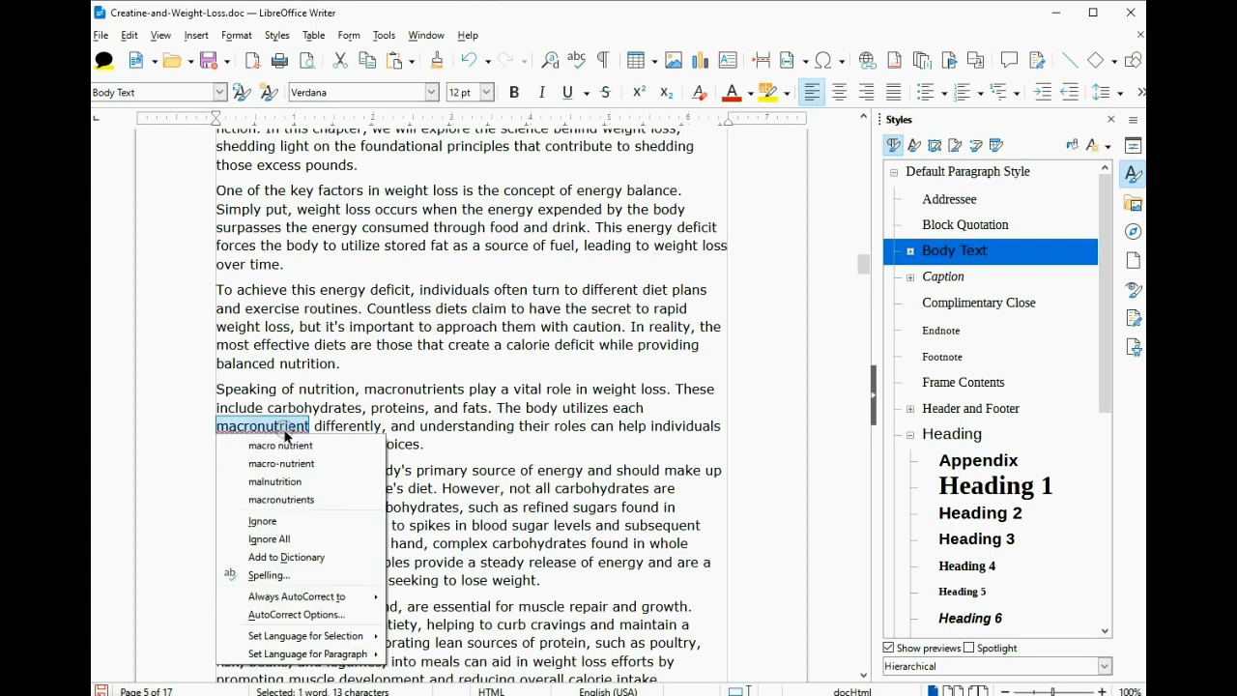
left_click(315, 556)
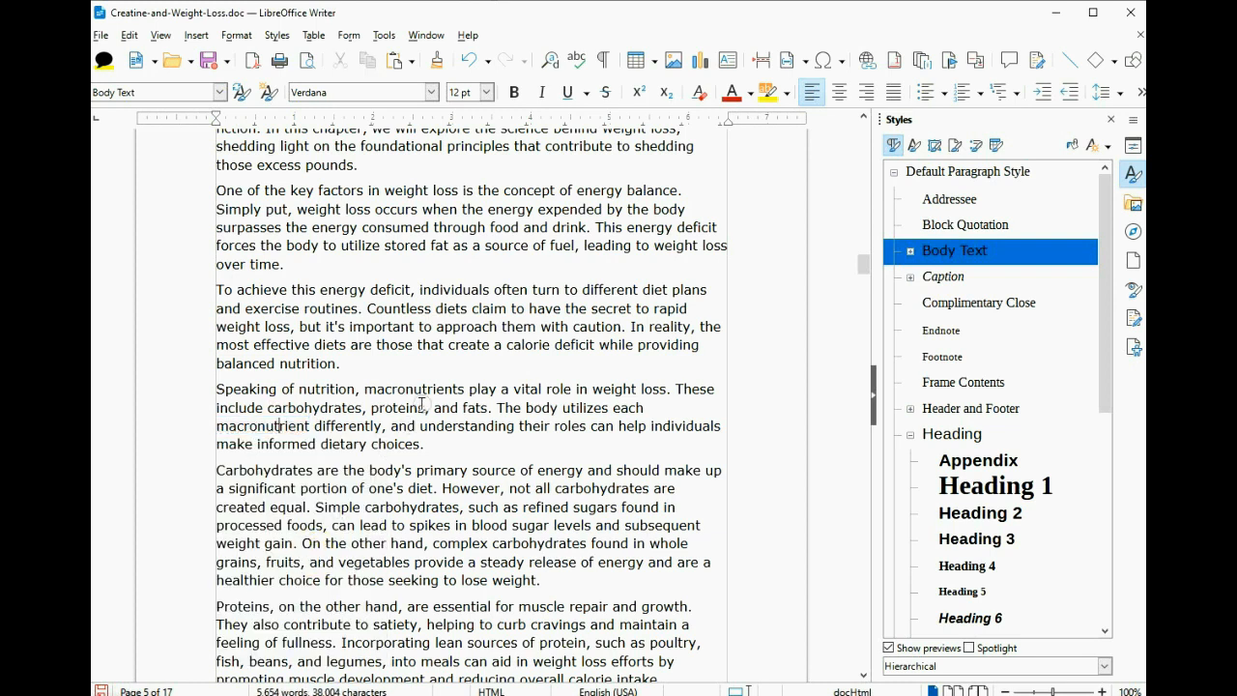
scroll(445, 324, "down", 3)
scroll(446, 324, "down", 6)
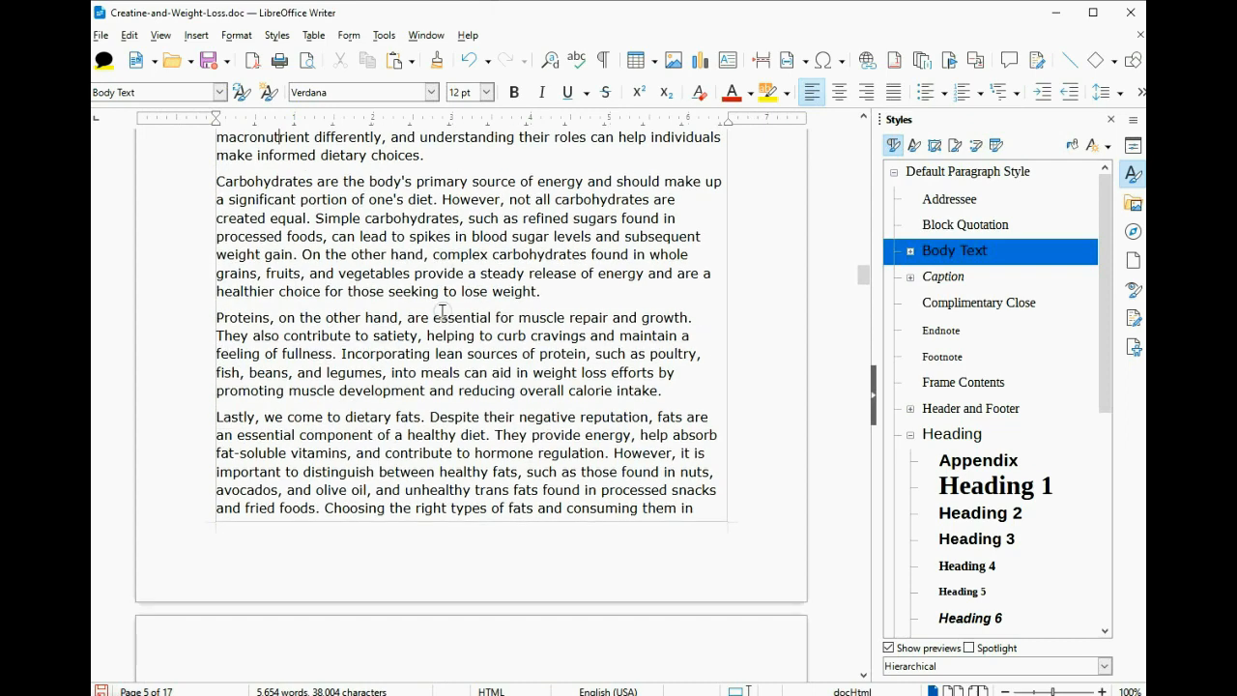
scroll(453, 312, "down", 6)
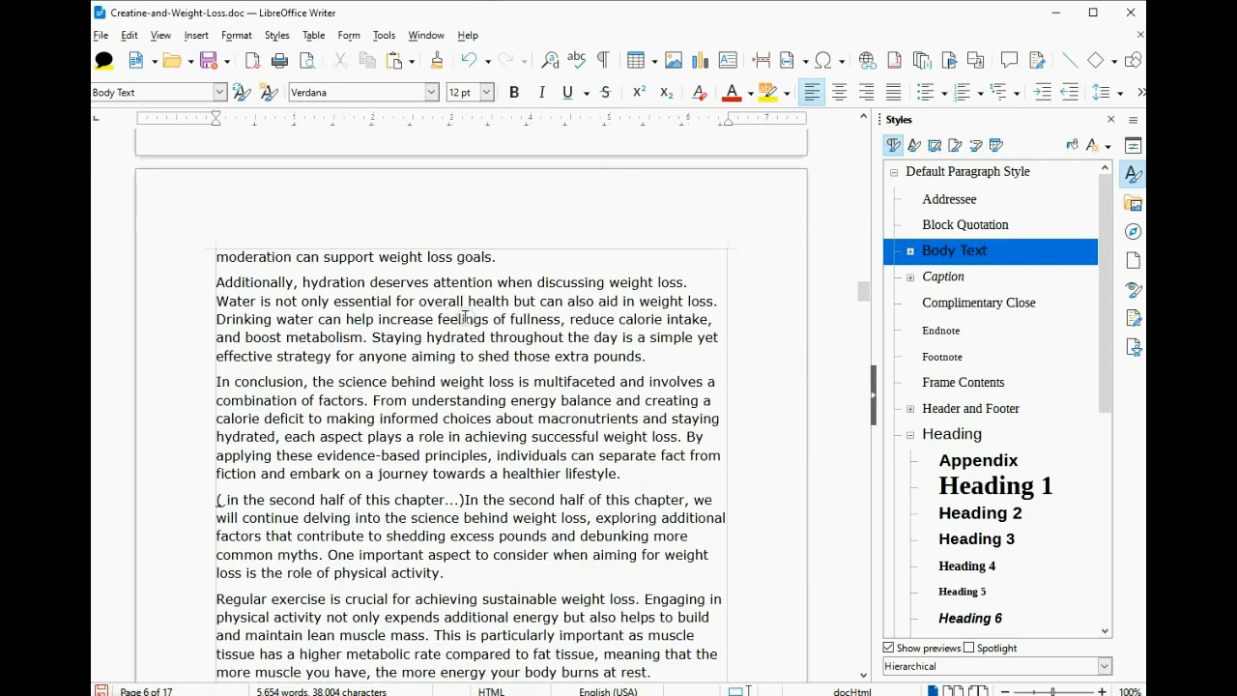
scroll(464, 315, "down", 4)
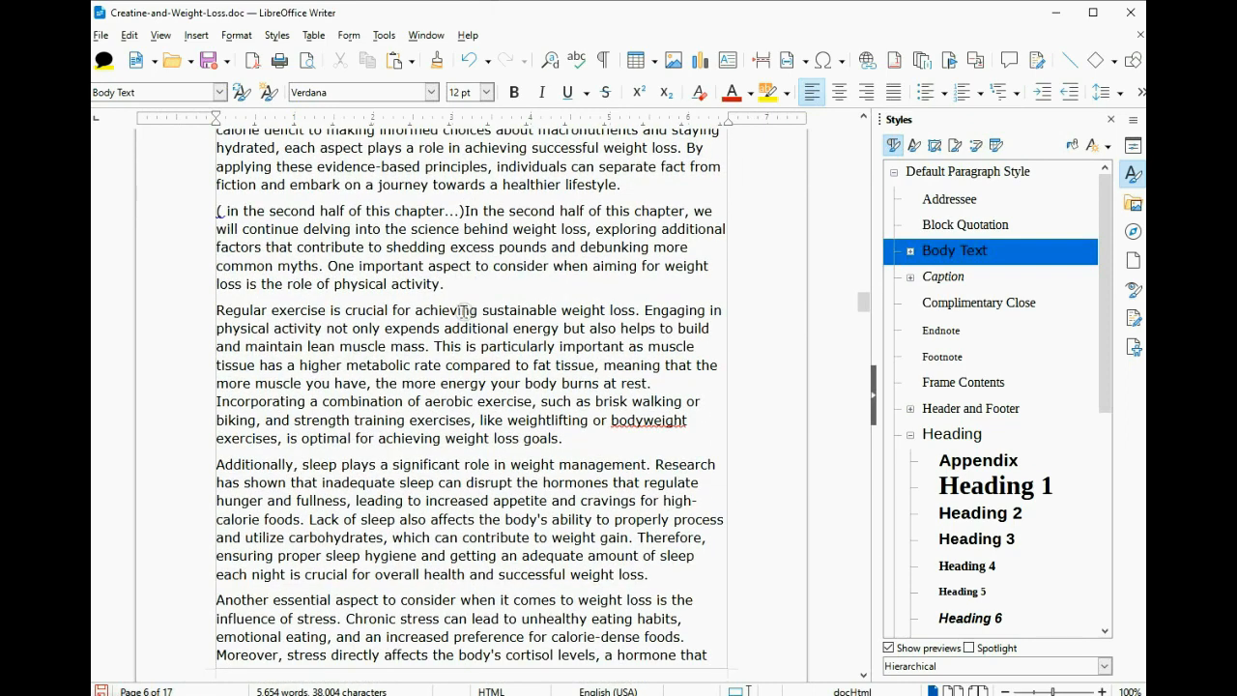
scroll(461, 310, "down", 1)
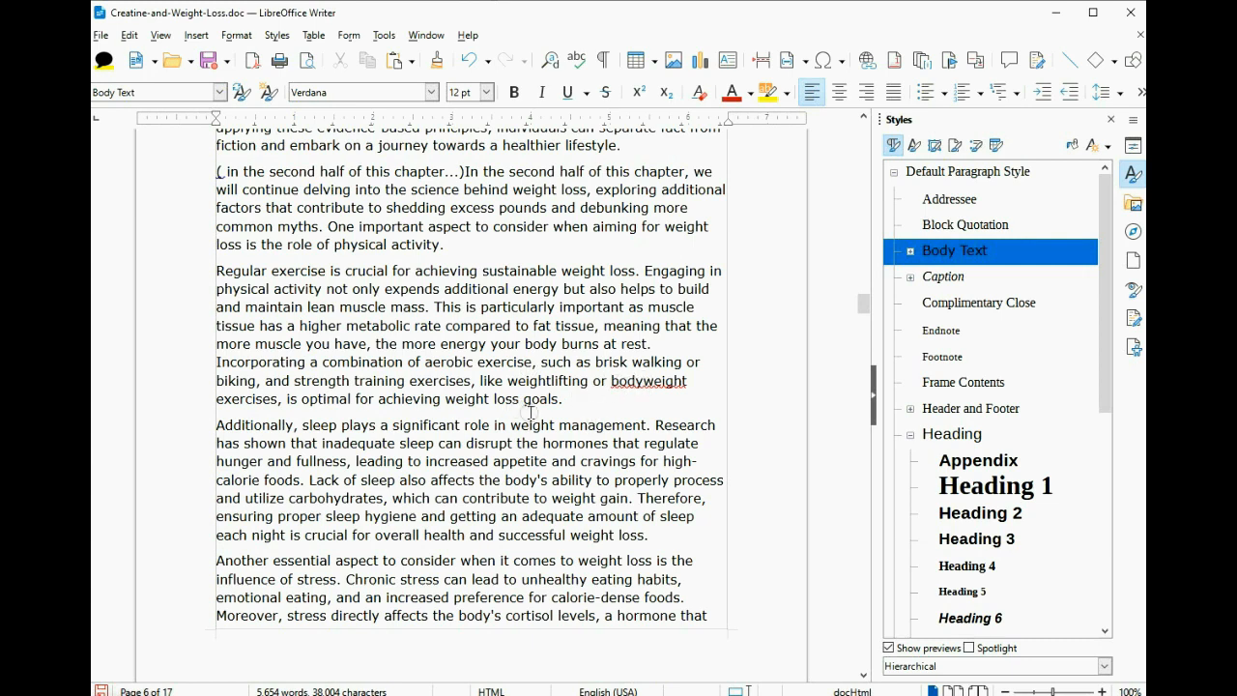
- Add 'bodyweight' to the spelling dictionary
right_click(640, 380)
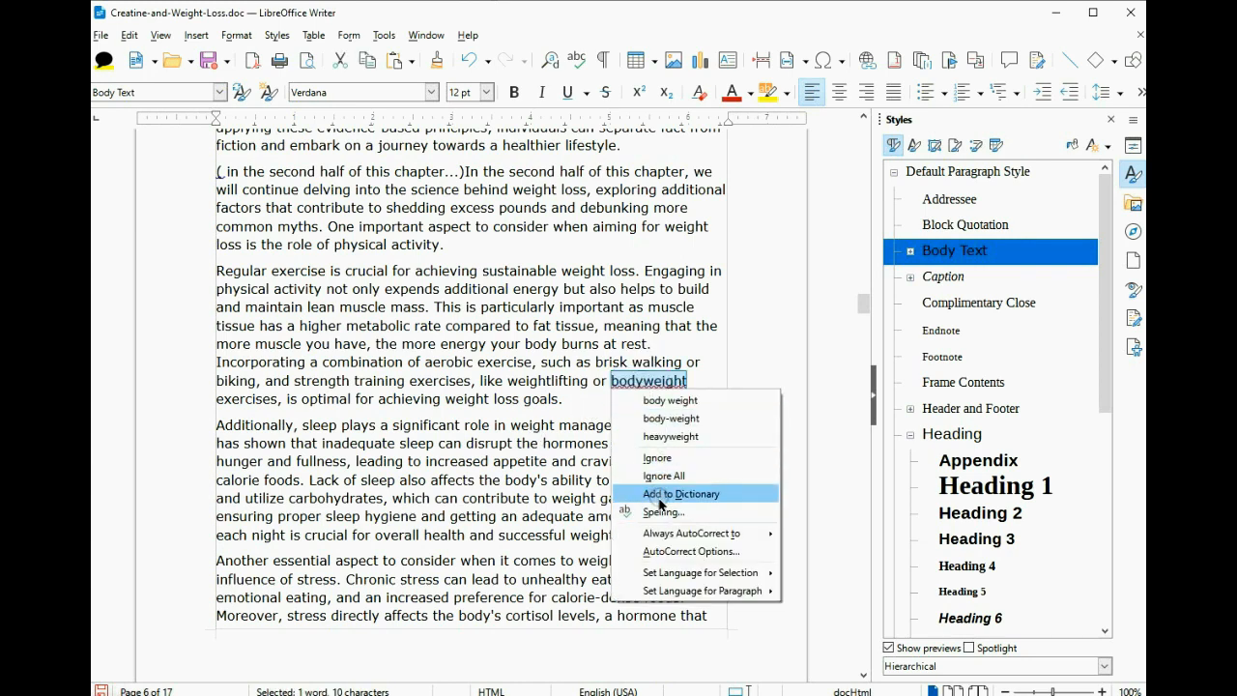
left_click(655, 495)
scroll(464, 387, "down", 5)
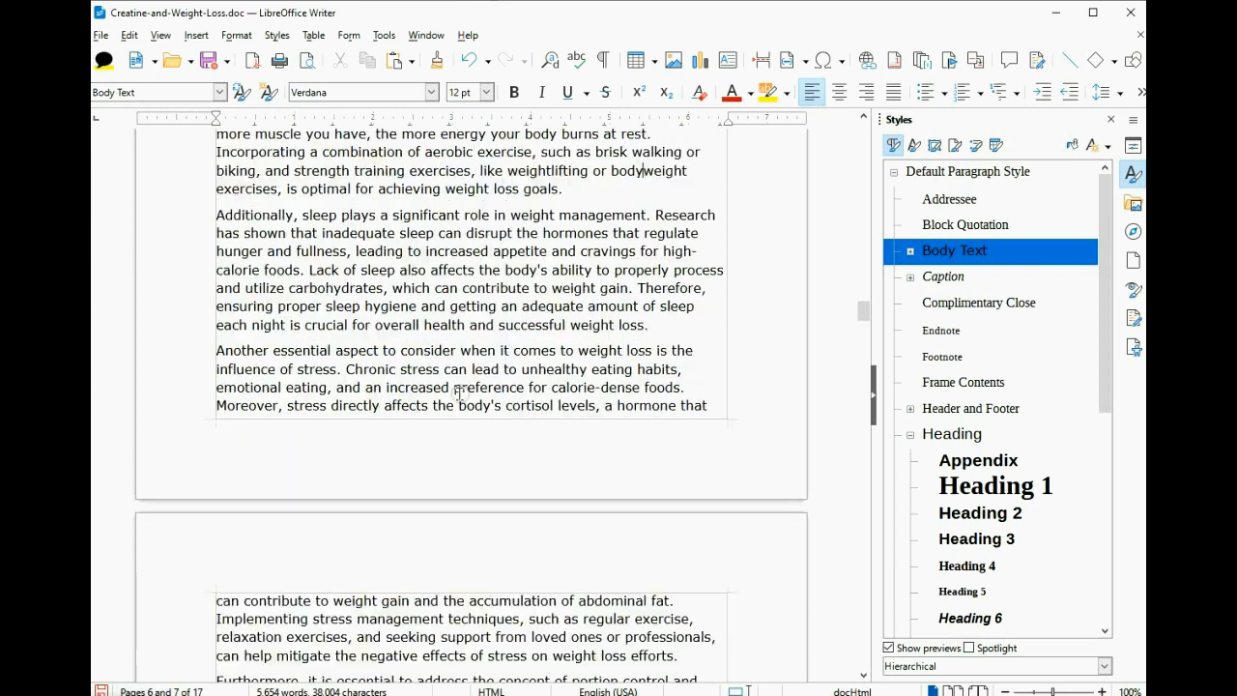
scroll(464, 387, "down", 10)
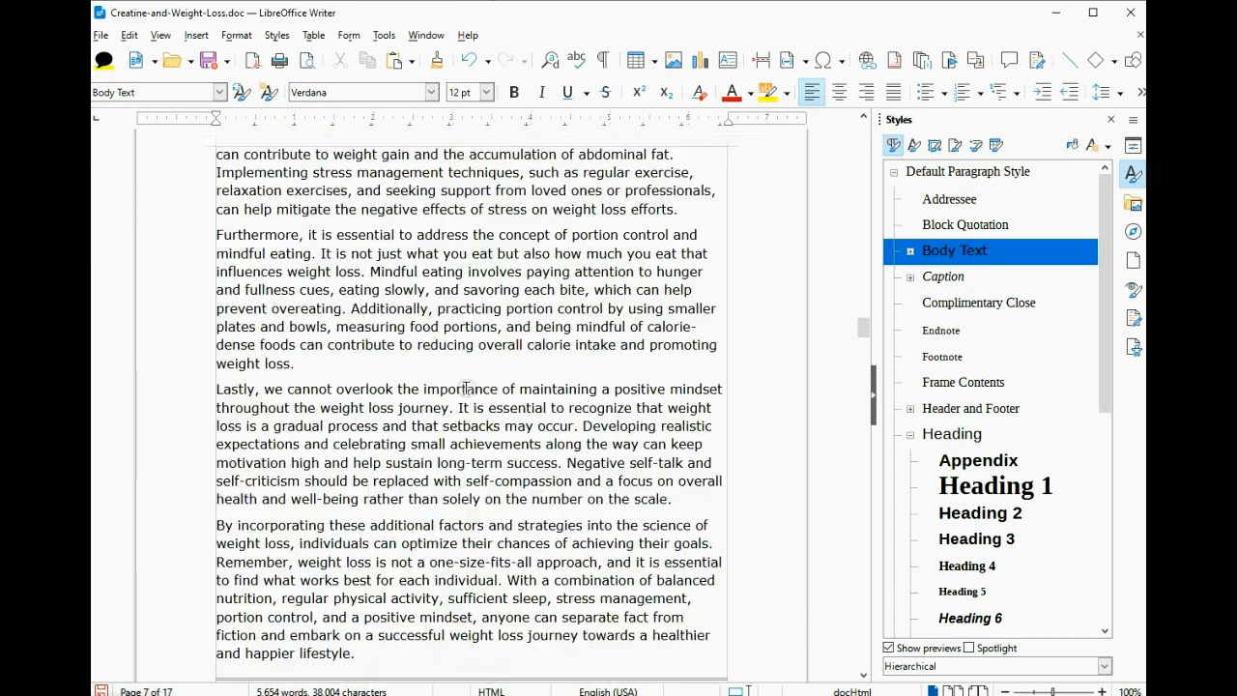
scroll(468, 390, "down", 8)
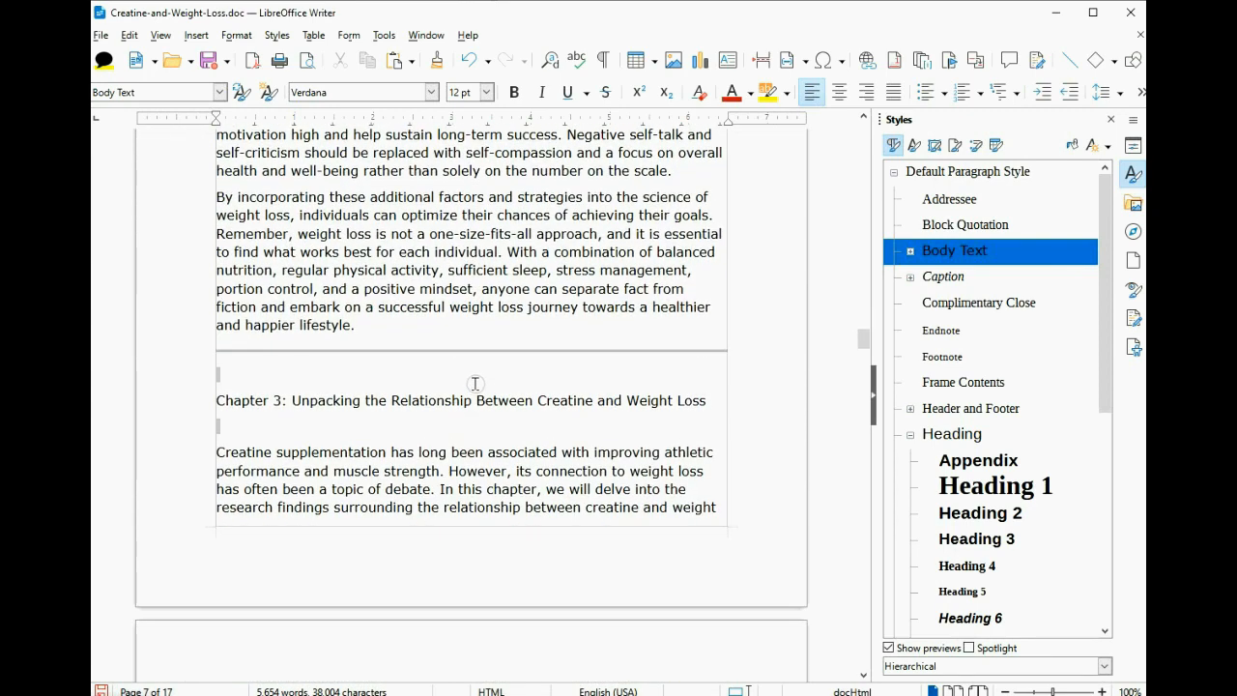
scroll(475, 384, "down", 4)
scroll(476, 386, "down", 3)
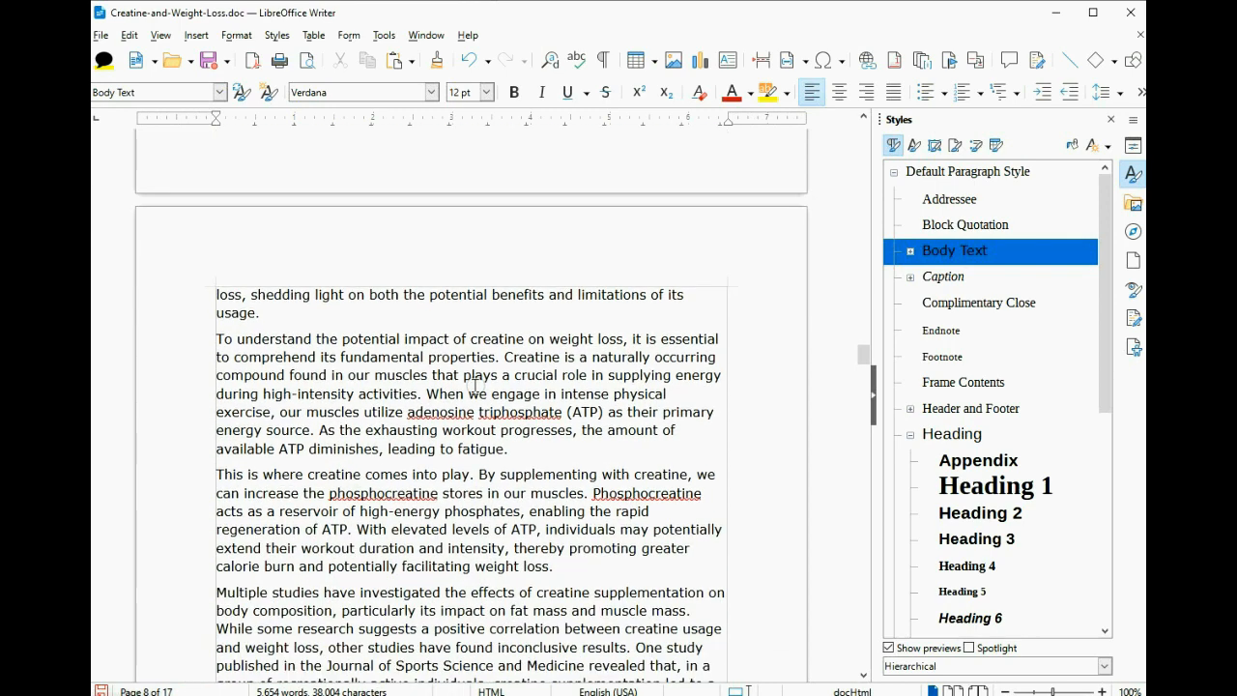
- Add 'adenosine' to the dictionary and check spelling options for 'triphosphate'
right_click(434, 372)
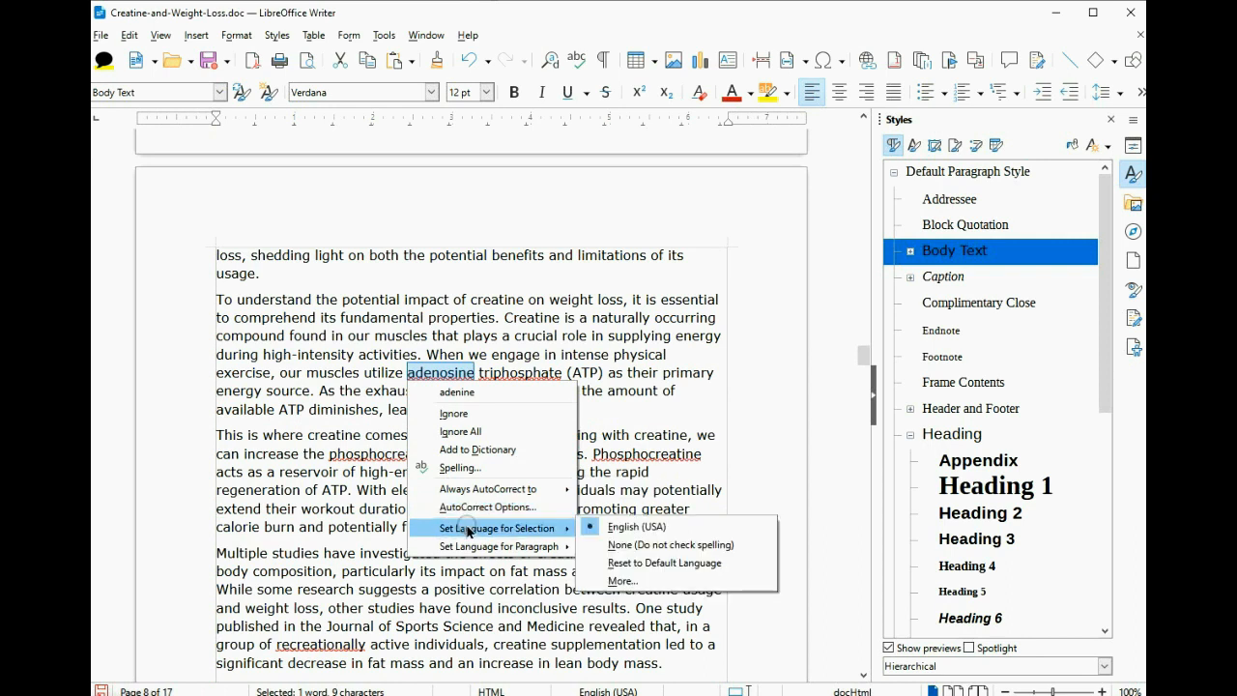
left_click(463, 450)
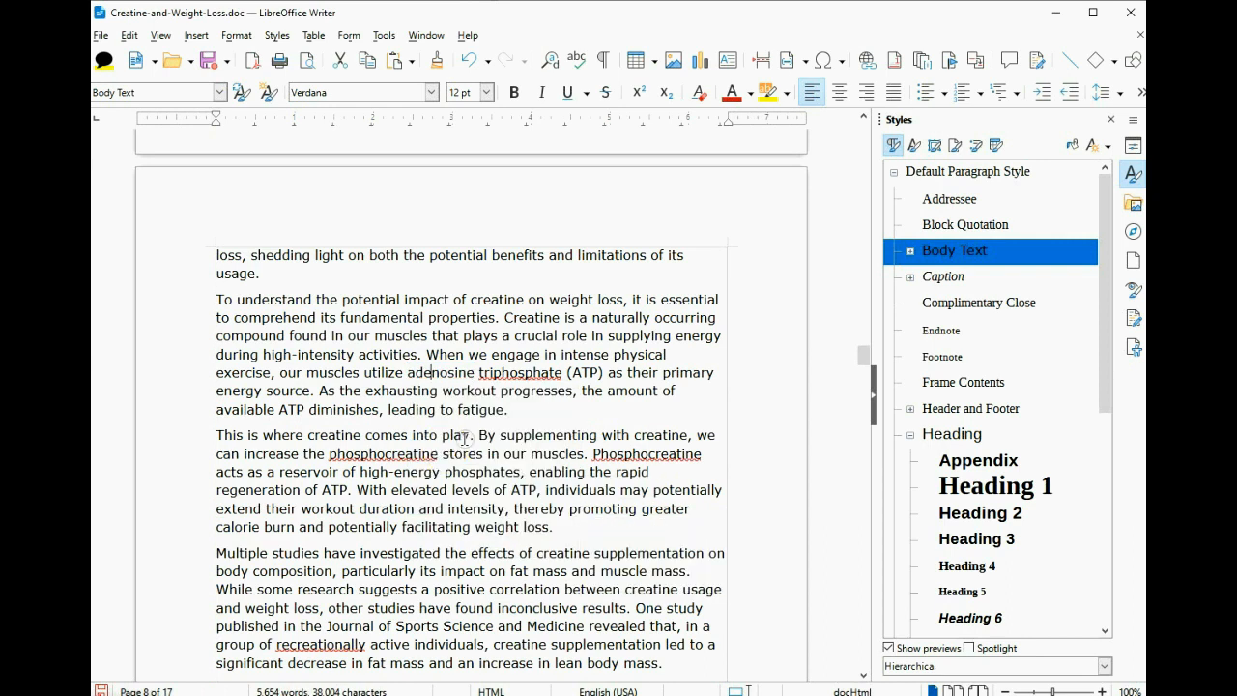
right_click(529, 376)
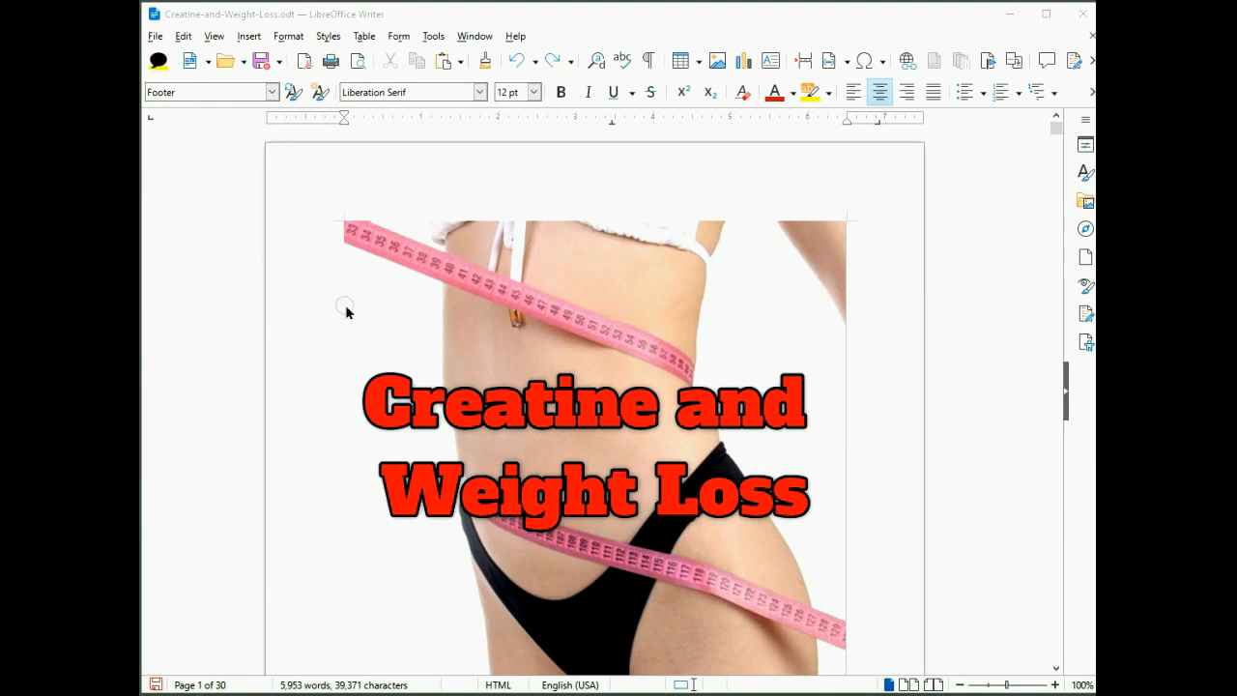
- Scroll through the remaining chapter pages of the ebook to review them
scroll(387, 337, "down", 1)
scroll(389, 337, "down", 3)
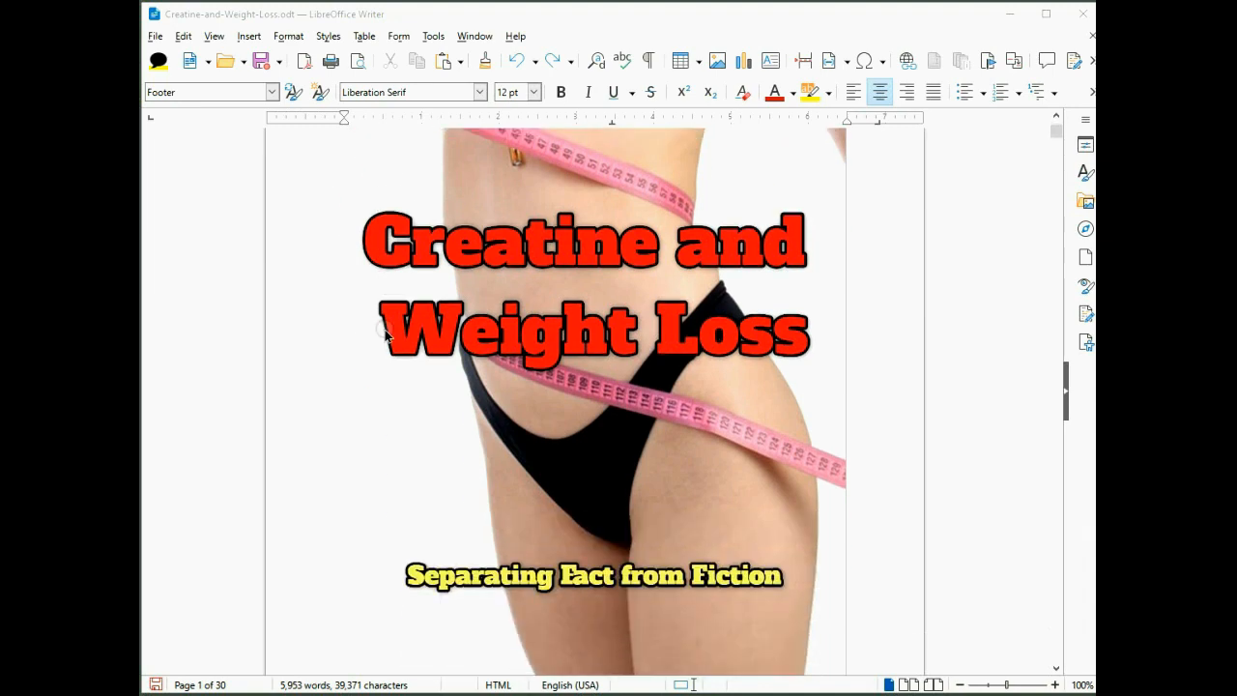
scroll(395, 334, "down", 5)
scroll(400, 351, "down", 6)
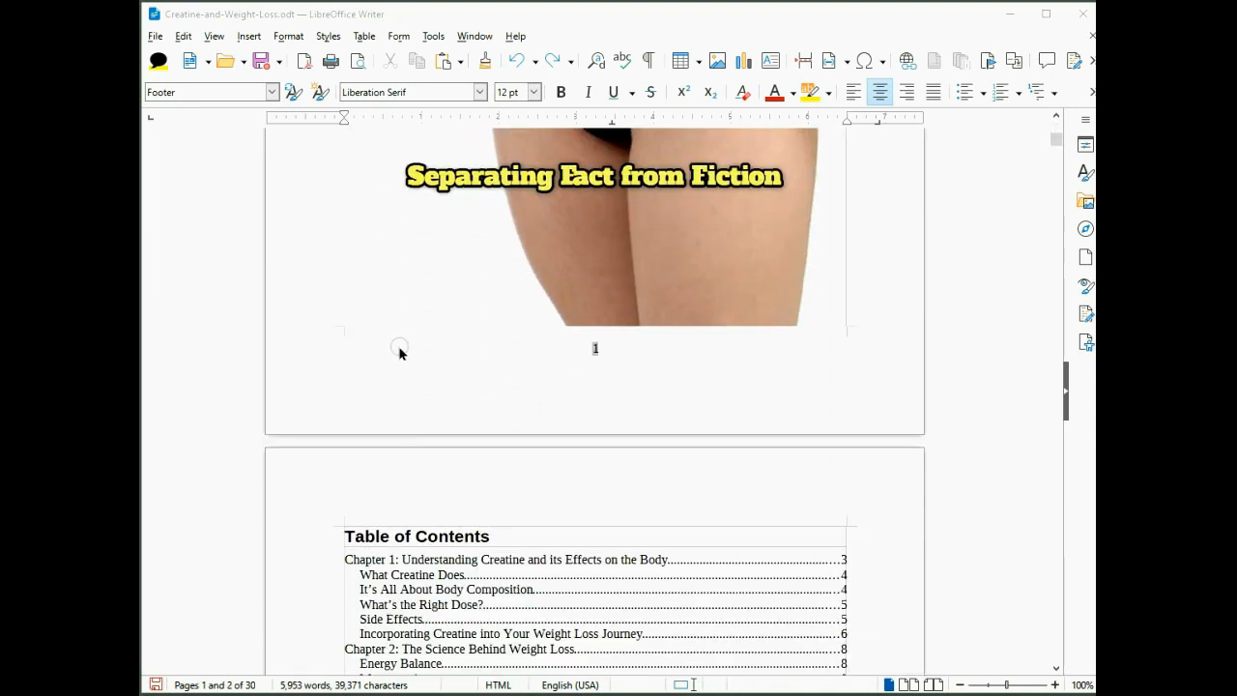
scroll(302, 351, "down", 4)
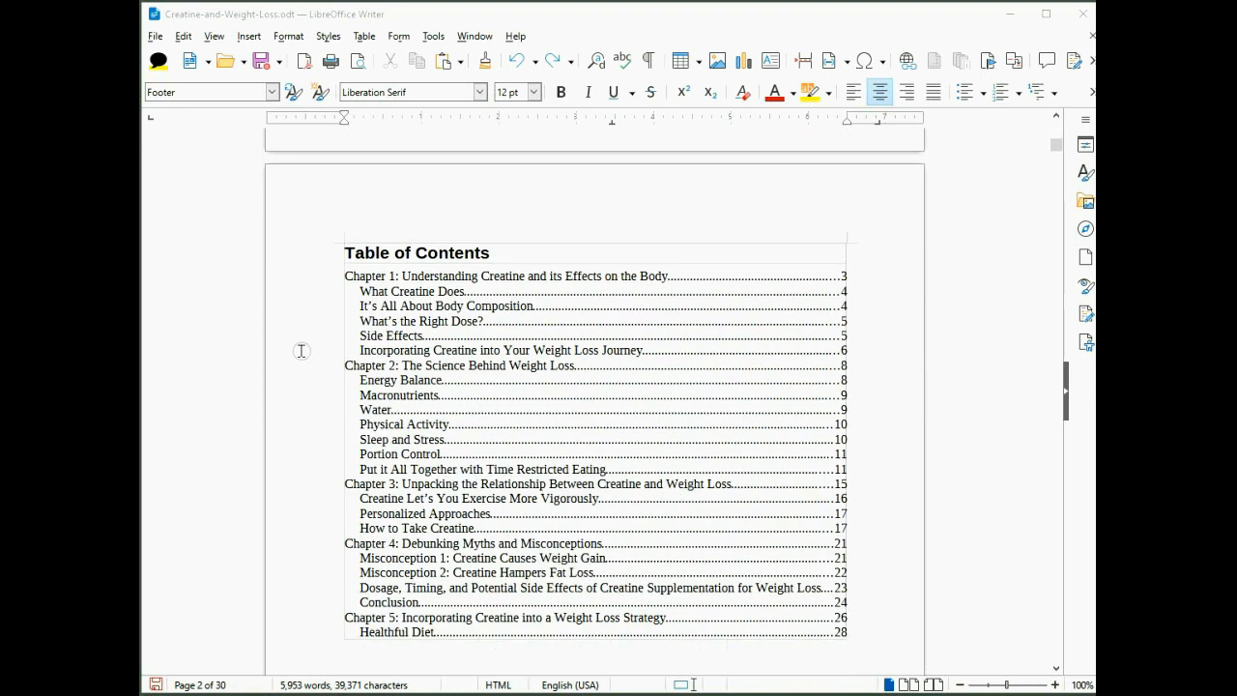
scroll(298, 340, "down", 12)
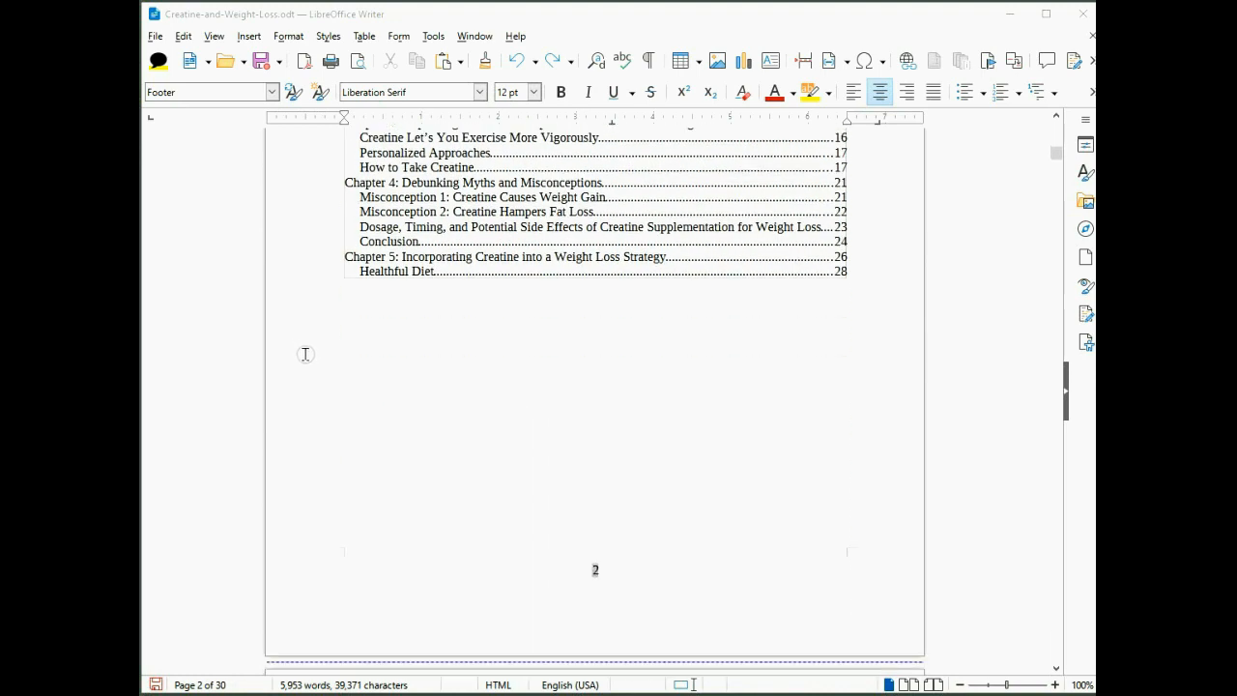
scroll(303, 352, "down", 6)
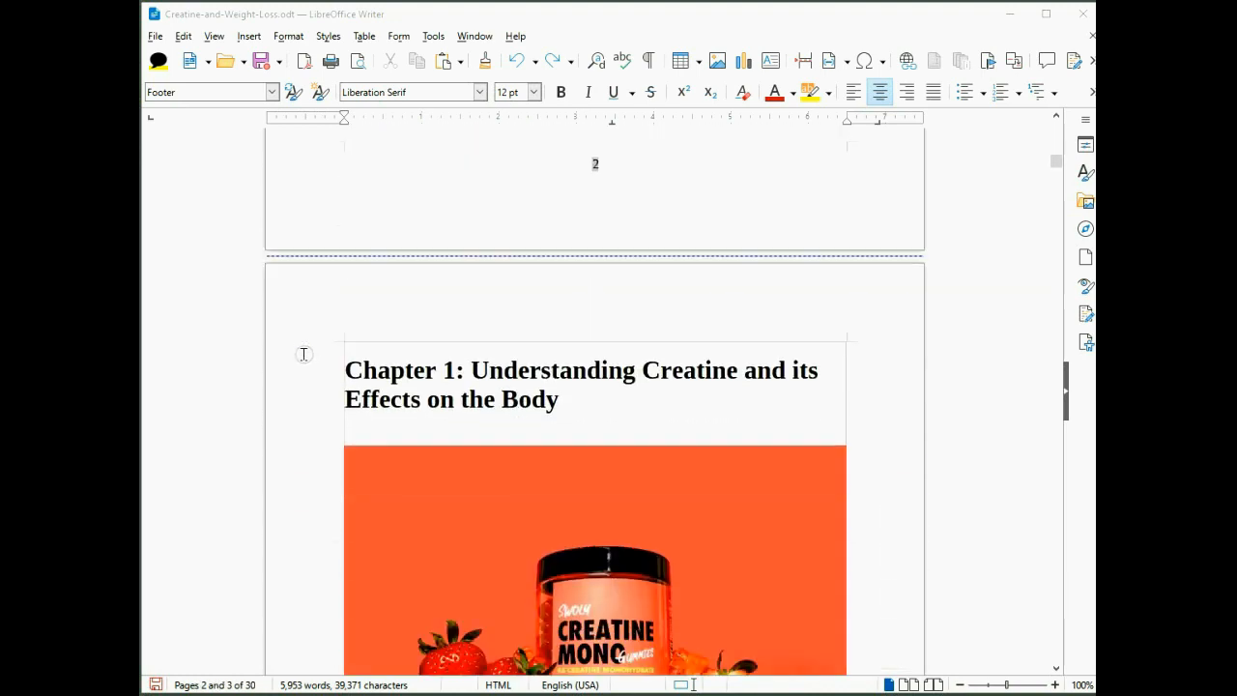
scroll(320, 357, "down", 1)
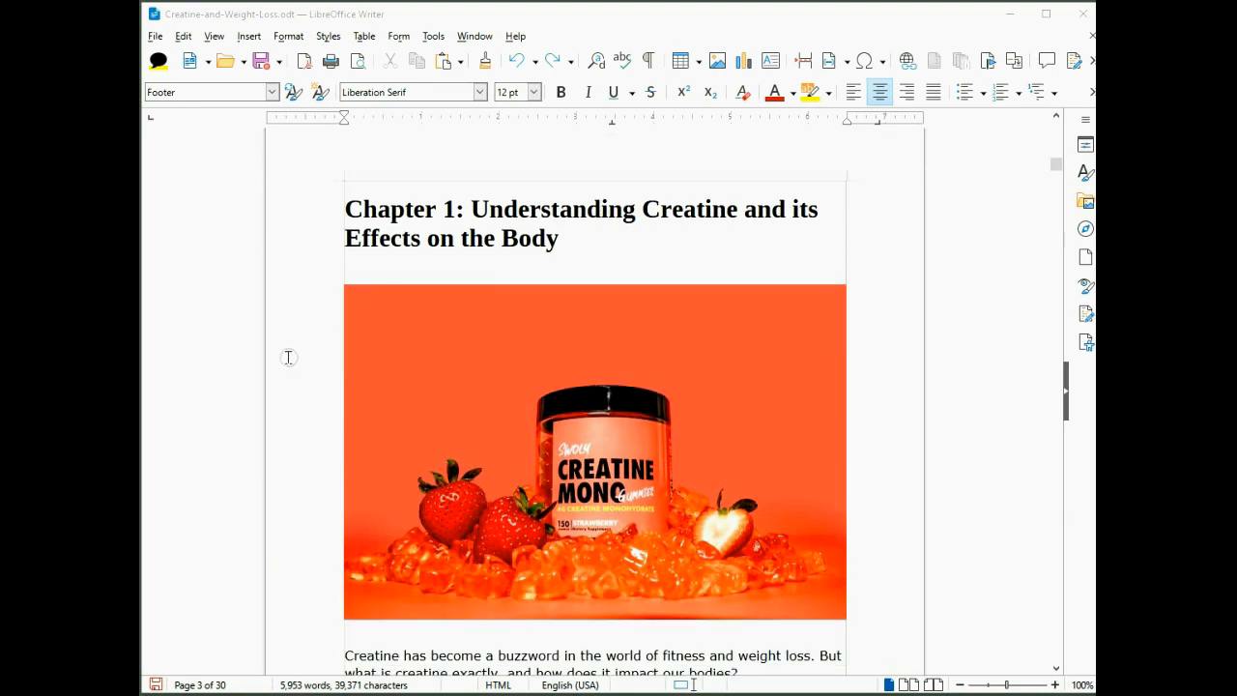
scroll(288, 356, "down", 6)
scroll(295, 368, "down", 10)
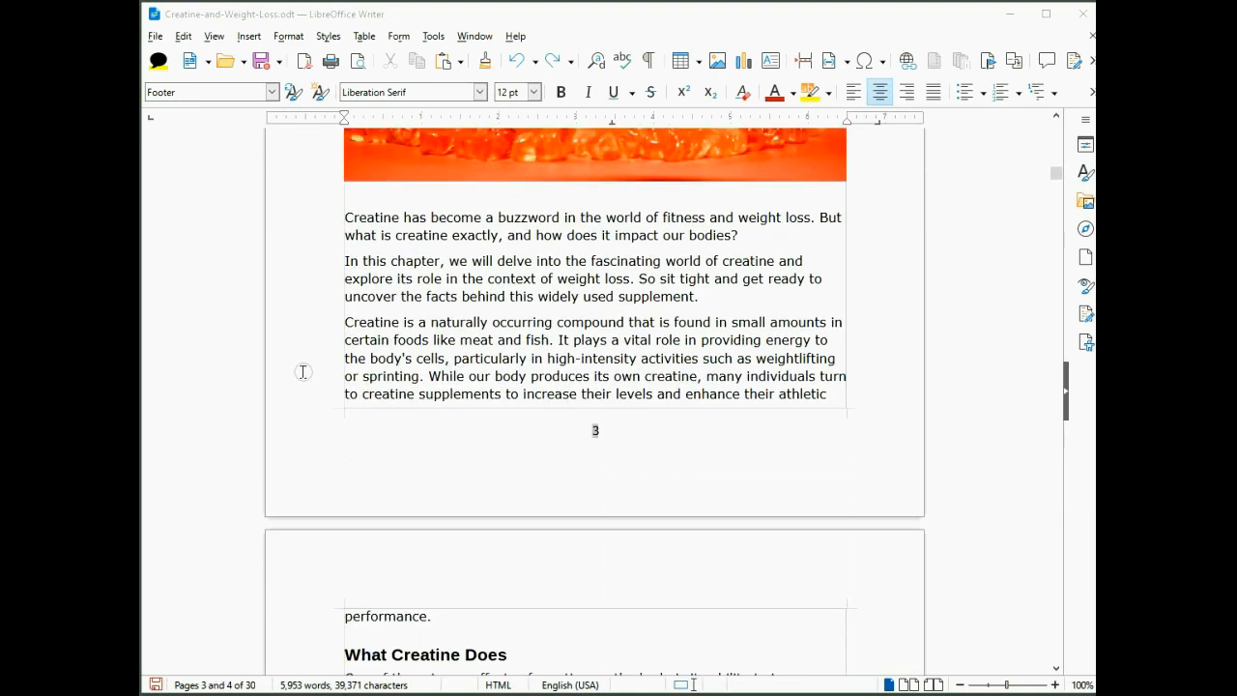
scroll(311, 373, "down", 1)
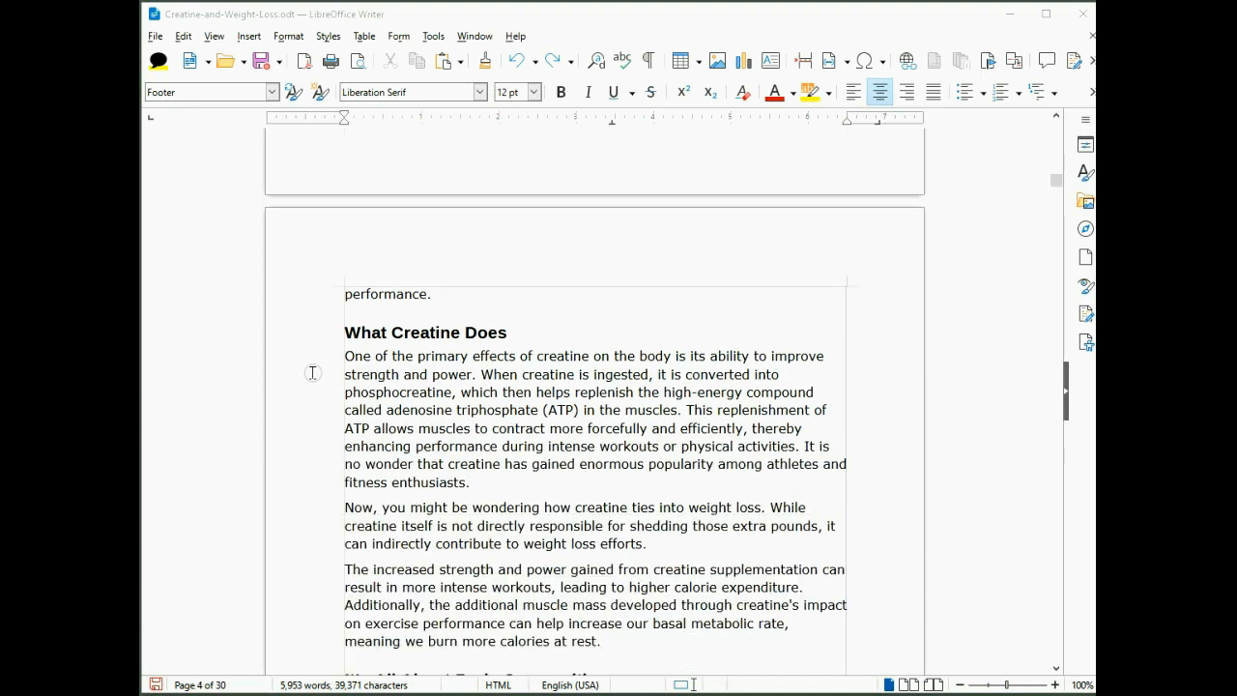
scroll(297, 364, "down", 12)
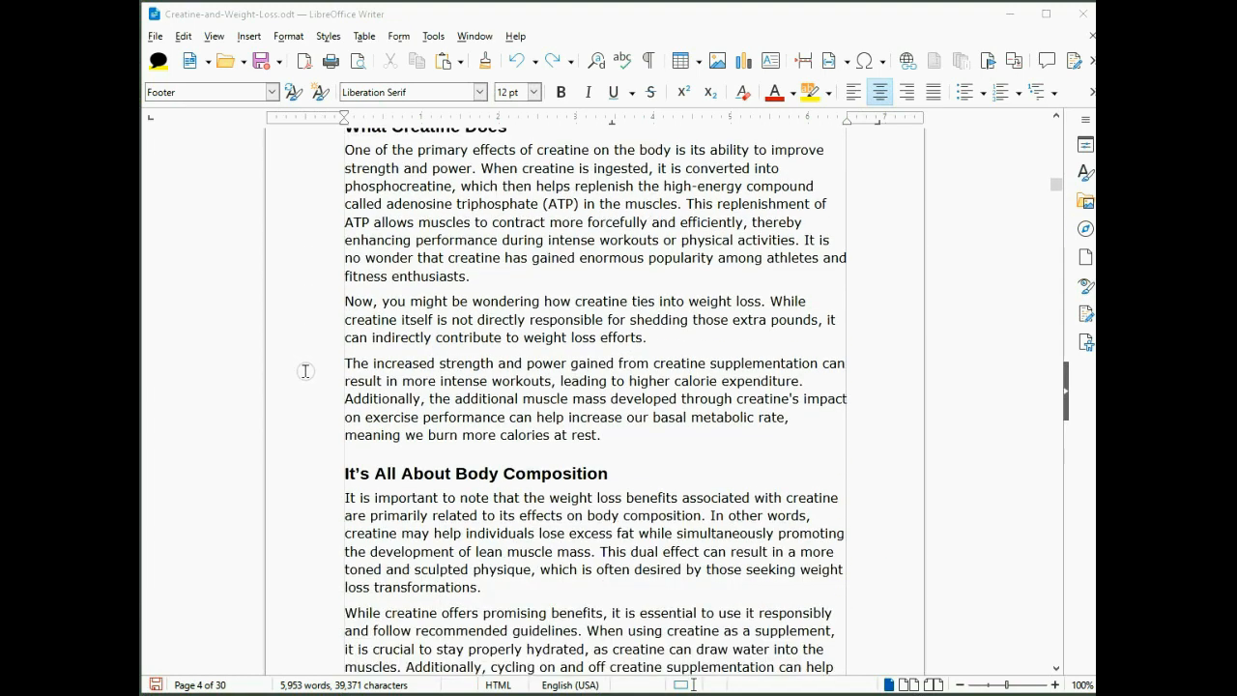
scroll(317, 376, "down", 8)
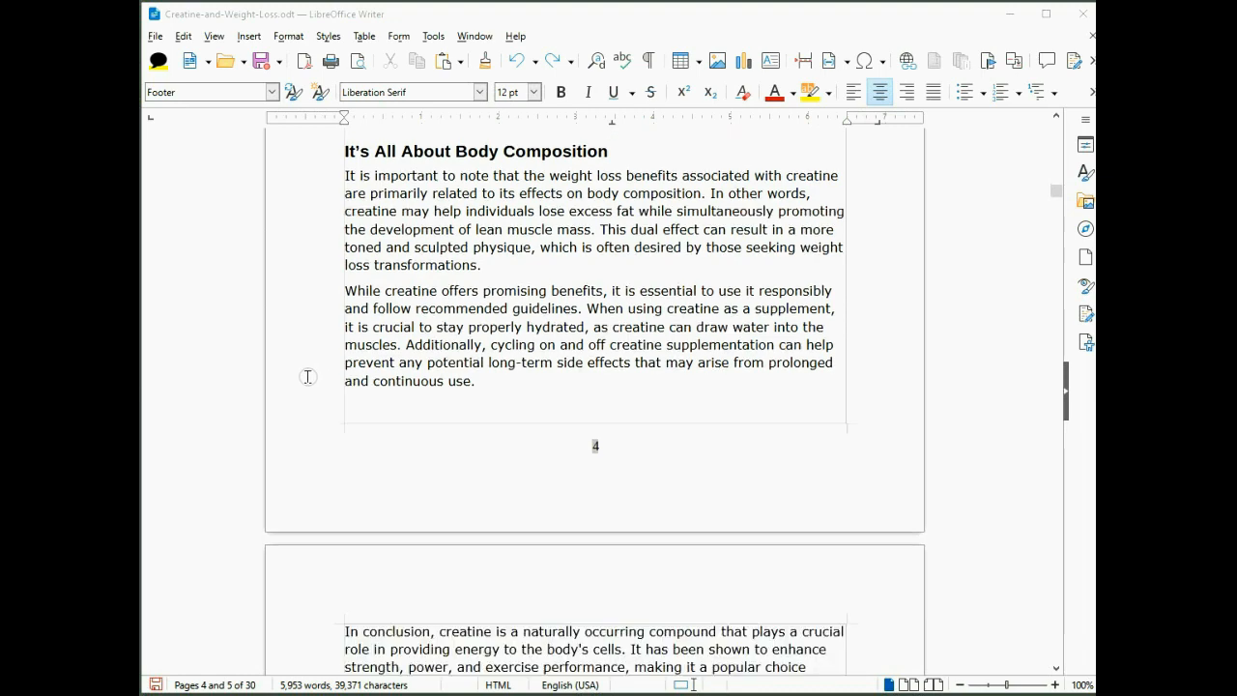
scroll(307, 372, "down", 11)
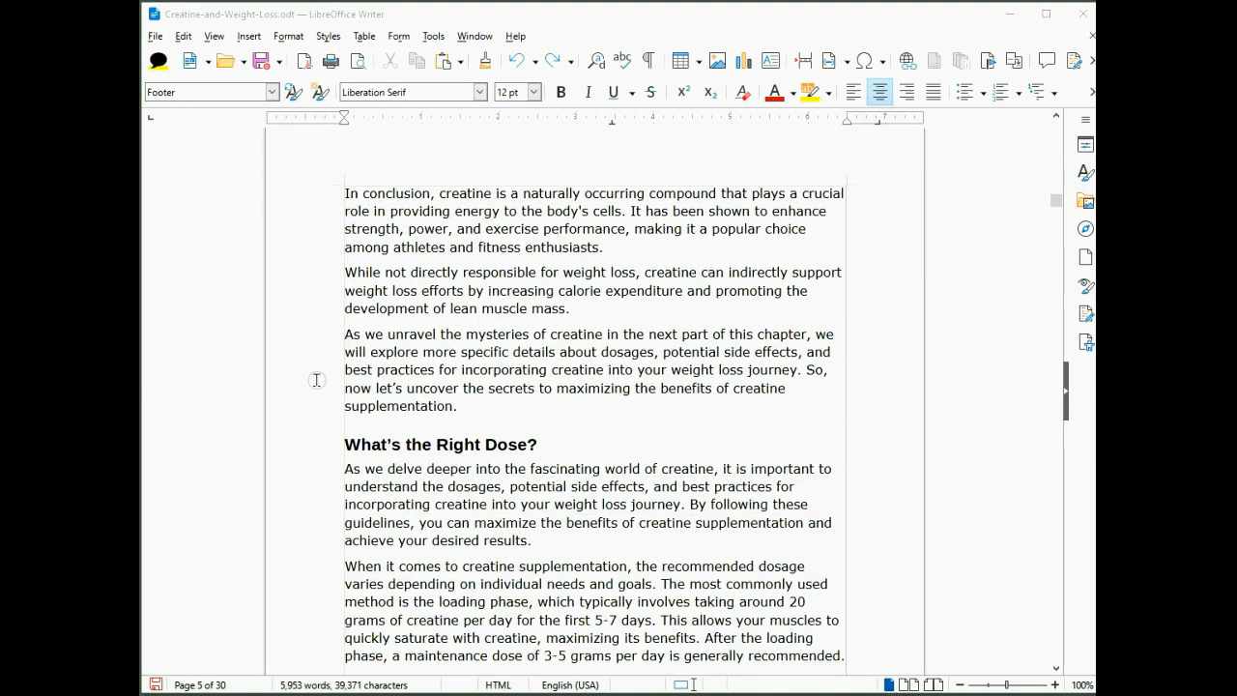
scroll(326, 388, "down", 11)
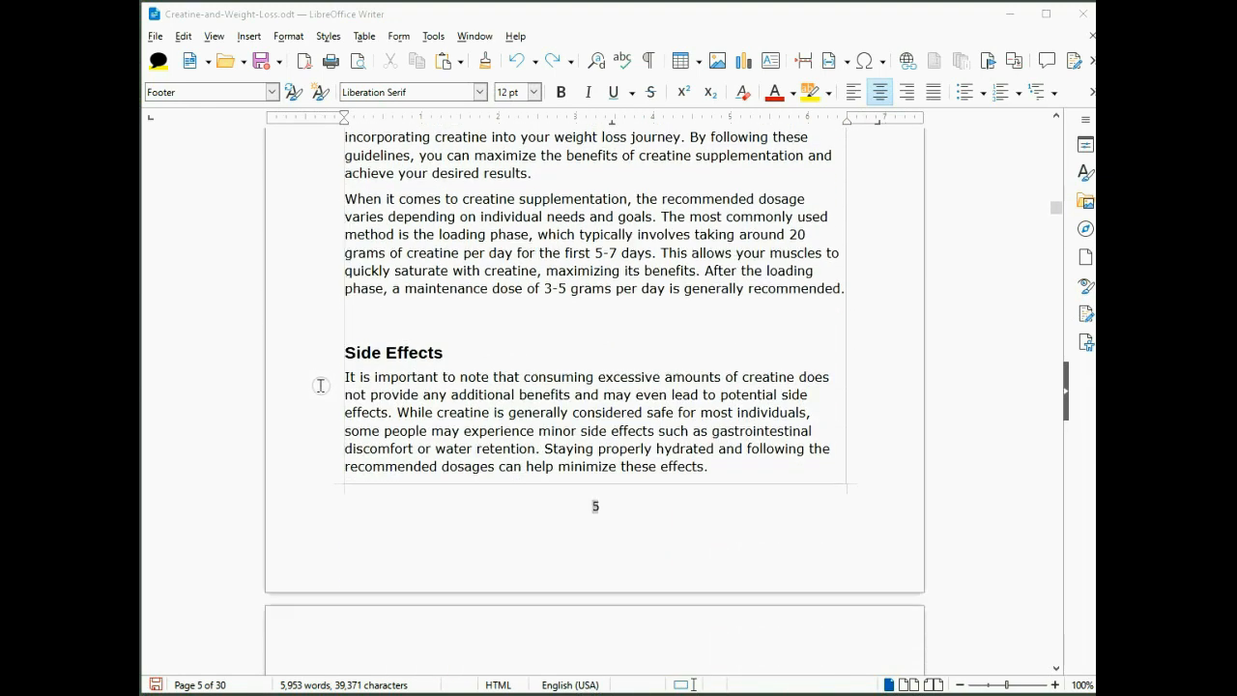
scroll(320, 385, "down", 10)
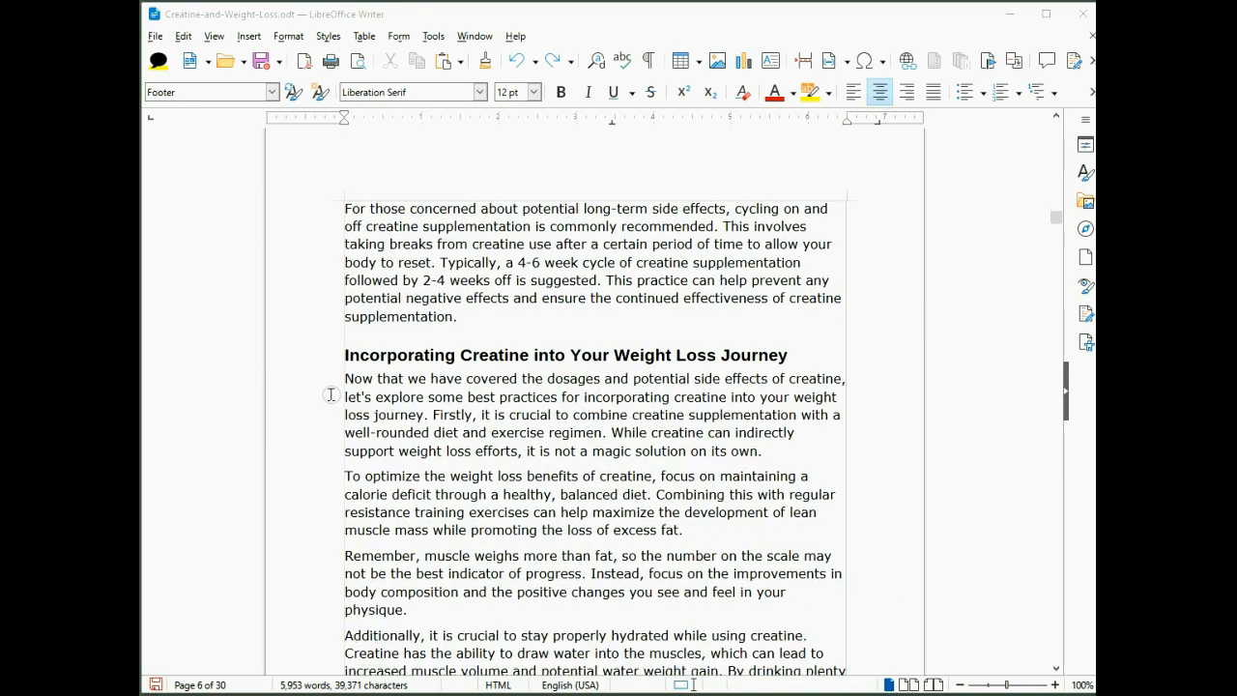
scroll(327, 390, "down", 12)
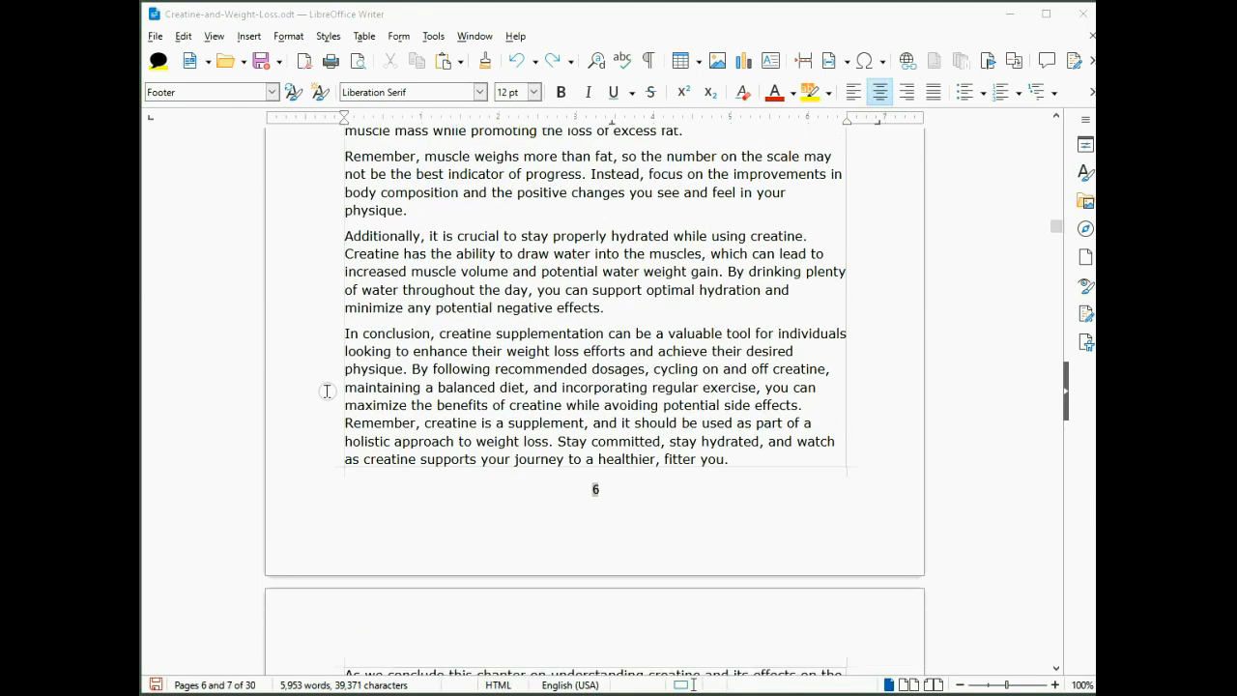
scroll(326, 389, "down", 4)
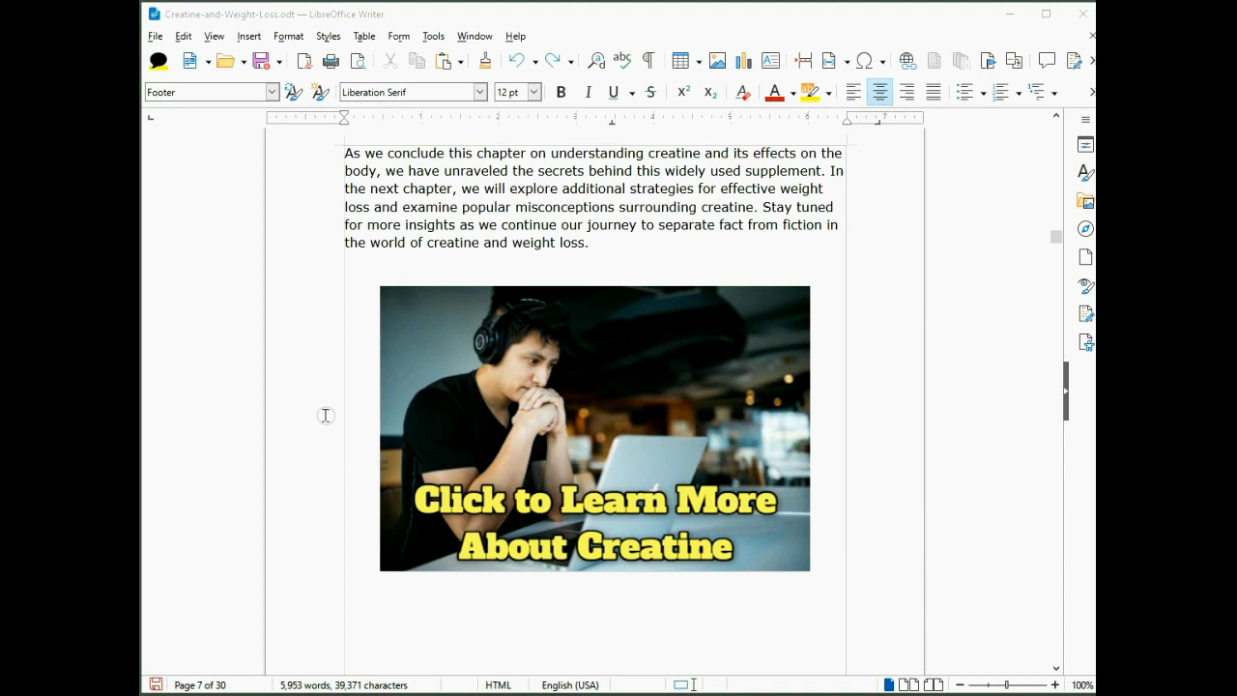
scroll(294, 417, "down", 9)
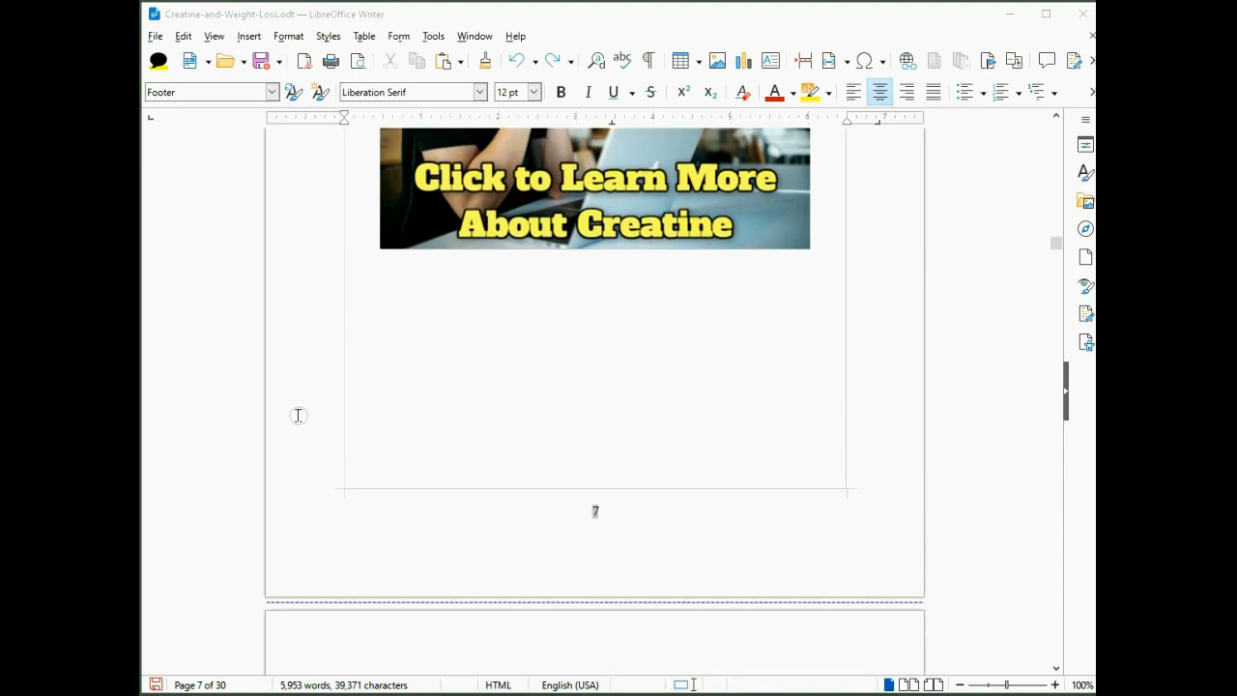
scroll(307, 421, "down", 5)
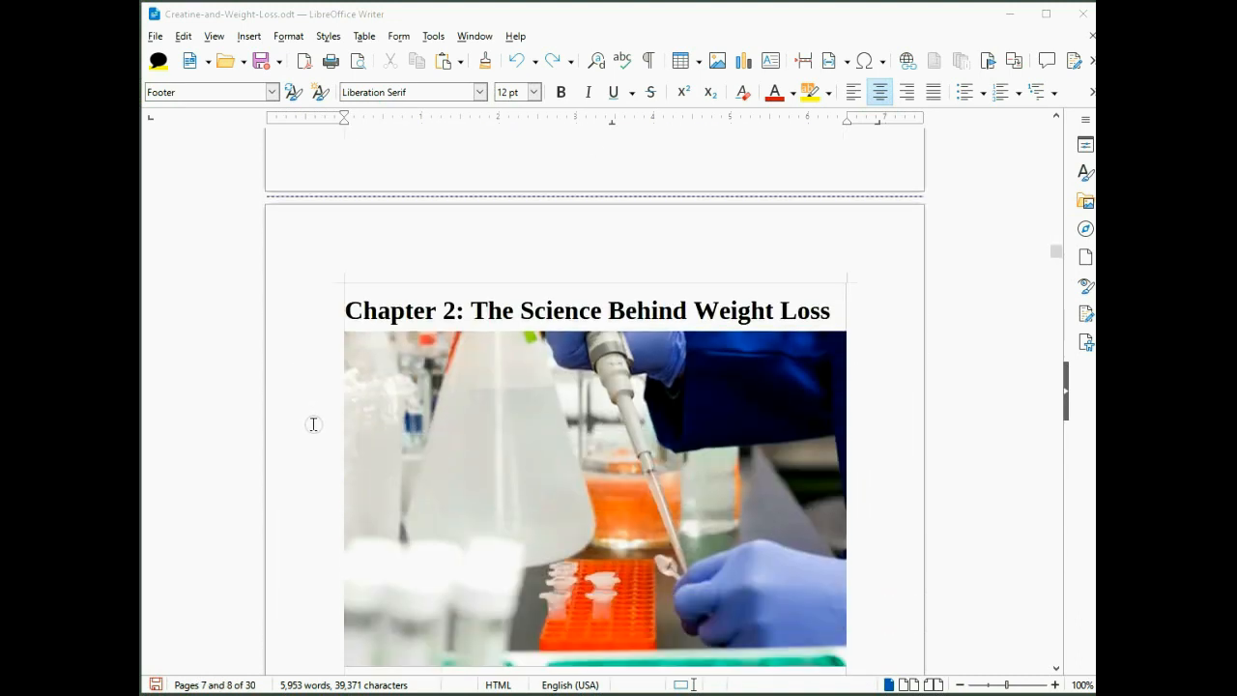
scroll(299, 420, "down", 8)
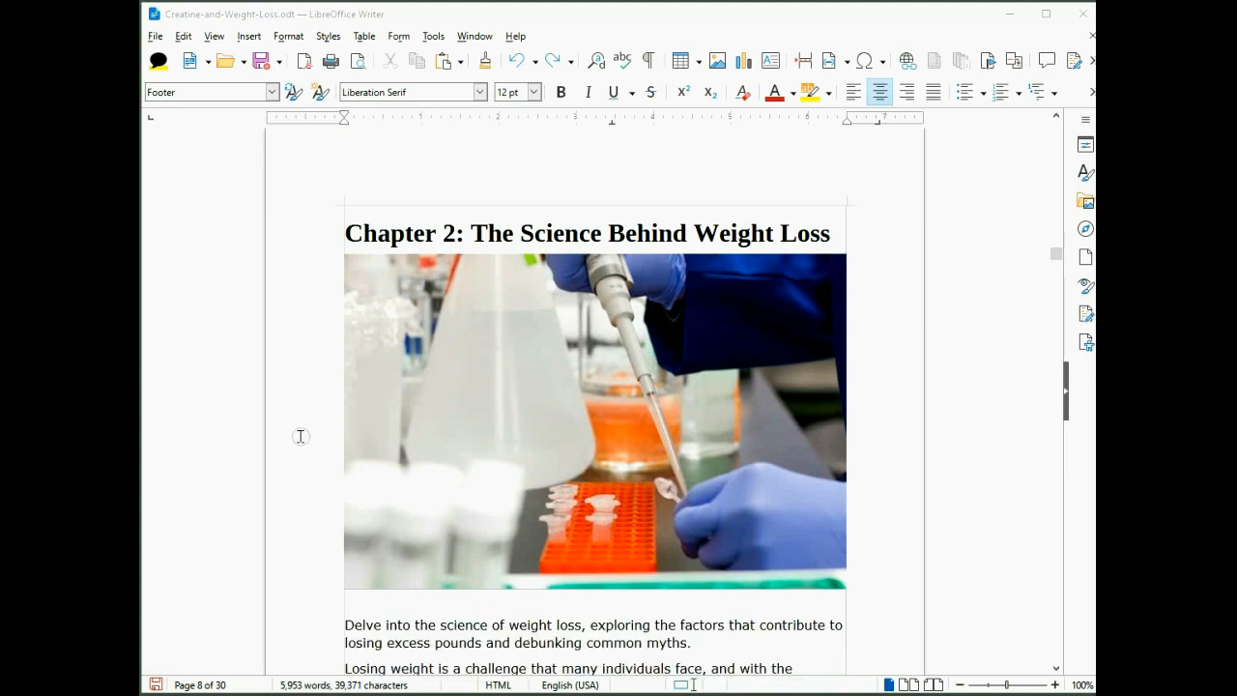
scroll(307, 443, "down", 13)
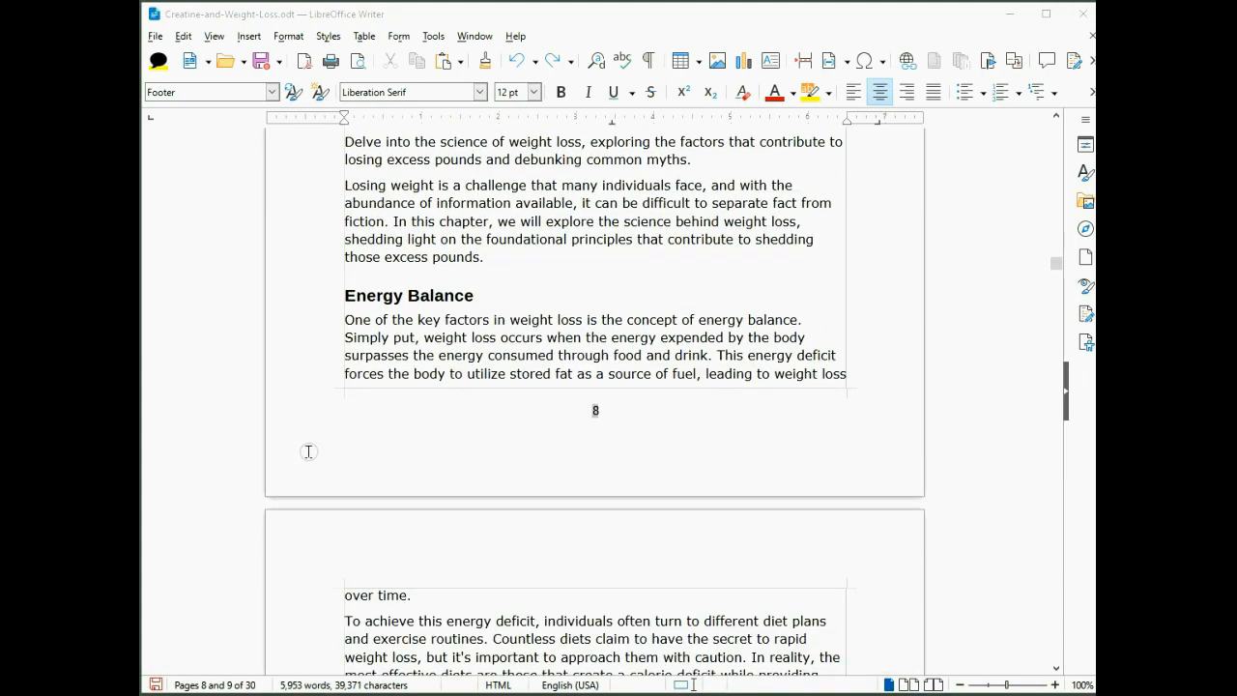
scroll(310, 453, "down", 12)
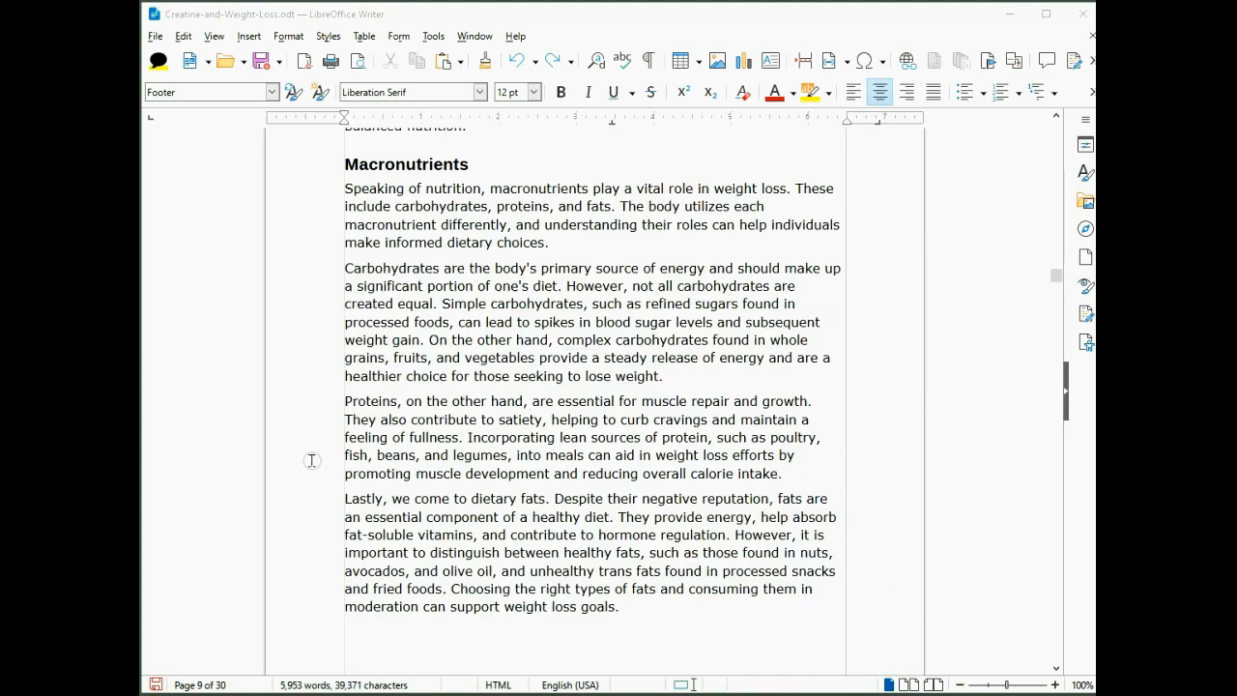
scroll(301, 454, "down", 11)
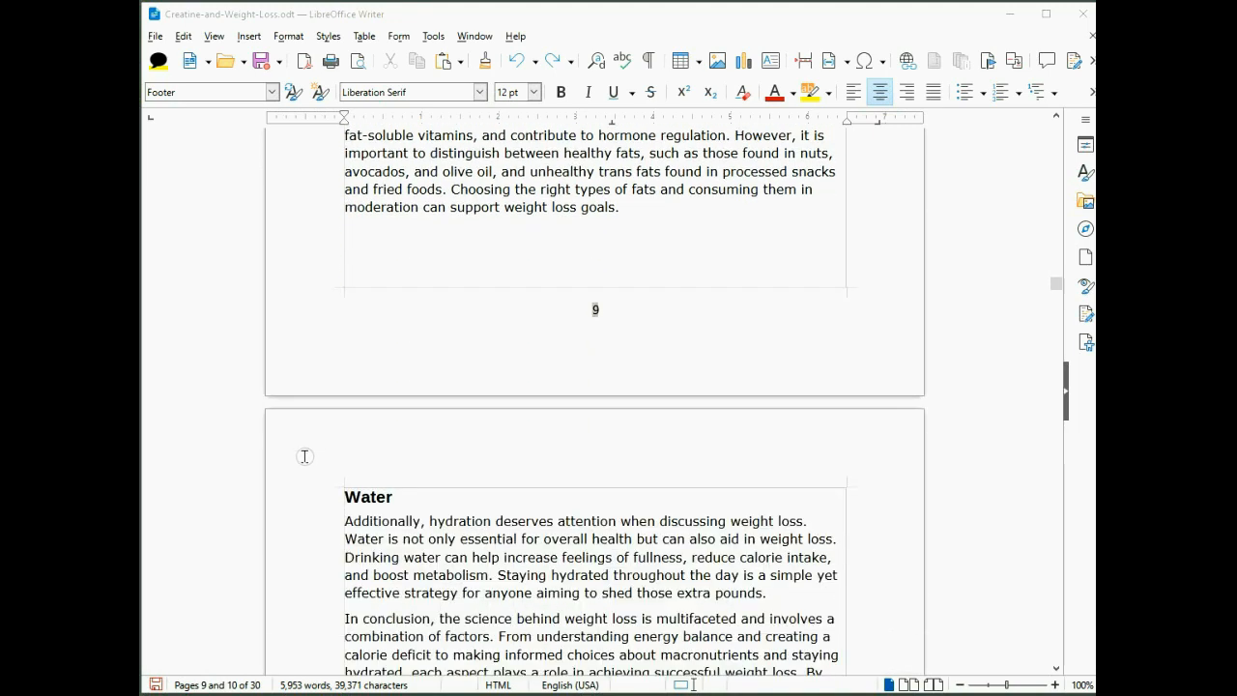
scroll(309, 464, "down", 5)
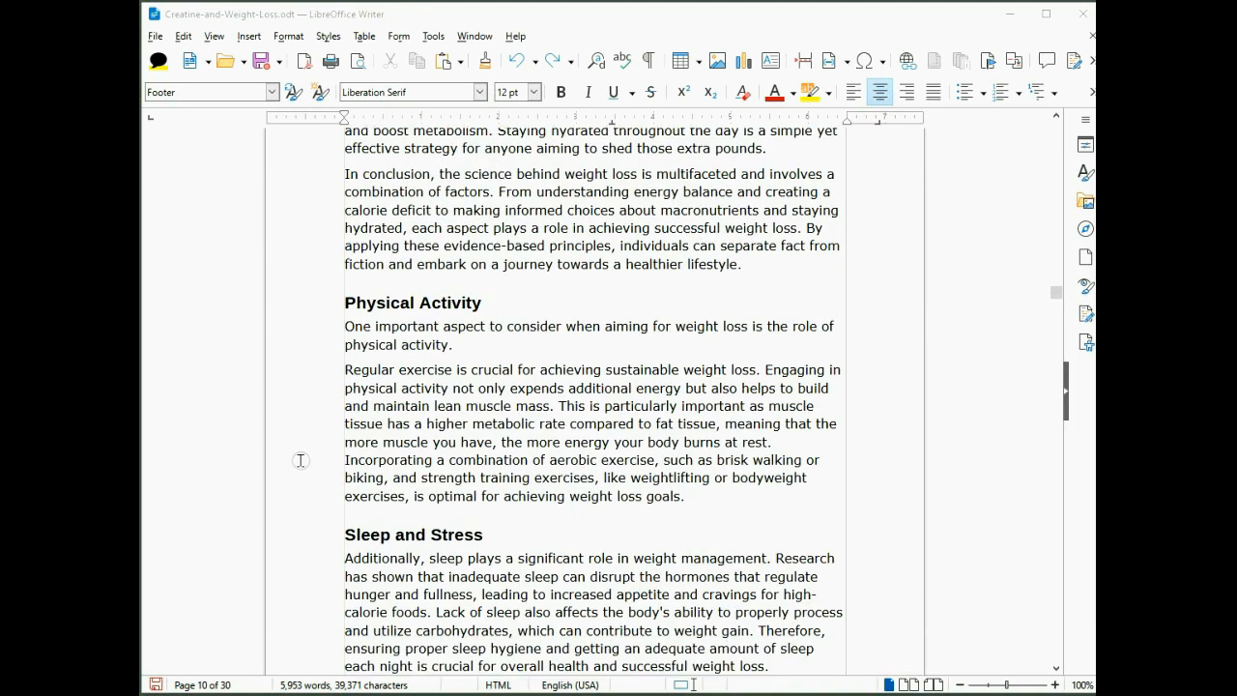
scroll(300, 460, "down", 14)
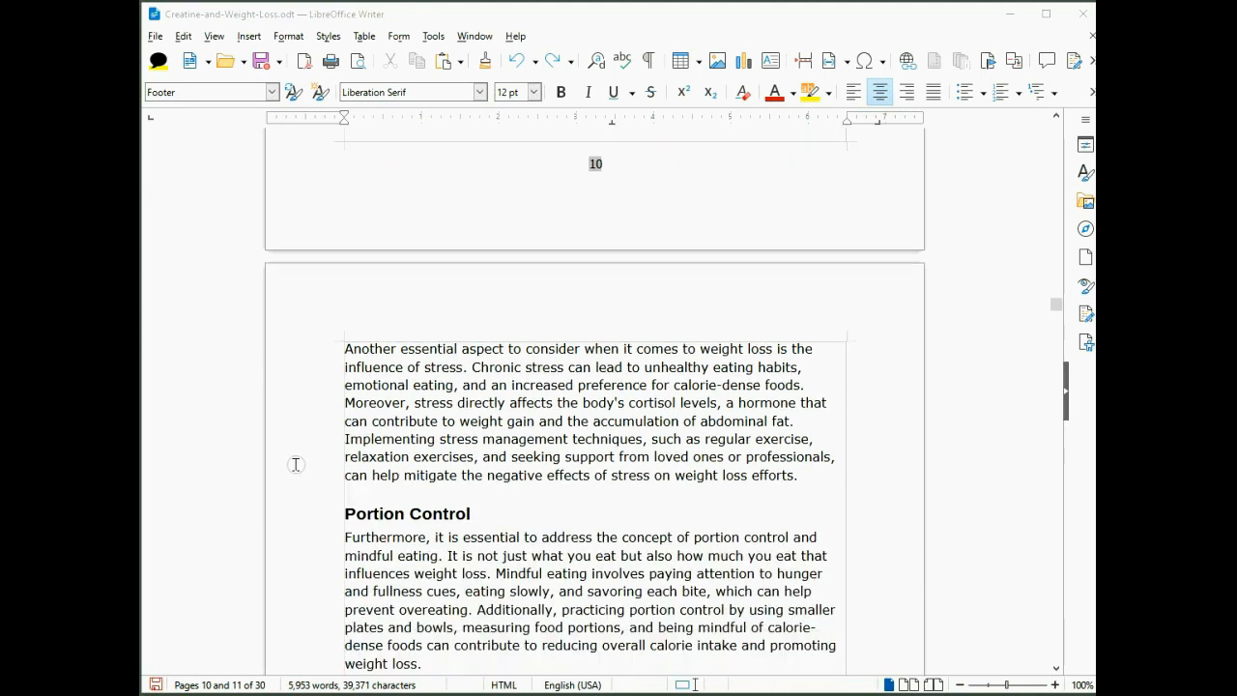
scroll(296, 463, "down", 11)
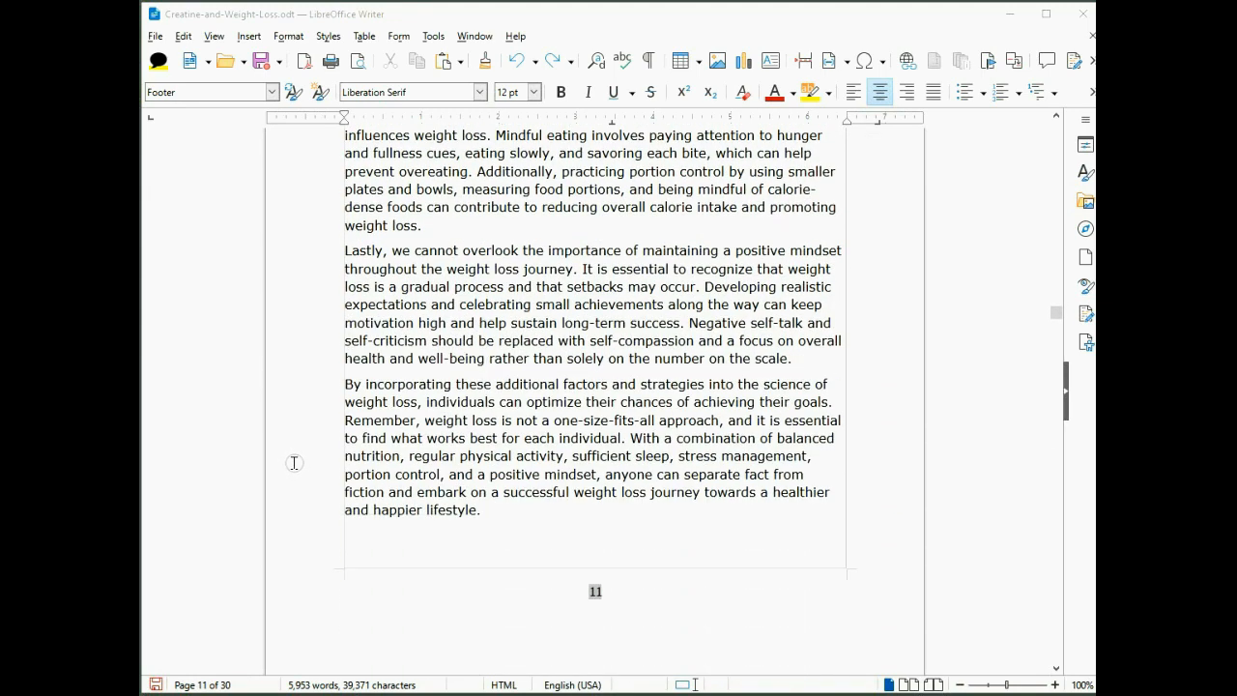
scroll(294, 464, "down", 10)
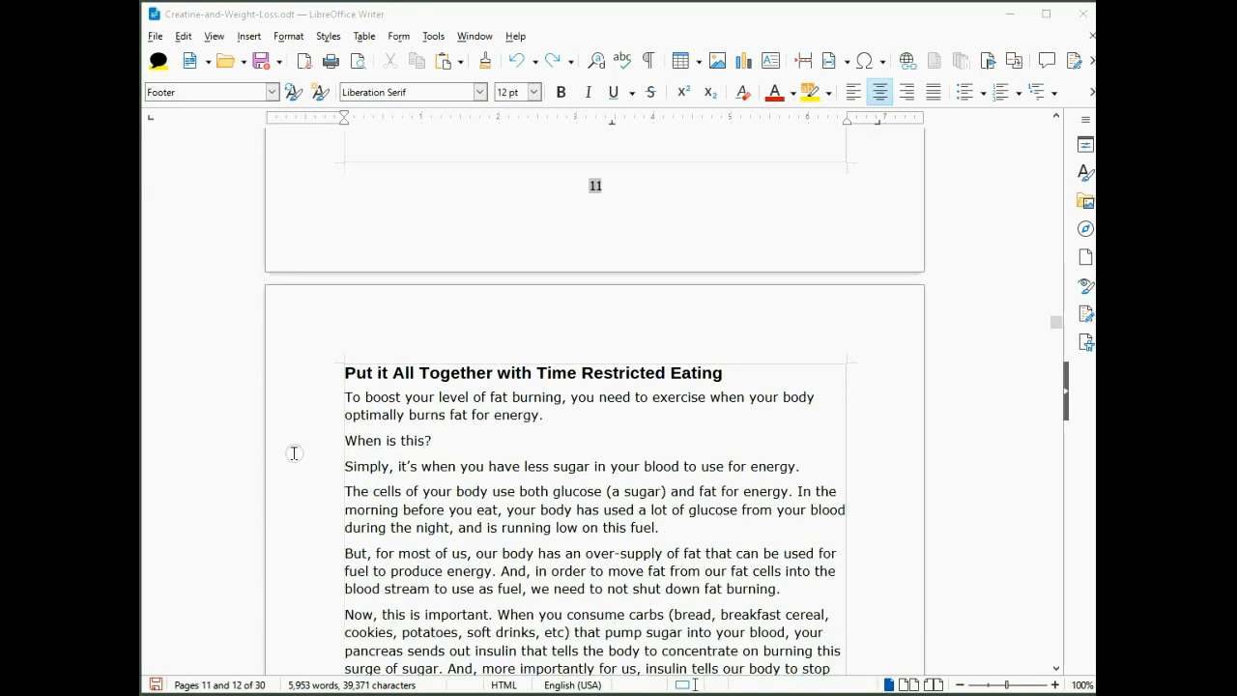
scroll(294, 456, "down", 12)
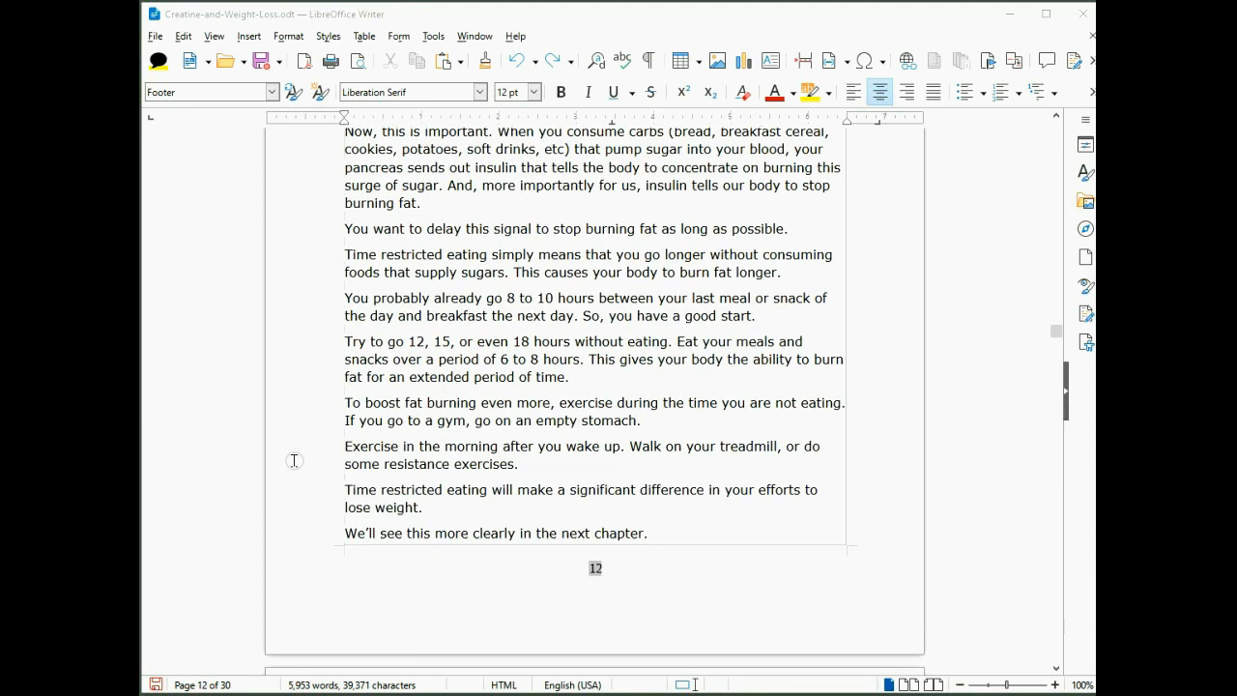
scroll(295, 460, "down", 2)
scroll(286, 454, "down", 8)
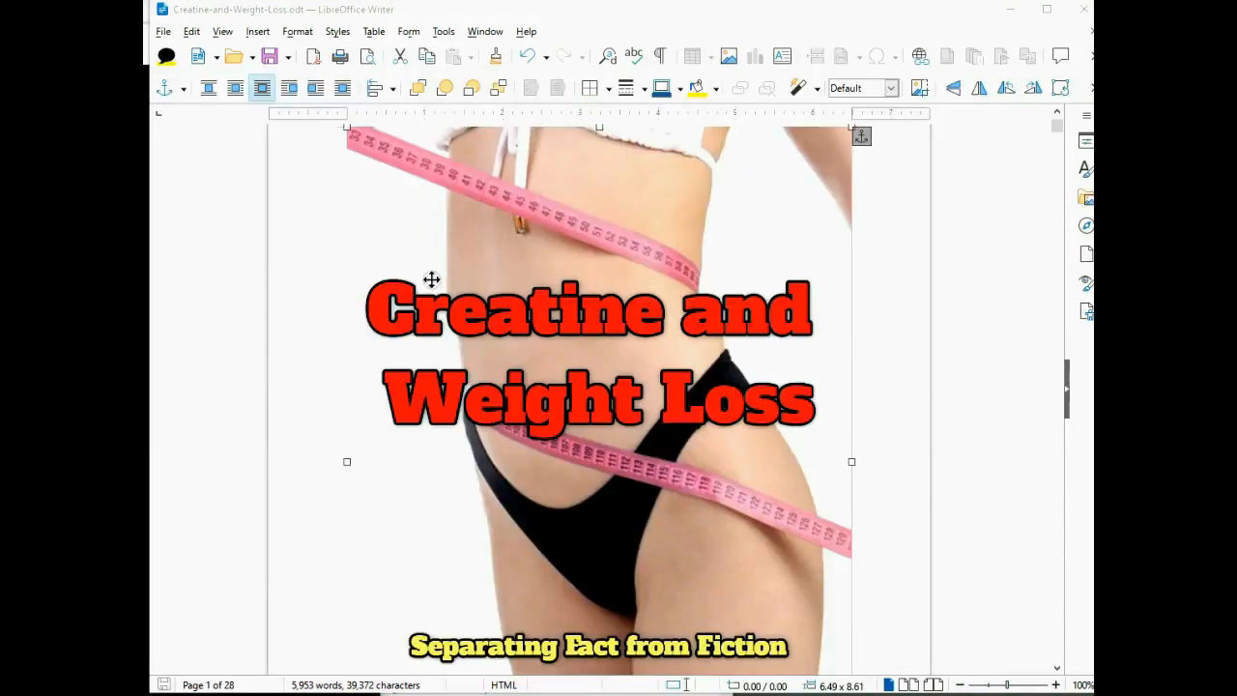
- In Export as PDF options, reduce images to 150 DPI and set JPEG quality to 80%
left_click(161, 32)
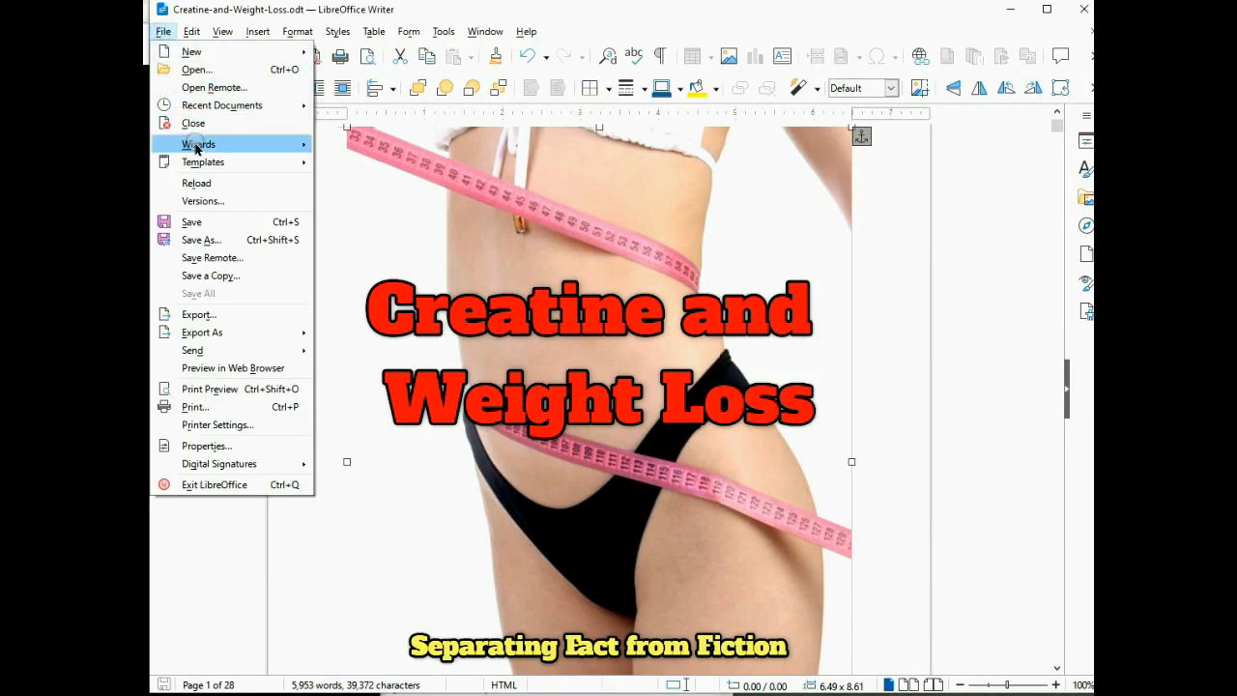
left_click(209, 333)
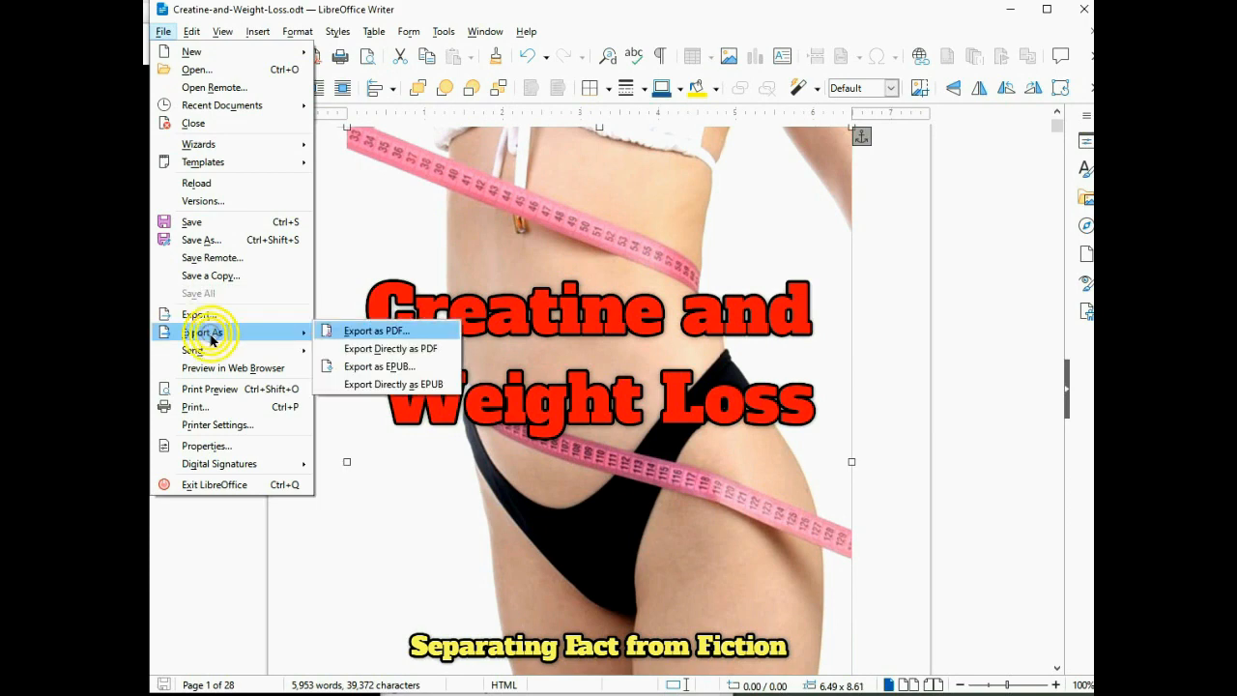
left_click(393, 331)
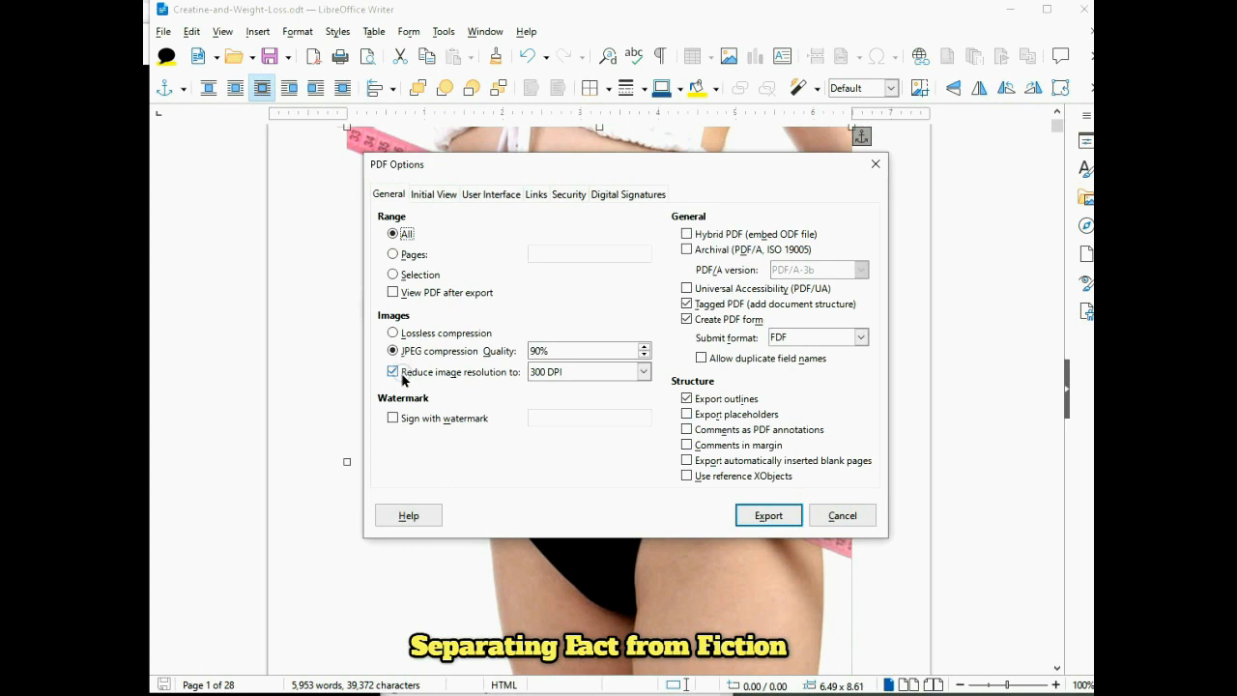
left_click(643, 373)
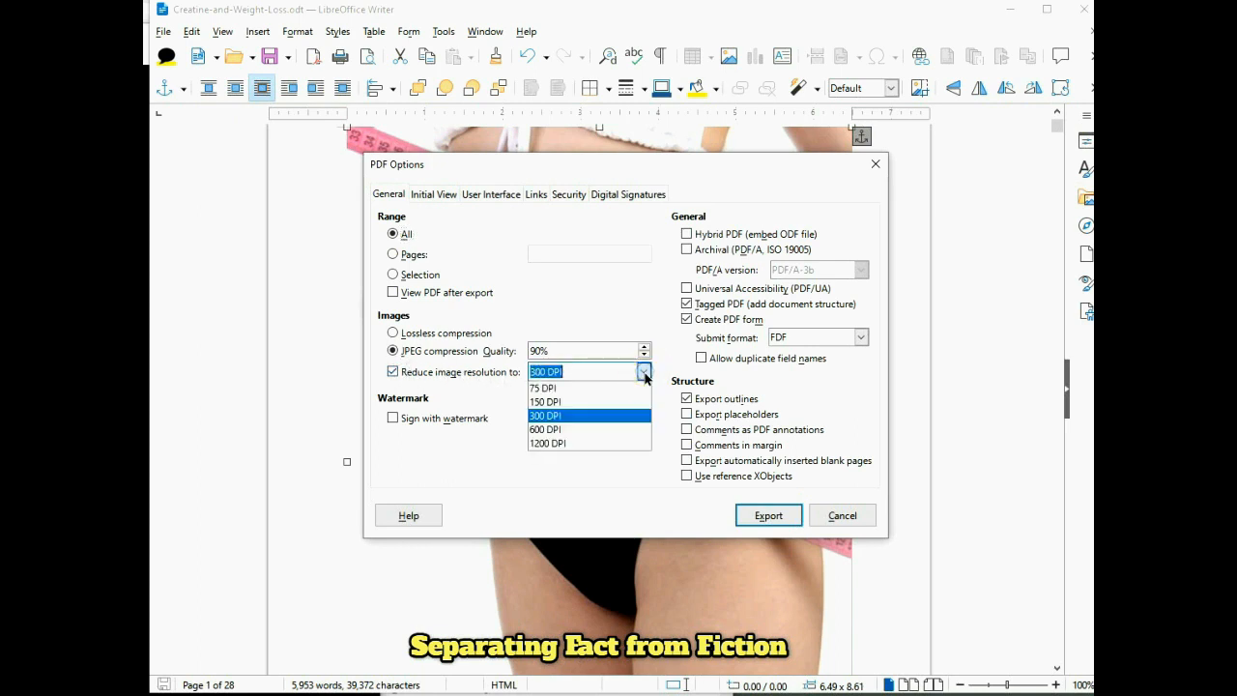
left_click(583, 402)
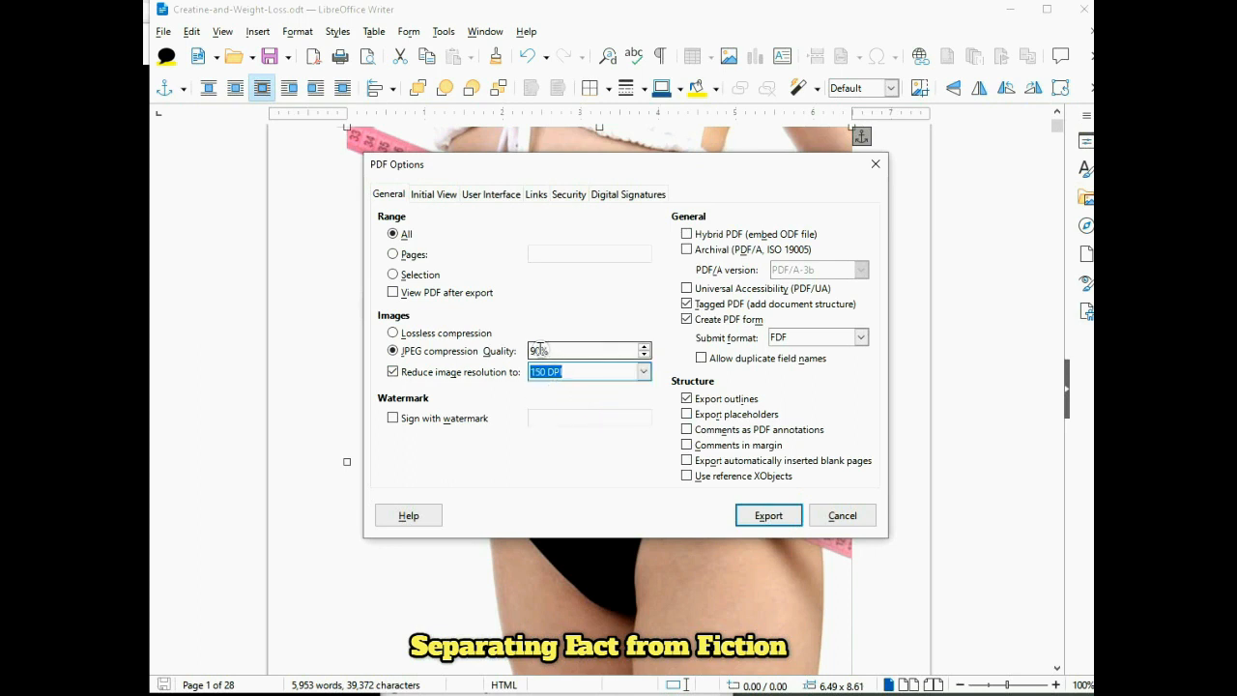
left_click_drag(538, 350, 522, 344)
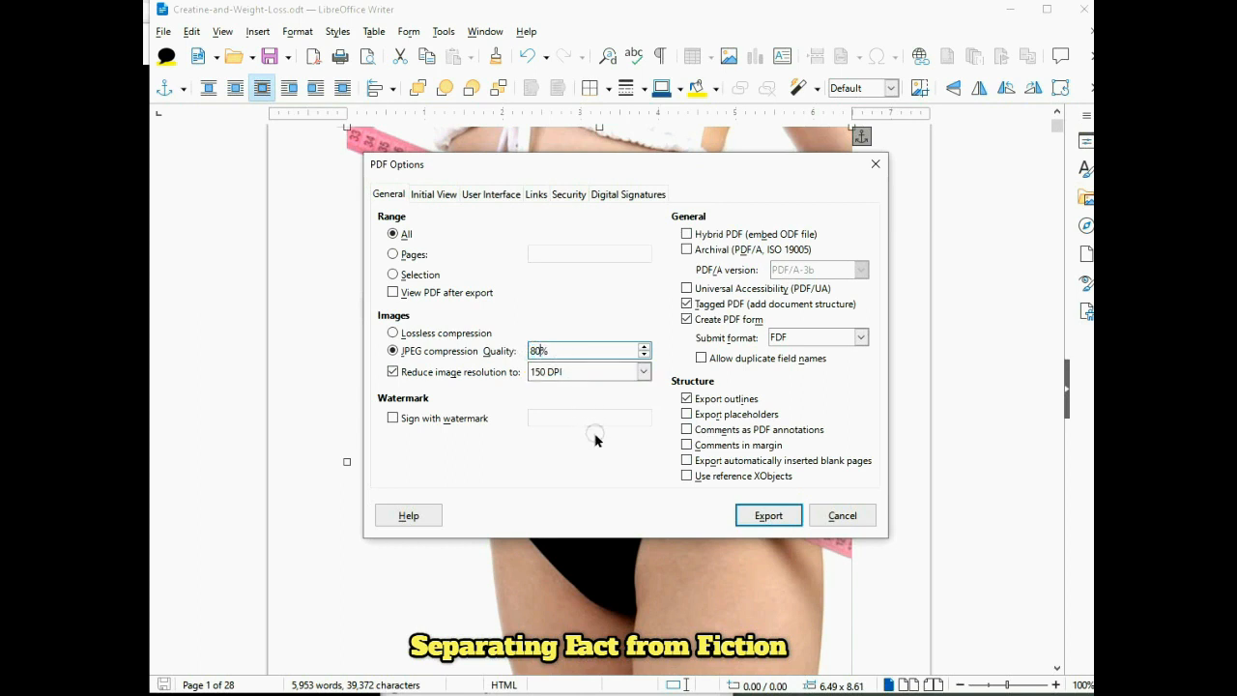
- Export the PDF as Creatine-and-Weight-Loss.pdf and open it in Edge from File Explorer
left_click(767, 515)
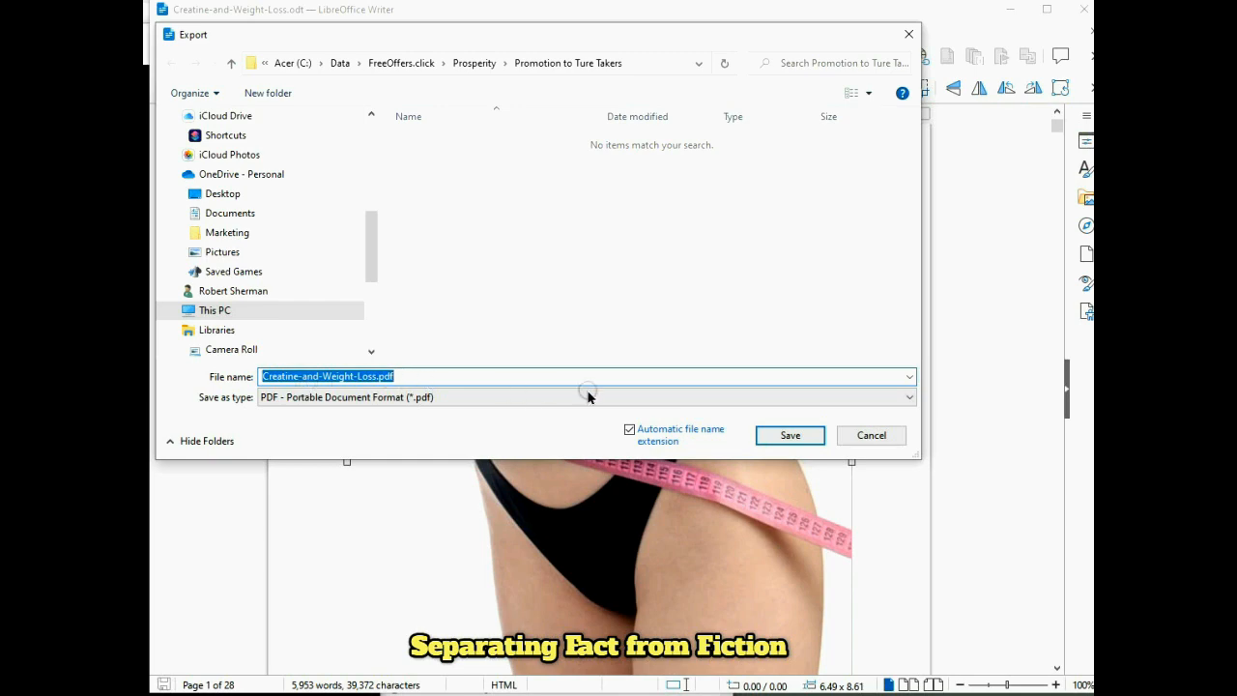
left_click(787, 436)
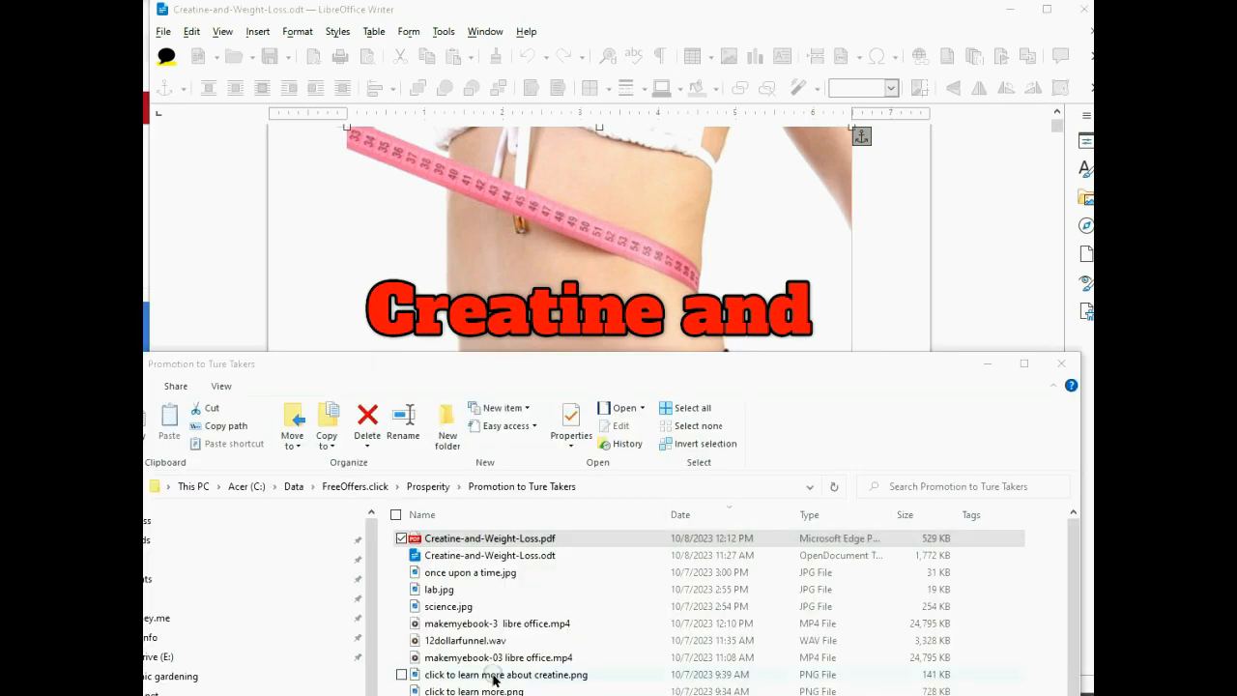
left_click(494, 545)
double_click(494, 546)
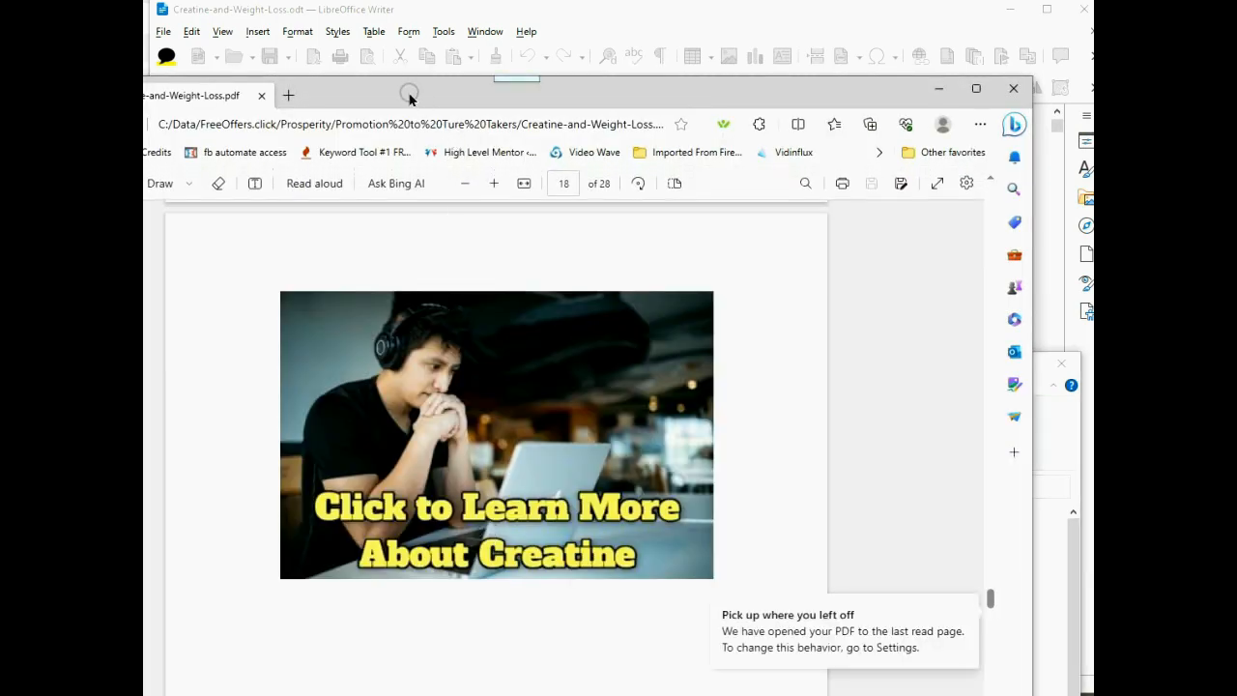
- Move the Edge window into place and return to the top of the PDF
left_click_drag(409, 96, 472, 16)
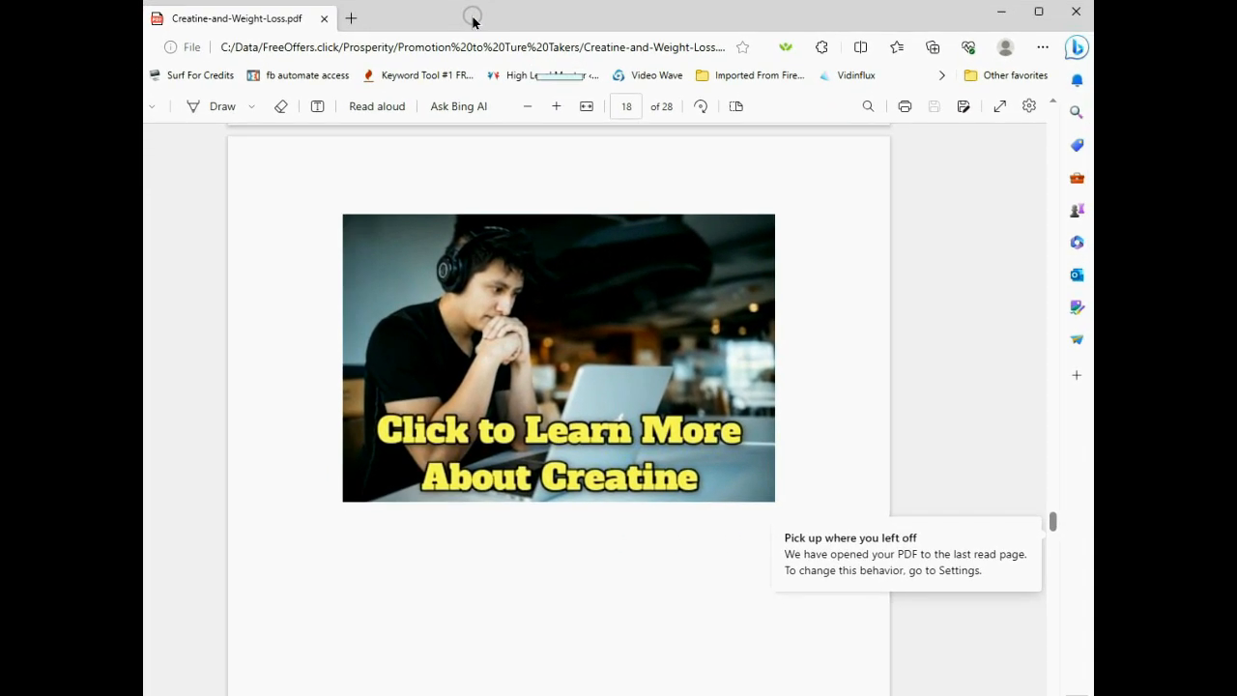
scroll(578, 457, "up", 1)
scroll(578, 460, "up", 5)
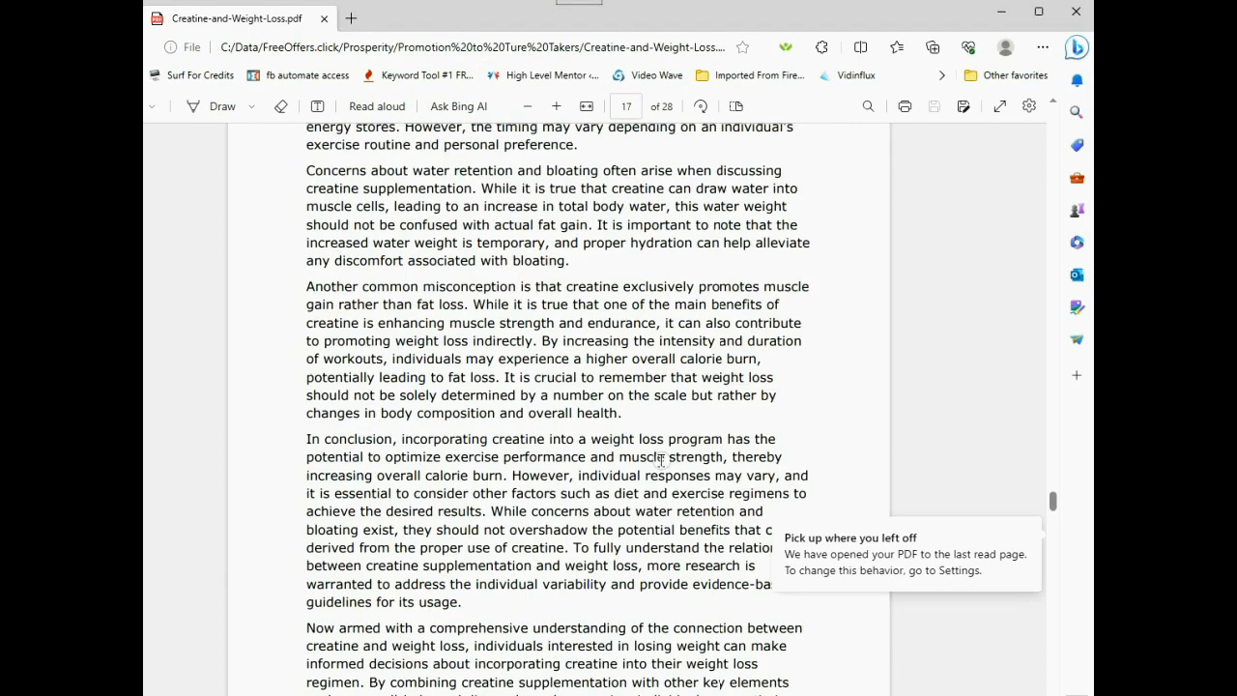
left_click_drag(1054, 502, 997, 121)
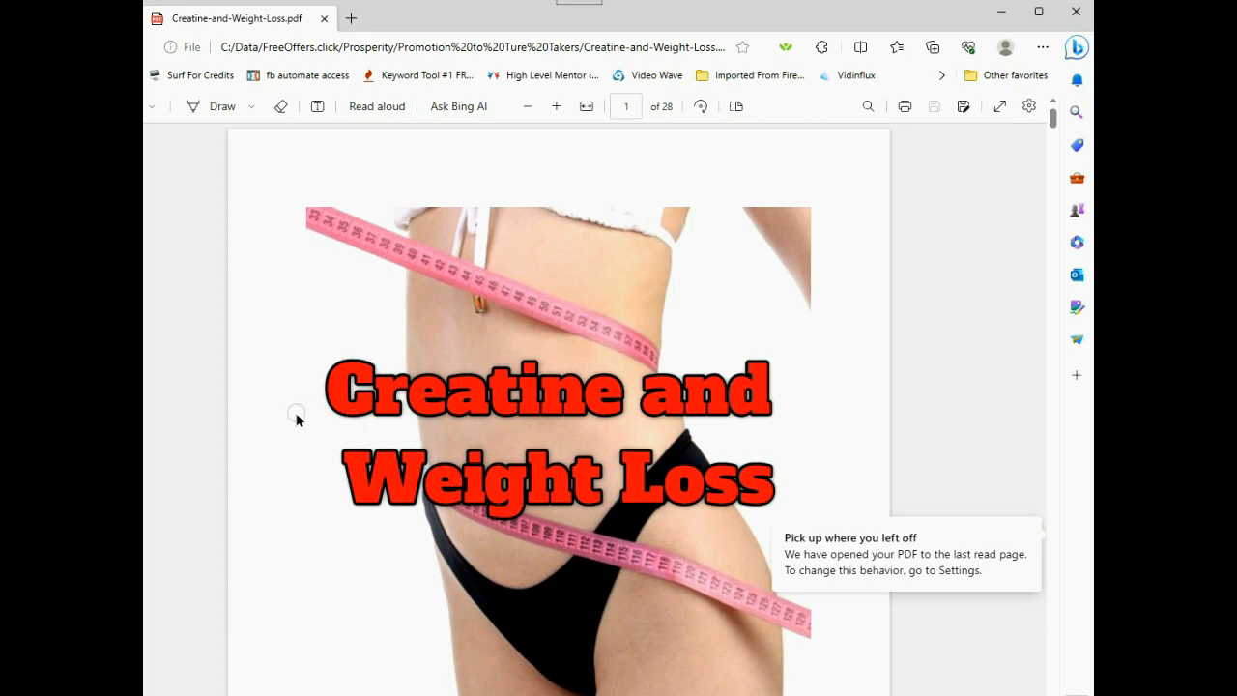
- Scroll down through the PDF to the creatine link banner on page 13
scroll(290, 428, "down", 1)
scroll(290, 433, "down", 4)
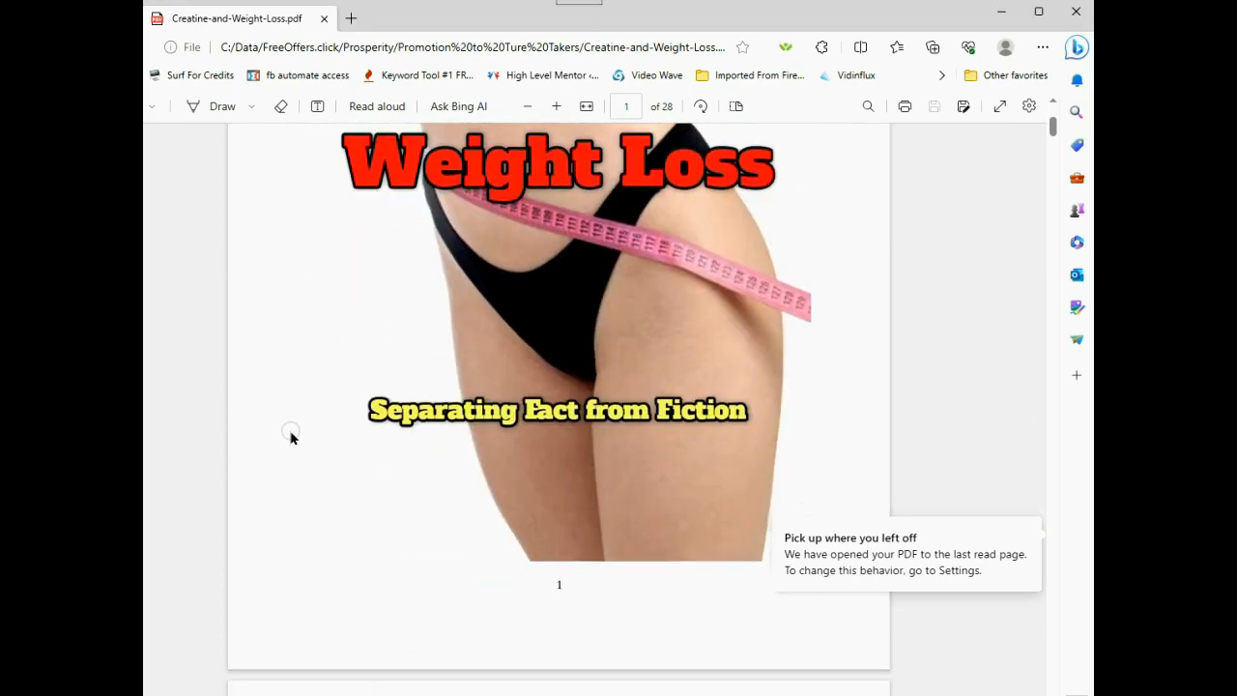
scroll(295, 441, "down", 10)
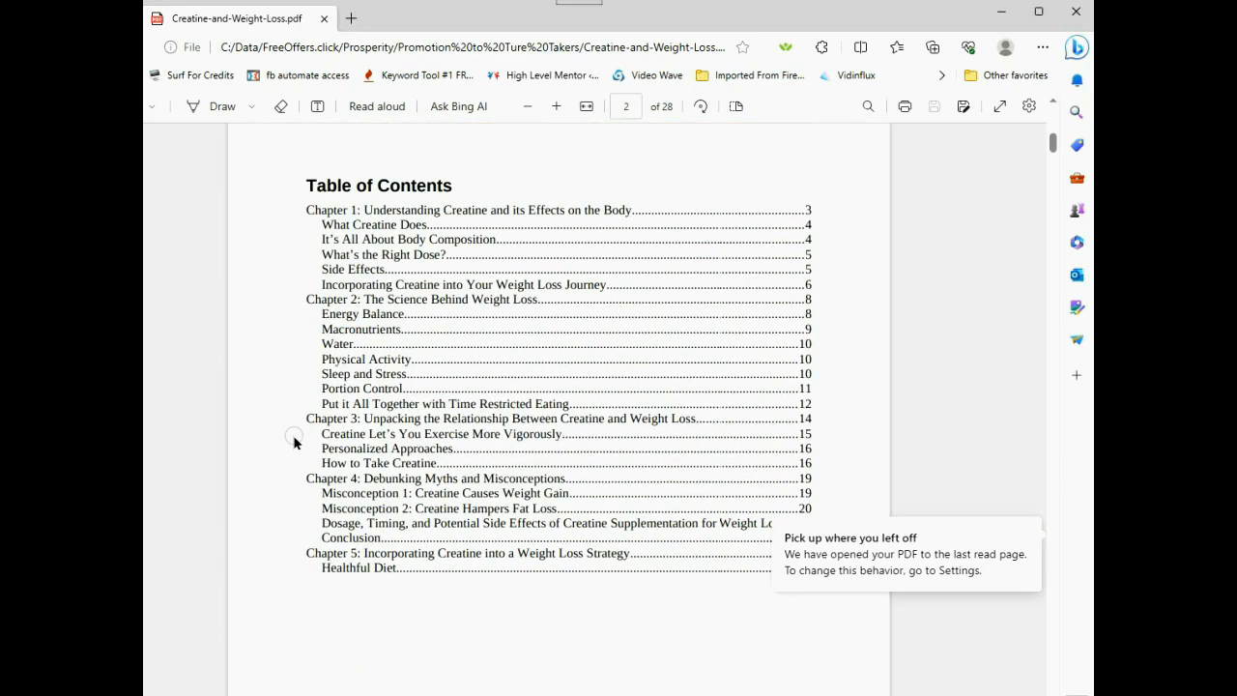
scroll(298, 447, "down", 2)
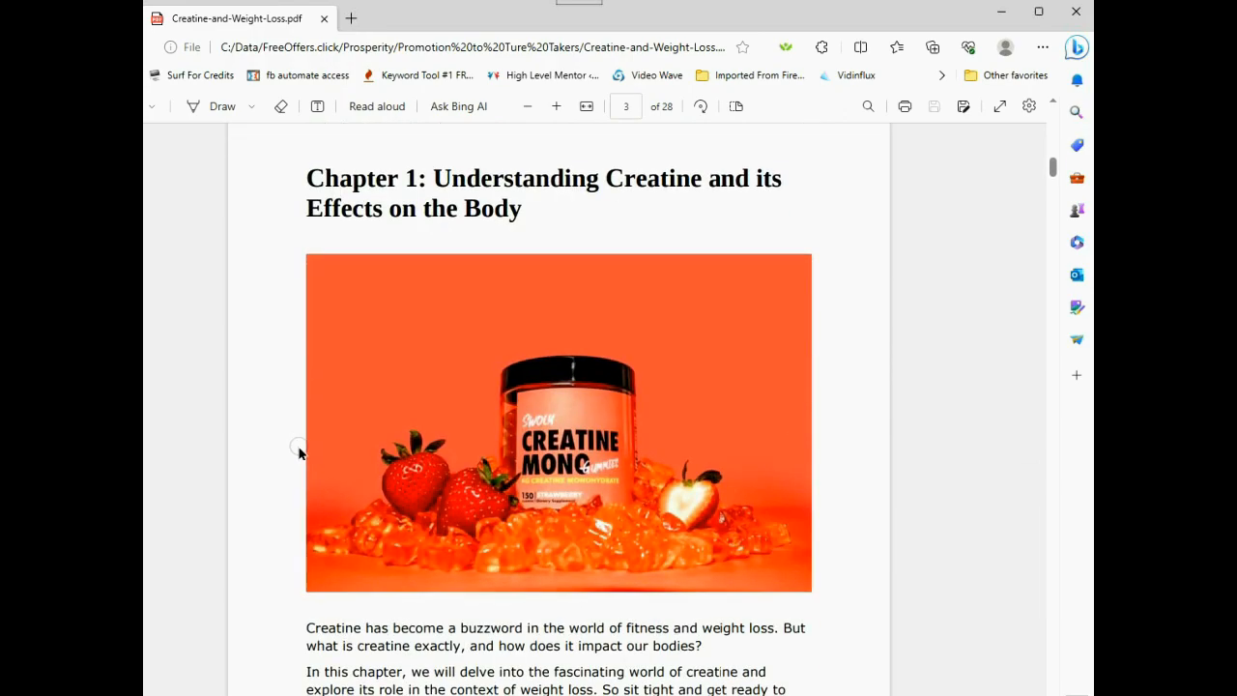
scroll(299, 451, "down", 7)
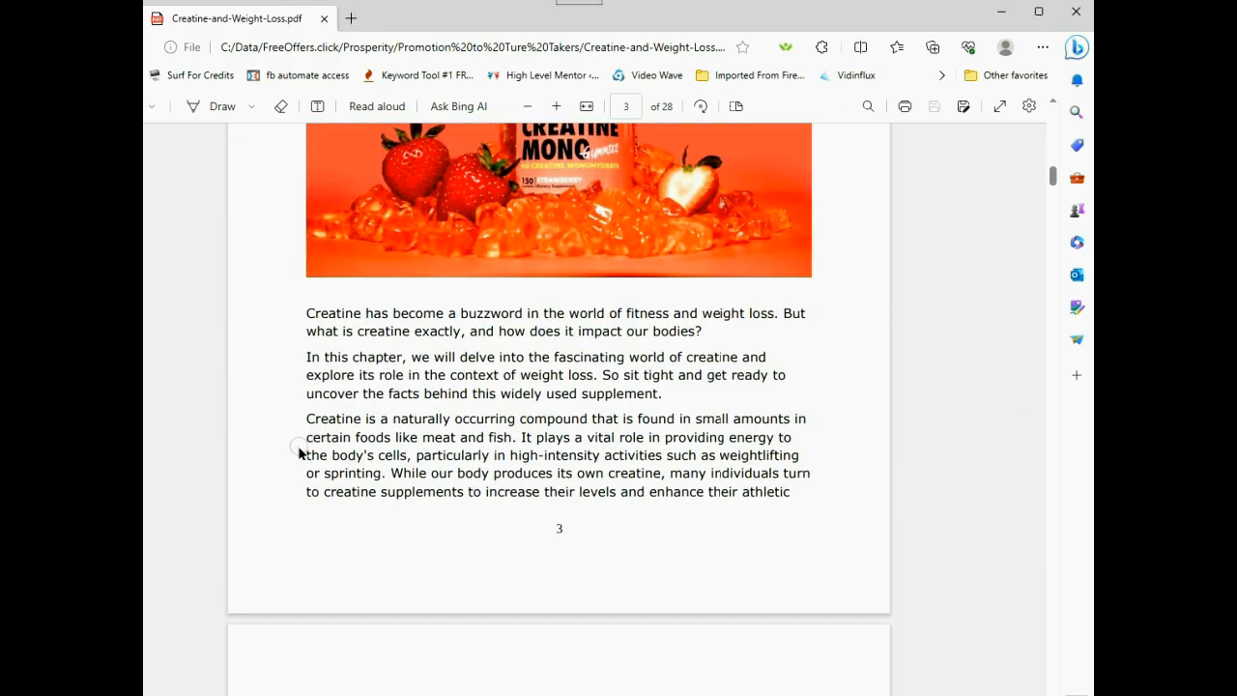
scroll(302, 452, "down", 11)
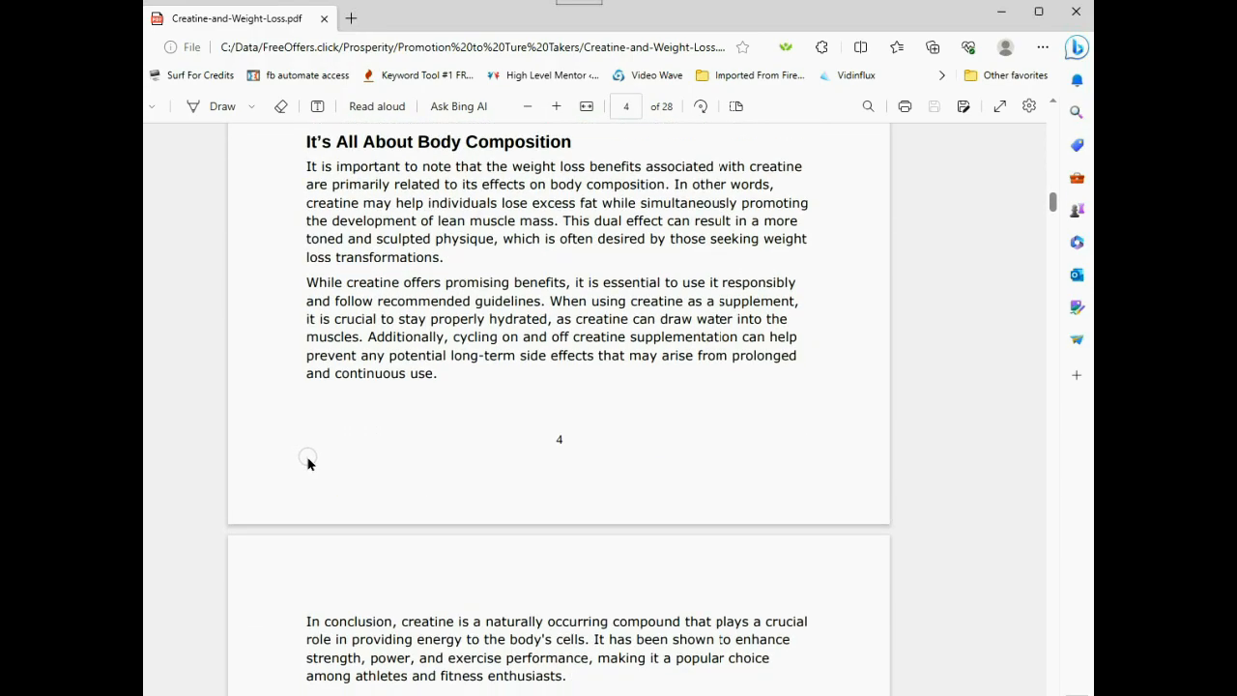
scroll(310, 464, "down", 10)
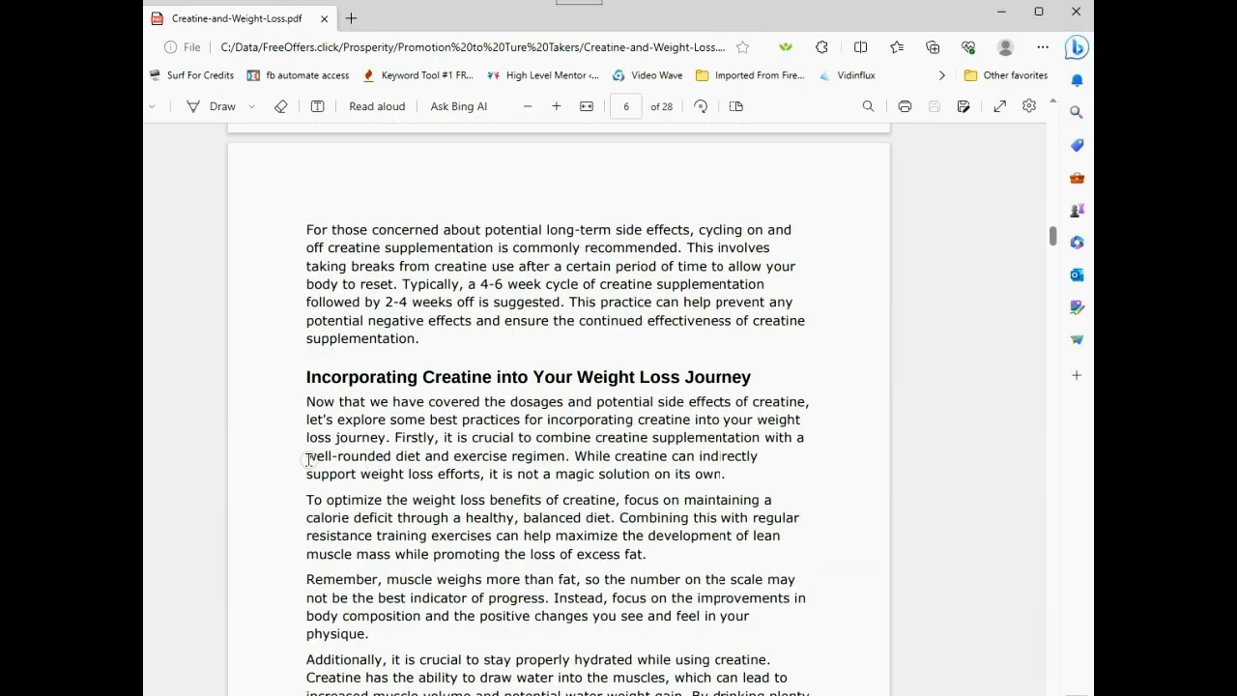
scroll(309, 464, "down", 8)
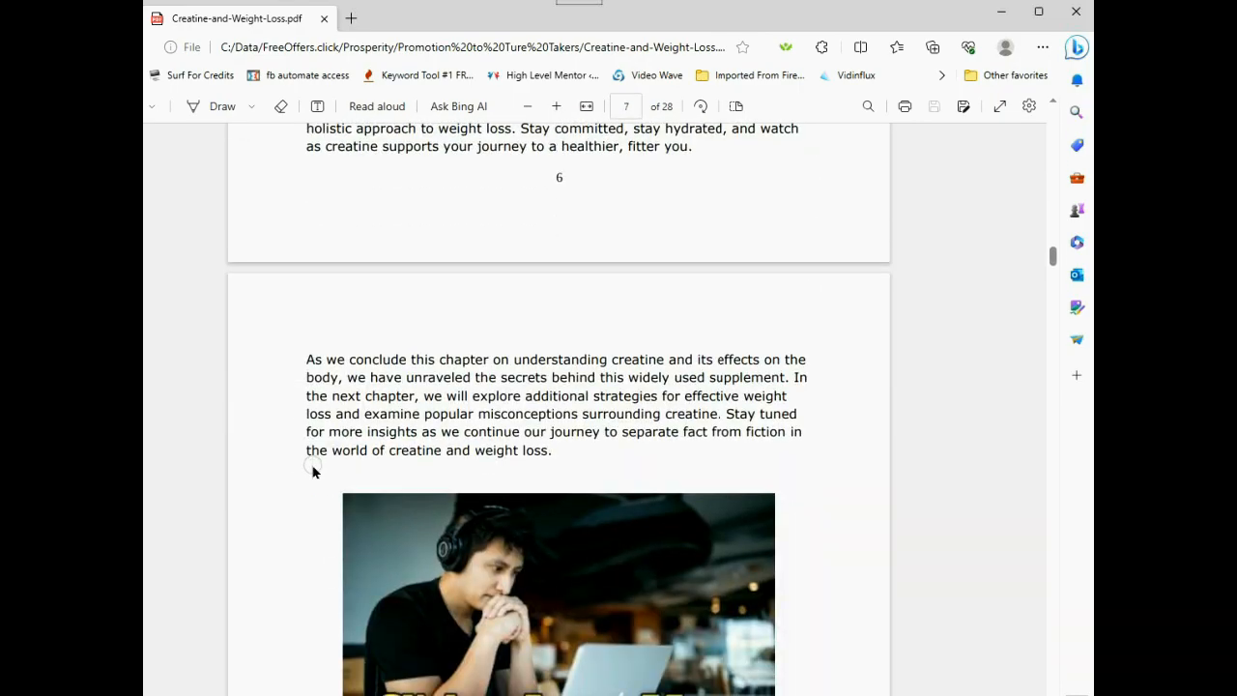
scroll(309, 471, "down", 1)
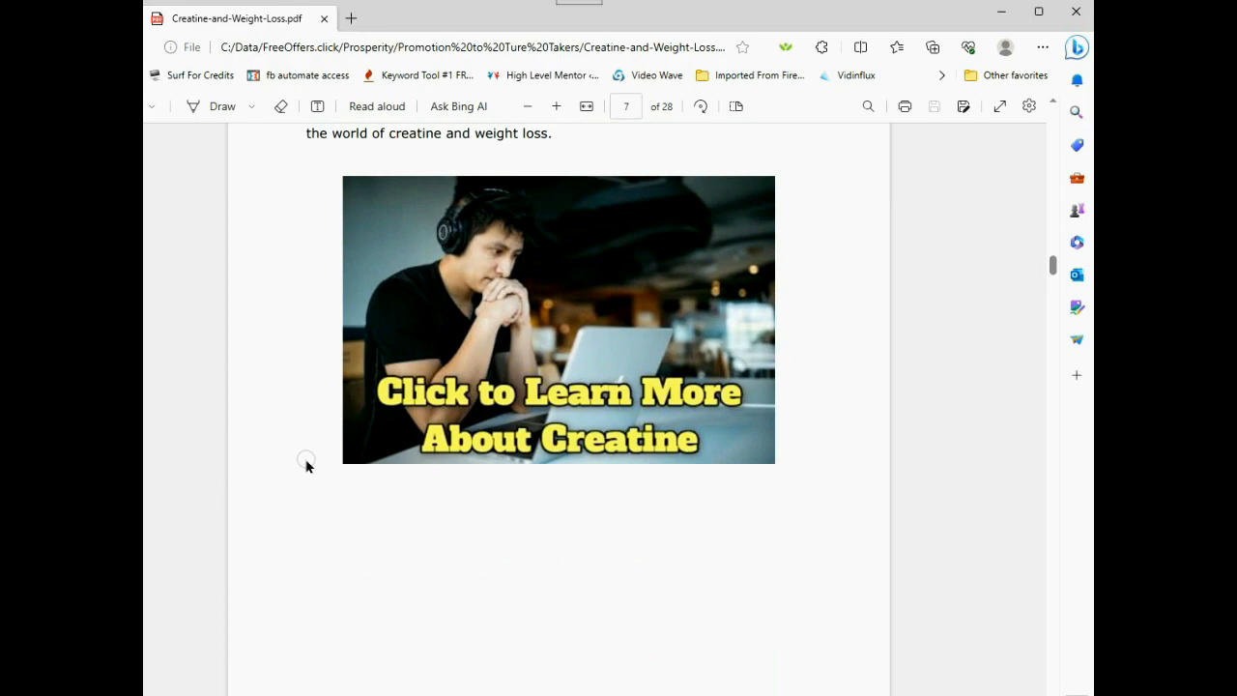
scroll(306, 466, "down", 6)
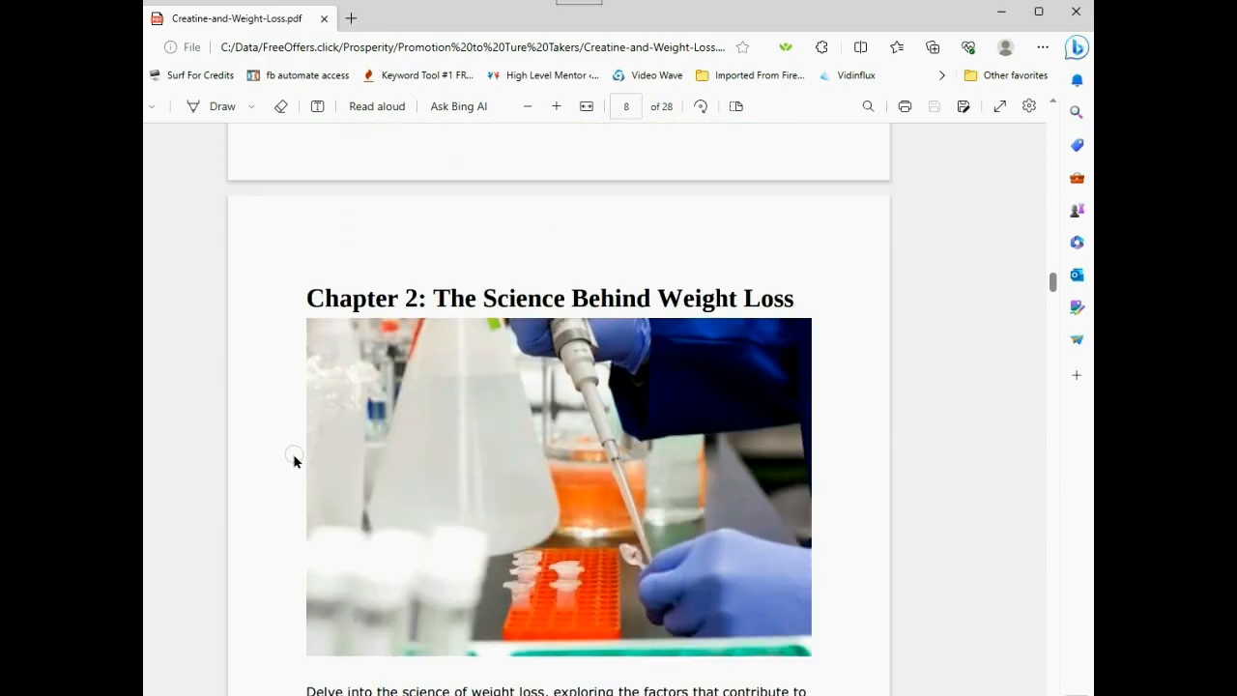
scroll(294, 460, "down", 11)
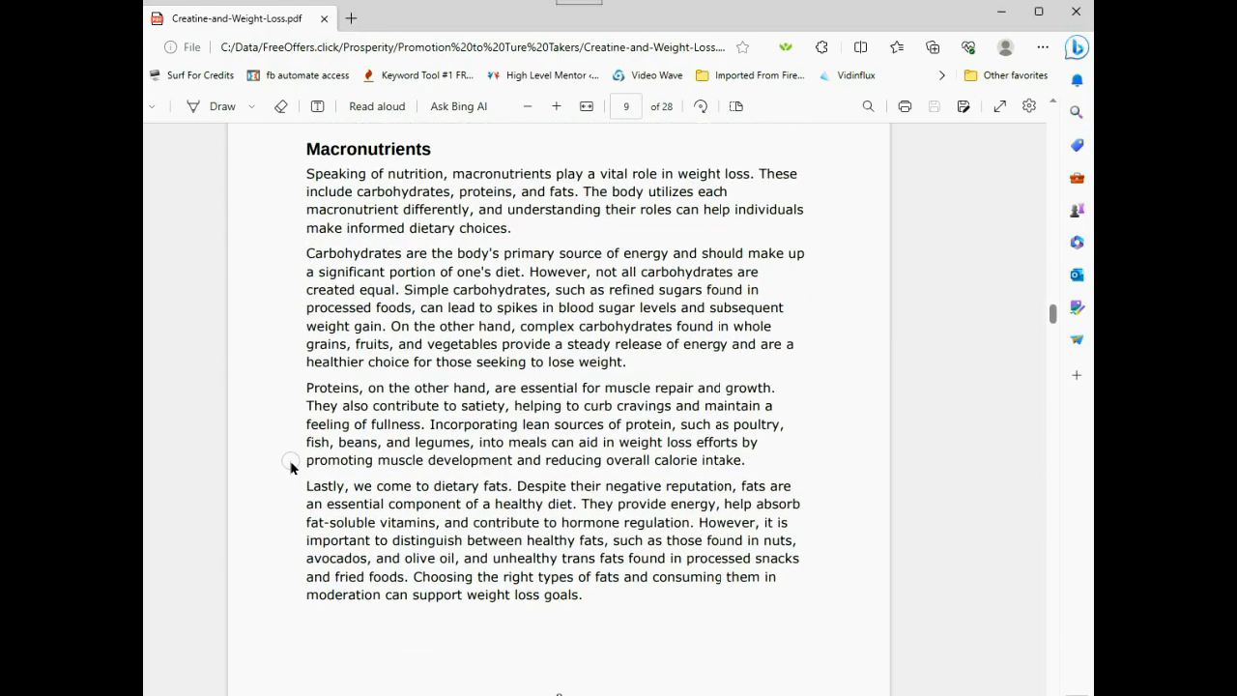
scroll(291, 467, "down", 9)
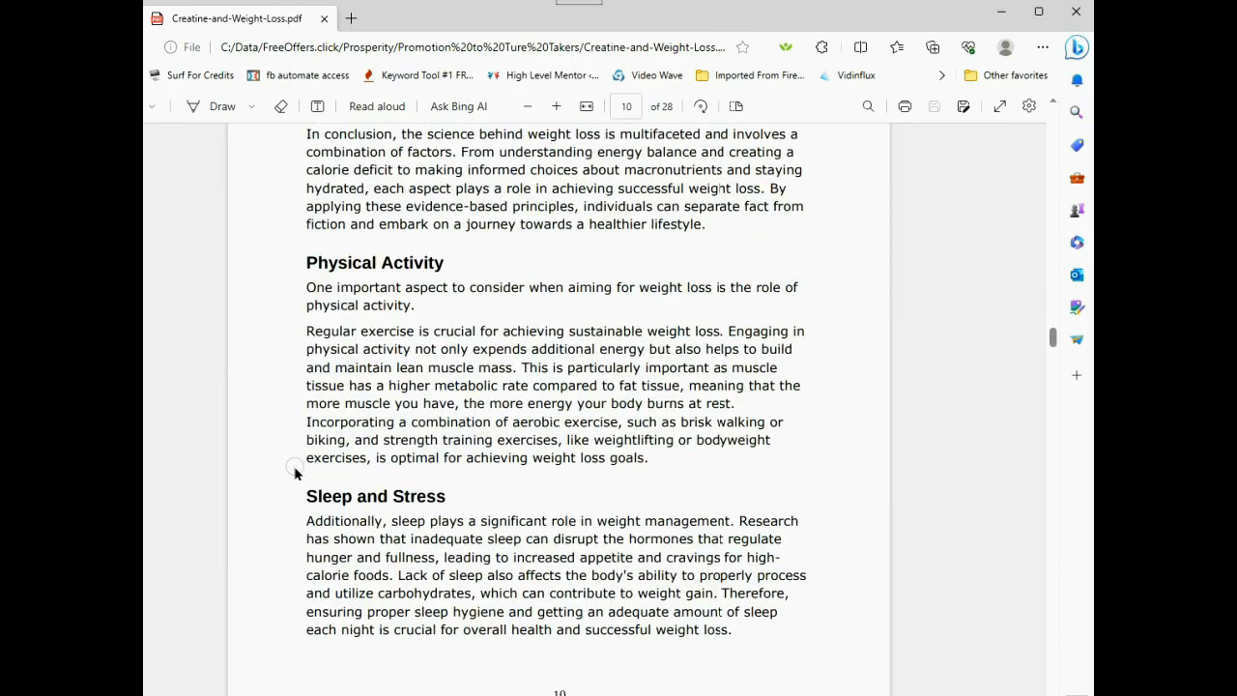
scroll(295, 473, "down", 12)
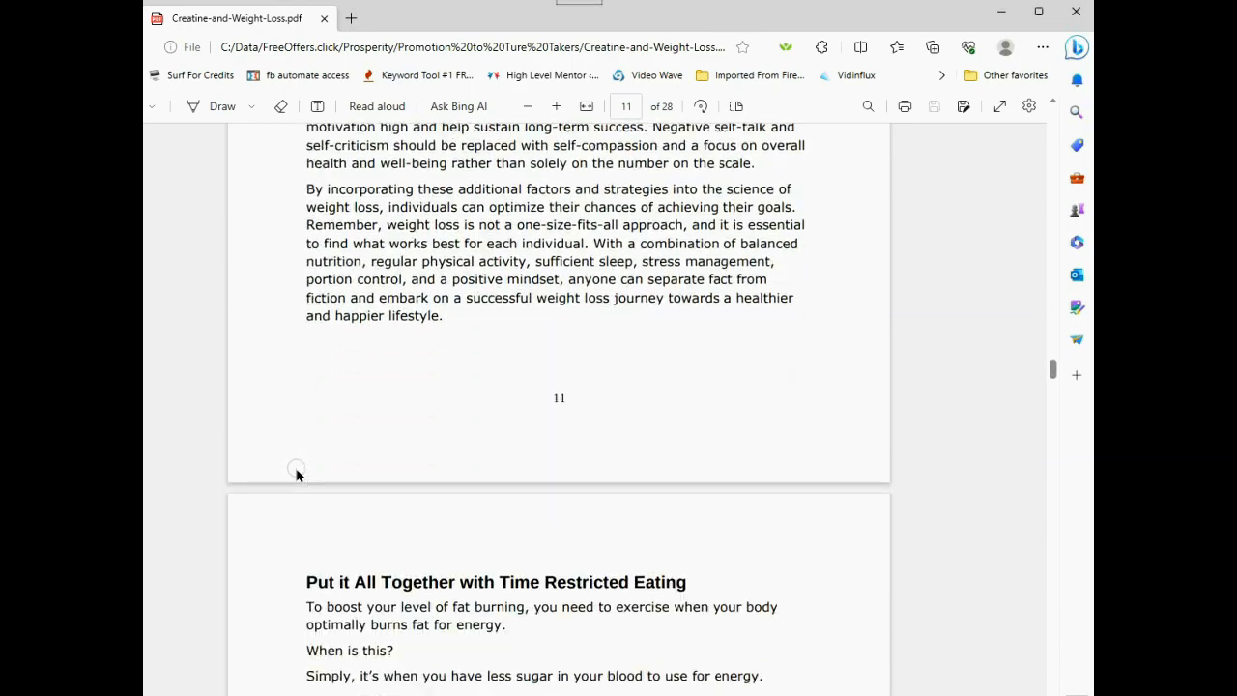
scroll(296, 473, "down", 11)
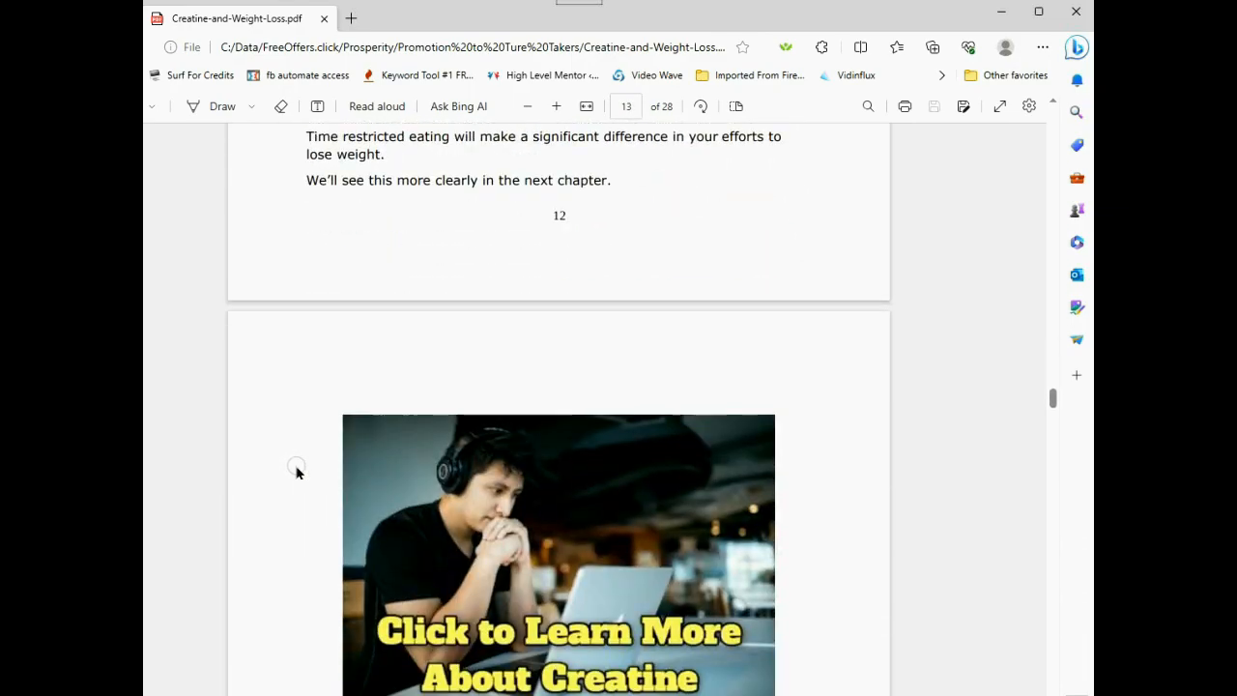
- Follow the PDF's 'Click to Learn More About Creatine' banner link to its creatine web page
left_click(517, 539)
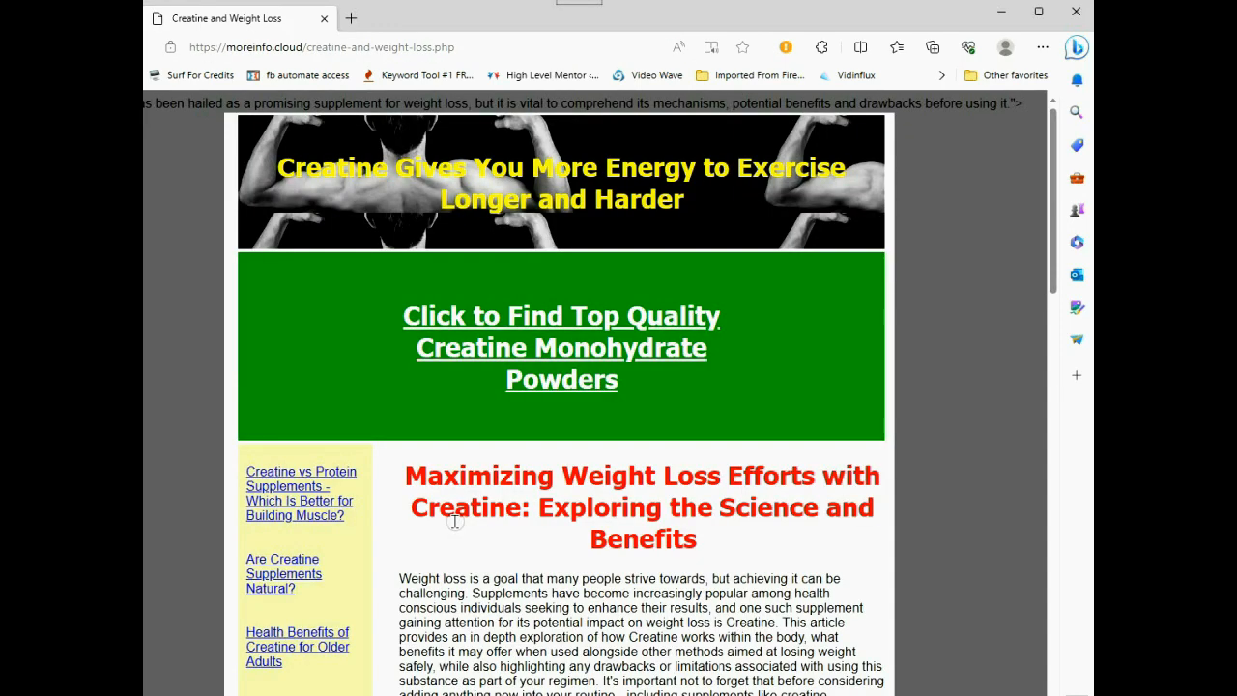